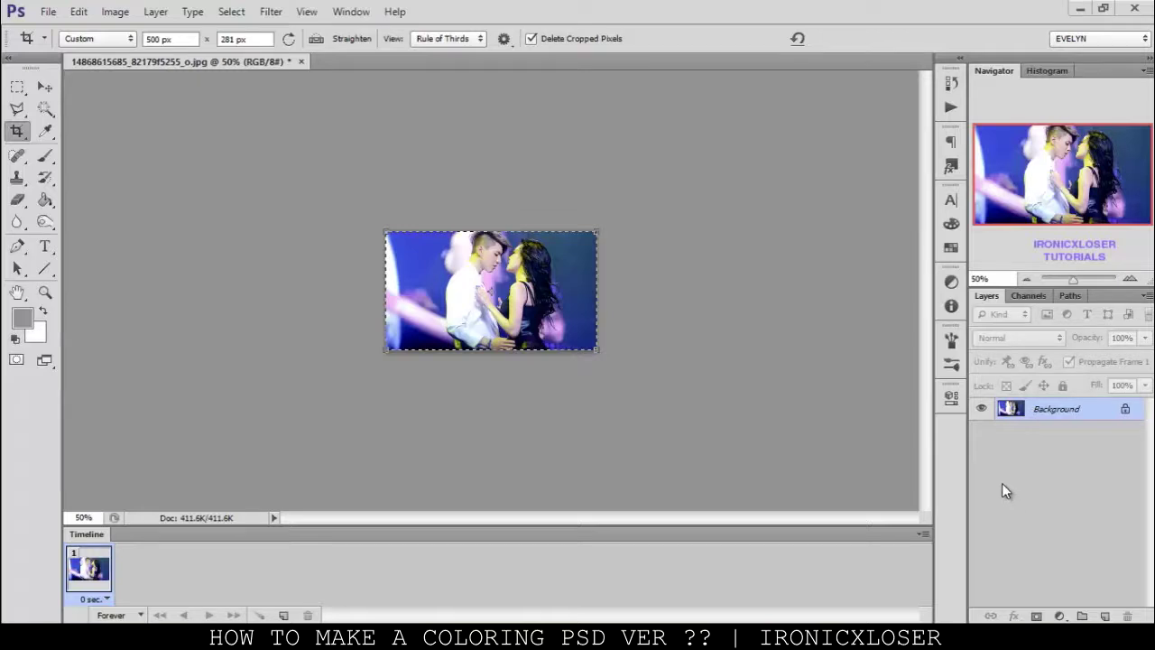
Step: Zoom the photo view from 50% to 100% using the Navigator zoom-in button
{"action": "left_click", "coordinate": [1130, 280]}
{"action": "left_click", "coordinate": [1129, 280]}
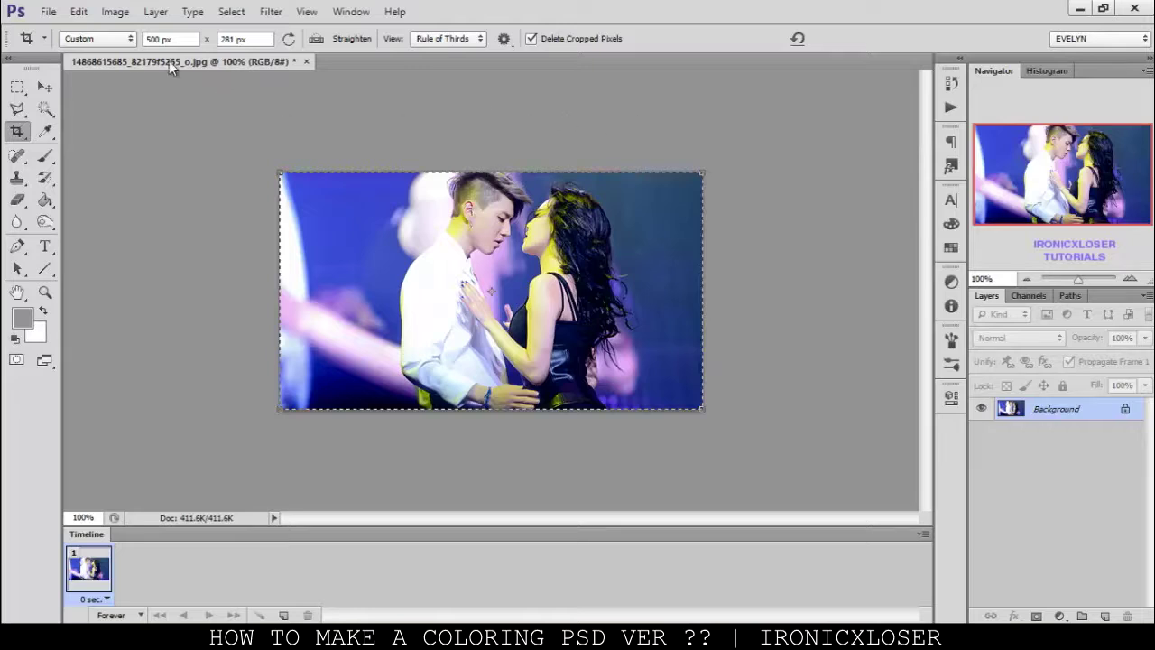
Step: Switch to the Move tool, then add a trial Color Balance layer and delete it
{"action": "left_click", "coordinate": [42, 87]}
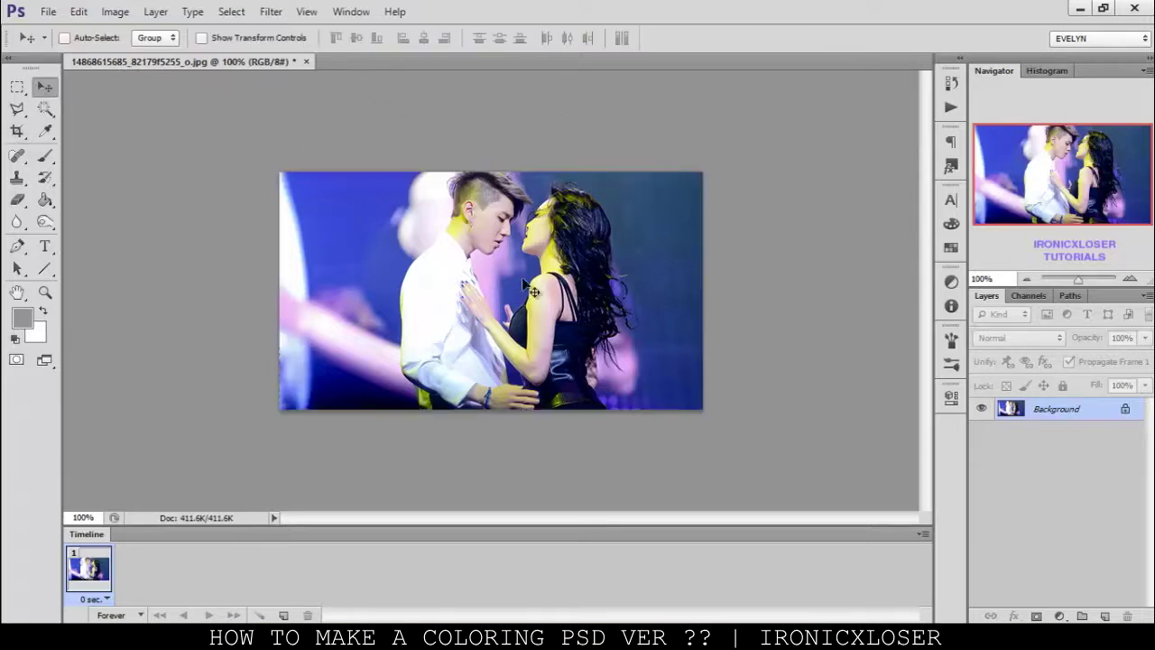
{"action": "left_click", "coordinate": [155, 12]}
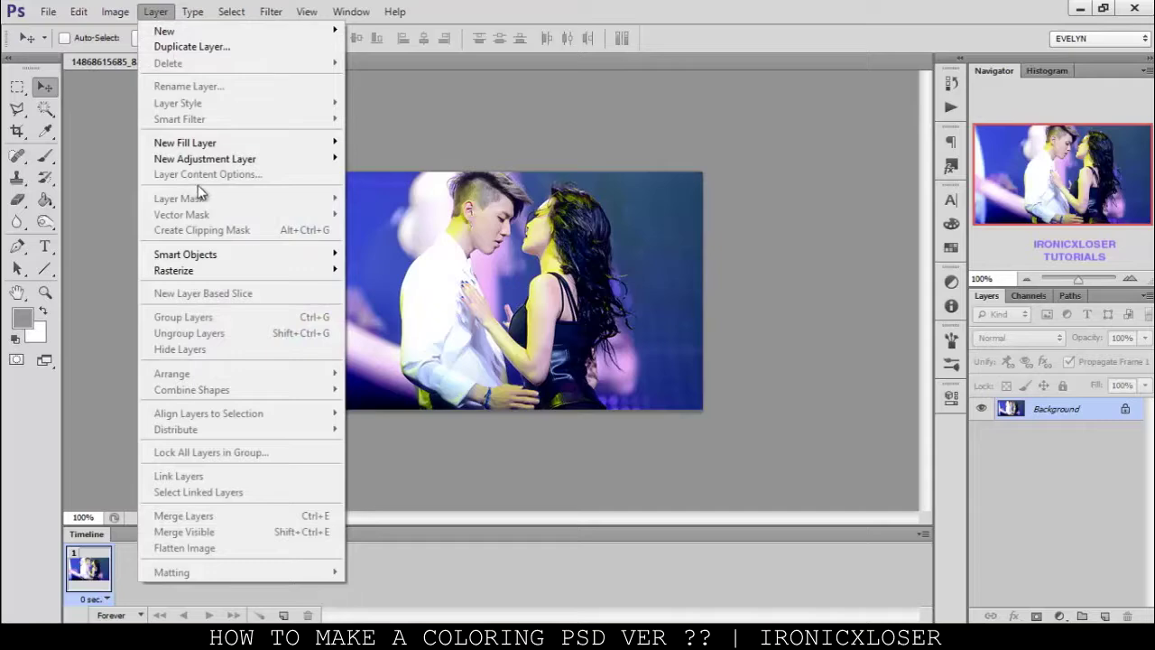
{"action": "mouse_move", "coordinate": [215, 142]}
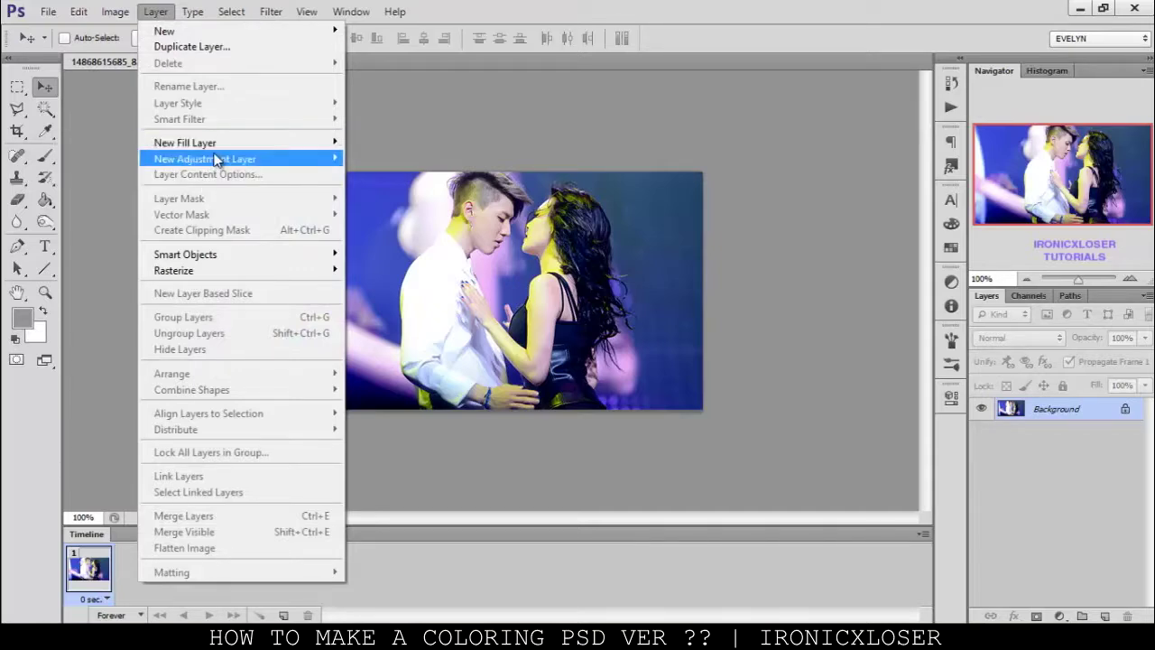
{"action": "left_click", "coordinate": [372, 264]}
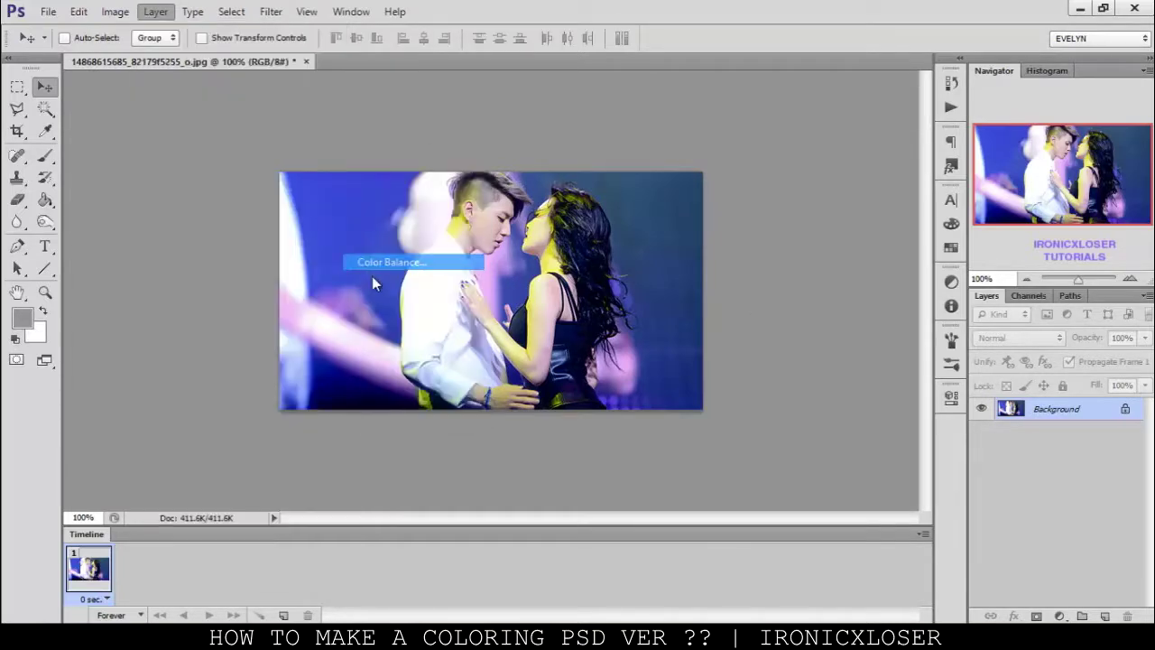
{"action": "left_click", "coordinate": [722, 205]}
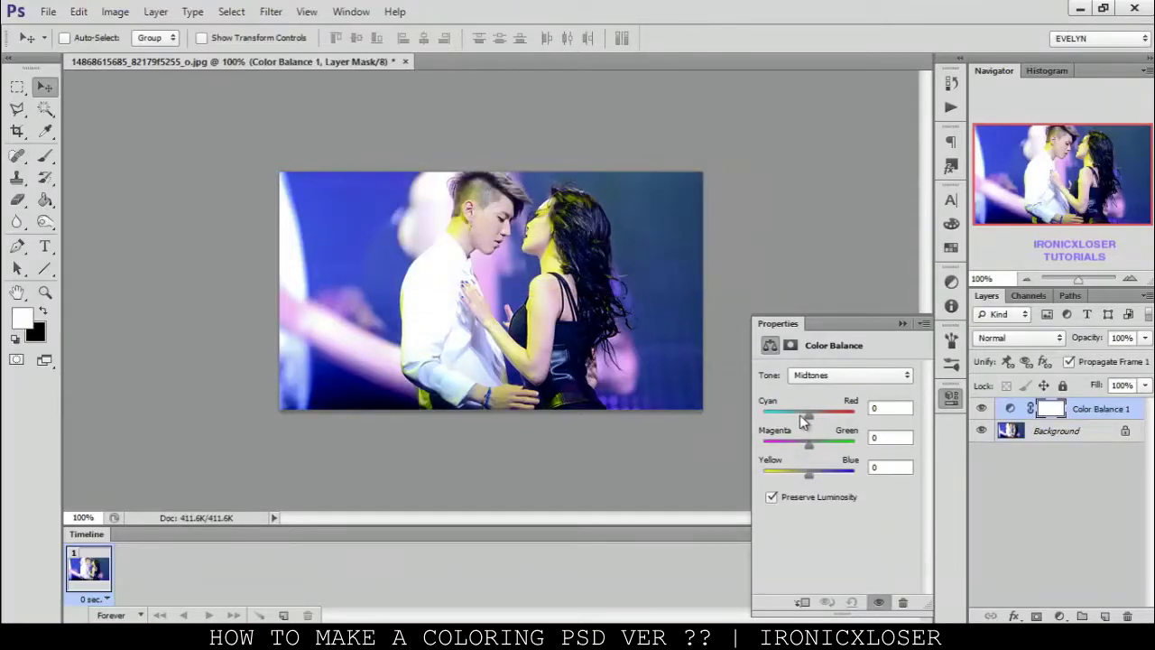
{"action": "left_click_drag", "start_coordinate": [1031, 431], "coordinate": [1127, 615]}
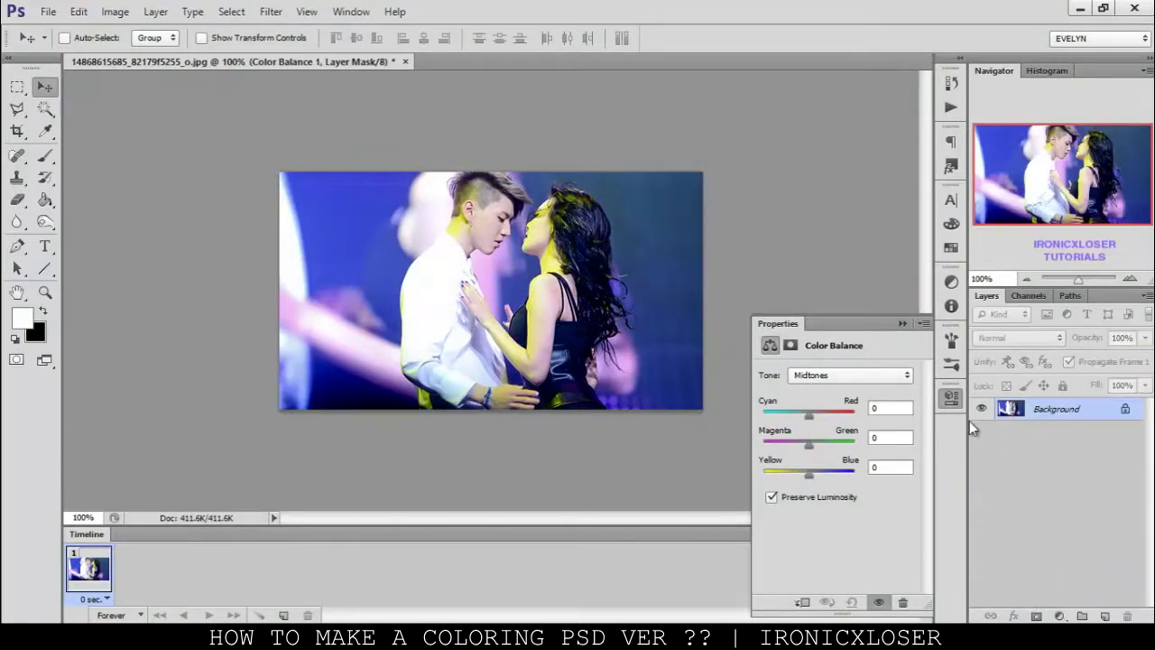
Step: Add a Selective Color adjustment layer and set its colour range to Blues
{"action": "left_click", "coordinate": [1060, 616]}
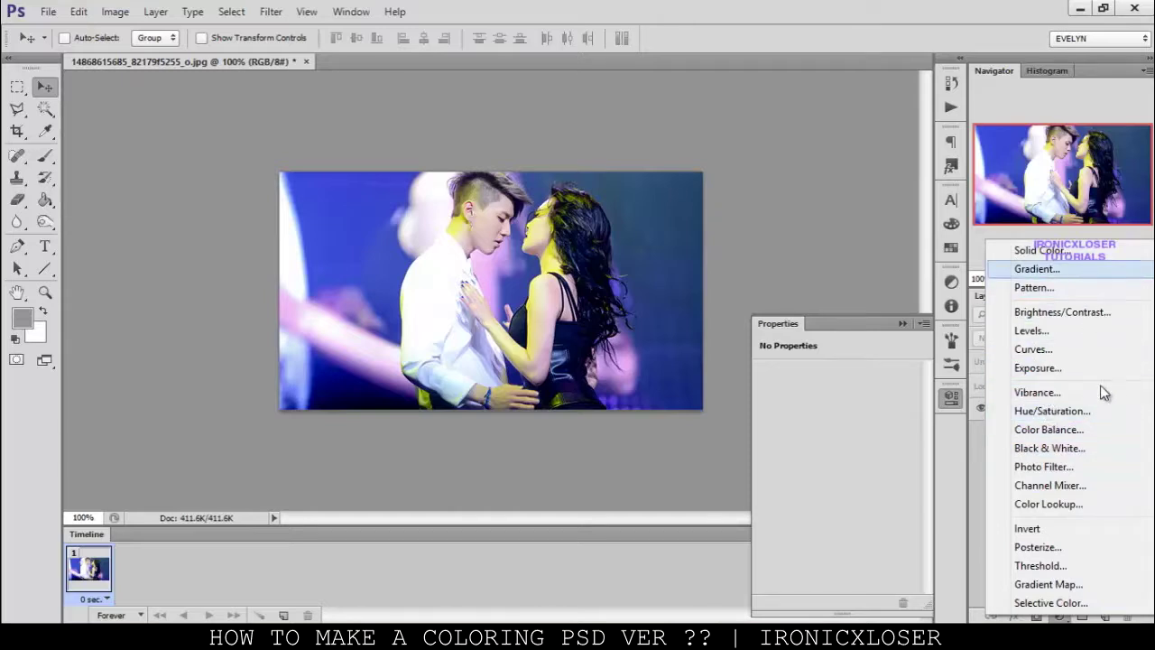
{"action": "left_click", "coordinate": [1119, 602]}
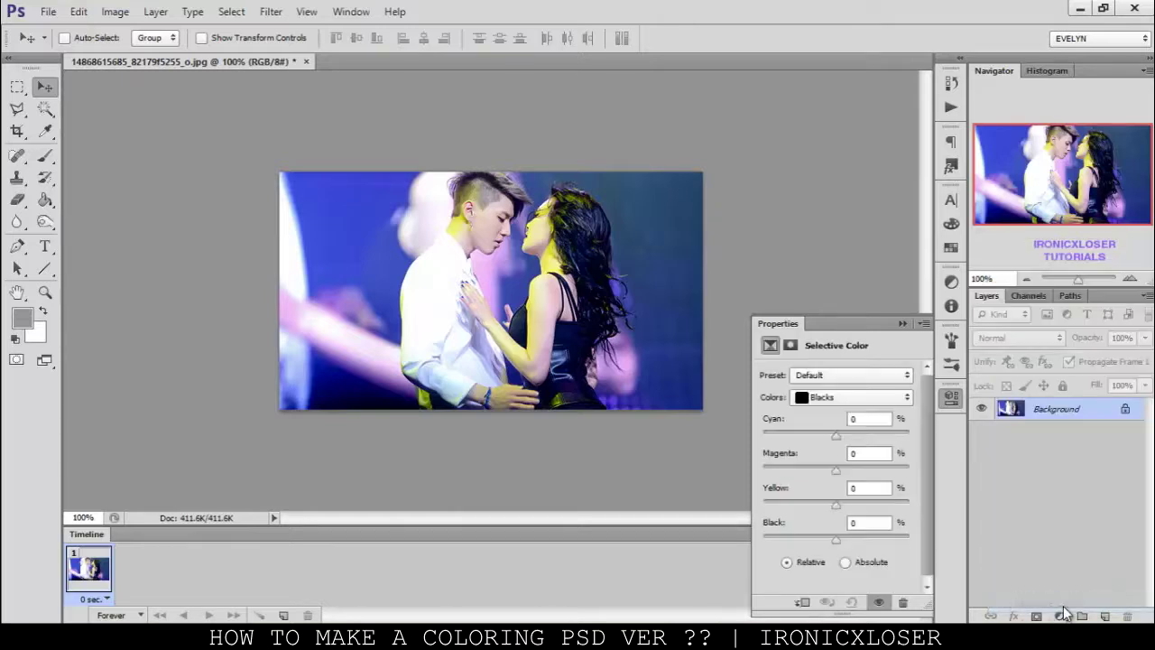
{"action": "left_click", "coordinate": [907, 397]}
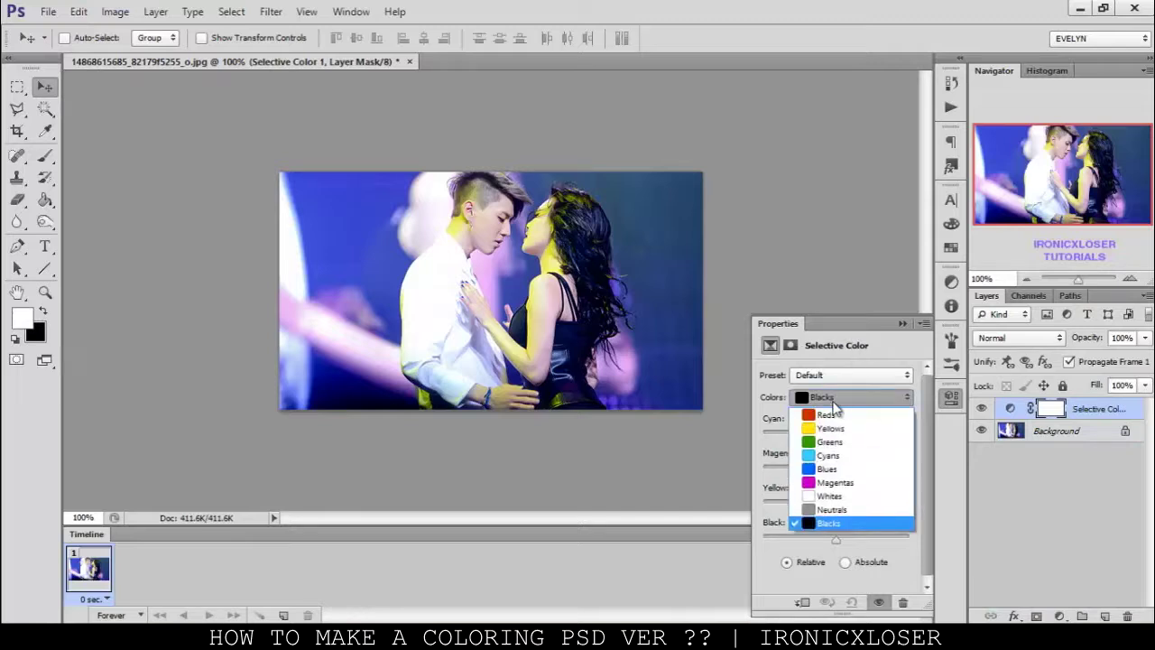
{"action": "left_click", "coordinate": [826, 428]}
{"action": "left_click", "coordinate": [823, 397]}
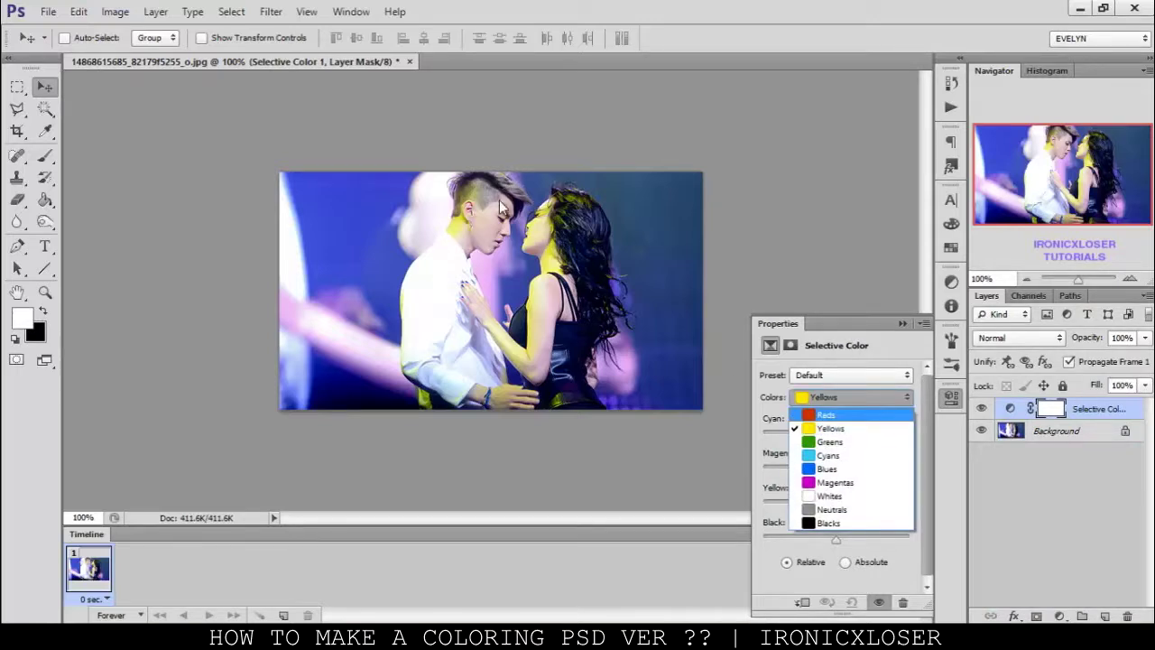
{"action": "left_click", "coordinate": [839, 469]}
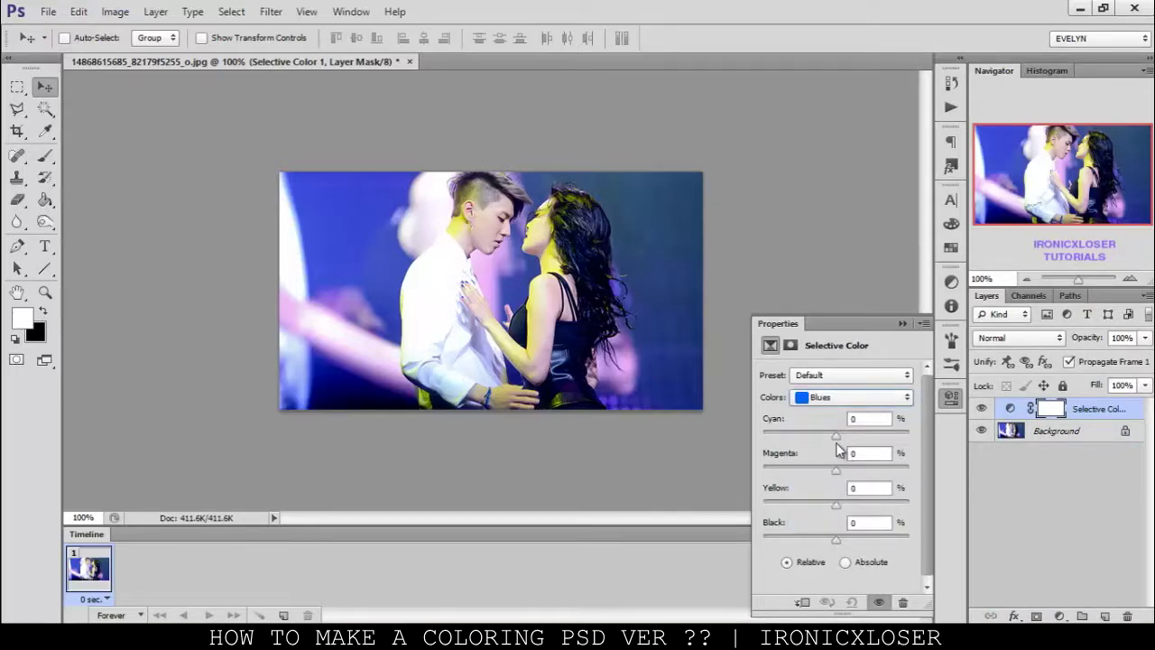
Step: Set the Blues to Cyan -100, Magenta +100, Yellow -100, Black +100
{"action": "left_click_drag", "start_coordinate": [846, 435], "coordinate": [773, 434]}
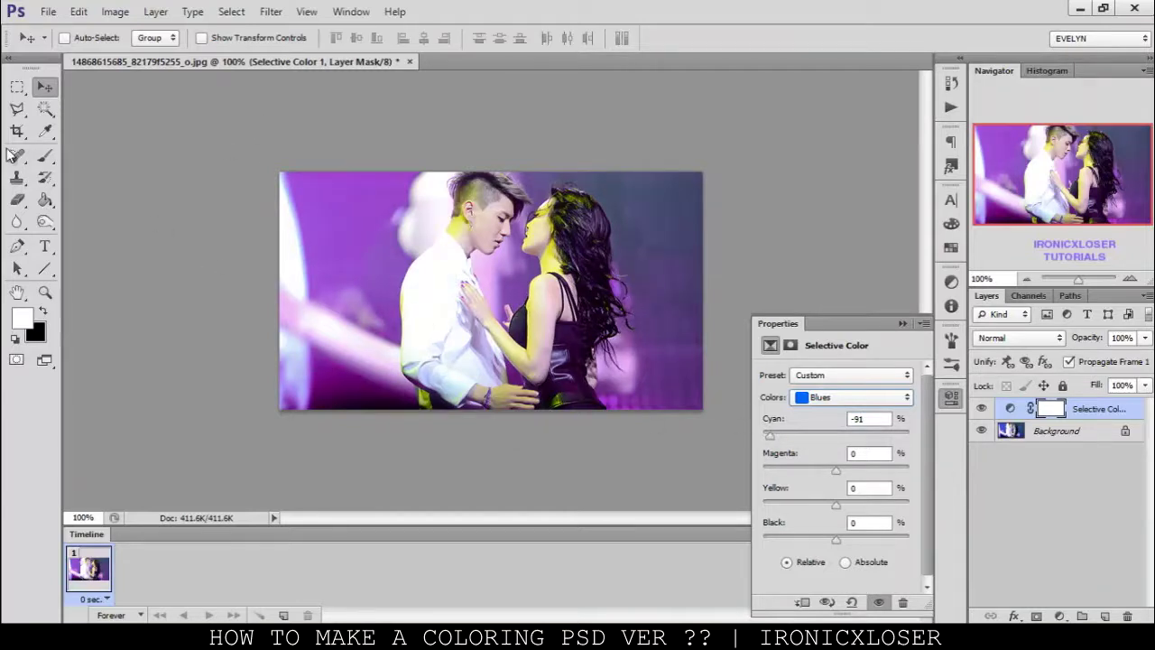
{"action": "left_click_drag", "start_coordinate": [822, 471], "coordinate": [928, 464]}
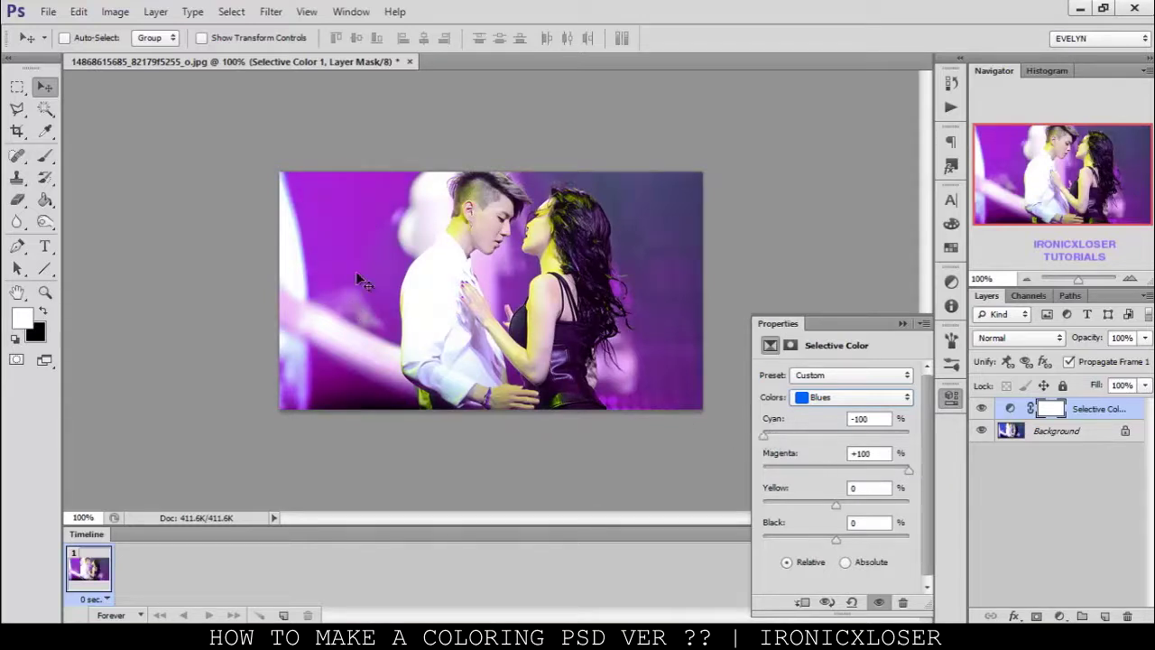
{"action": "left_click_drag", "start_coordinate": [835, 504], "coordinate": [684, 474]}
{"action": "left_click_drag", "start_coordinate": [835, 536], "coordinate": [695, 515]}
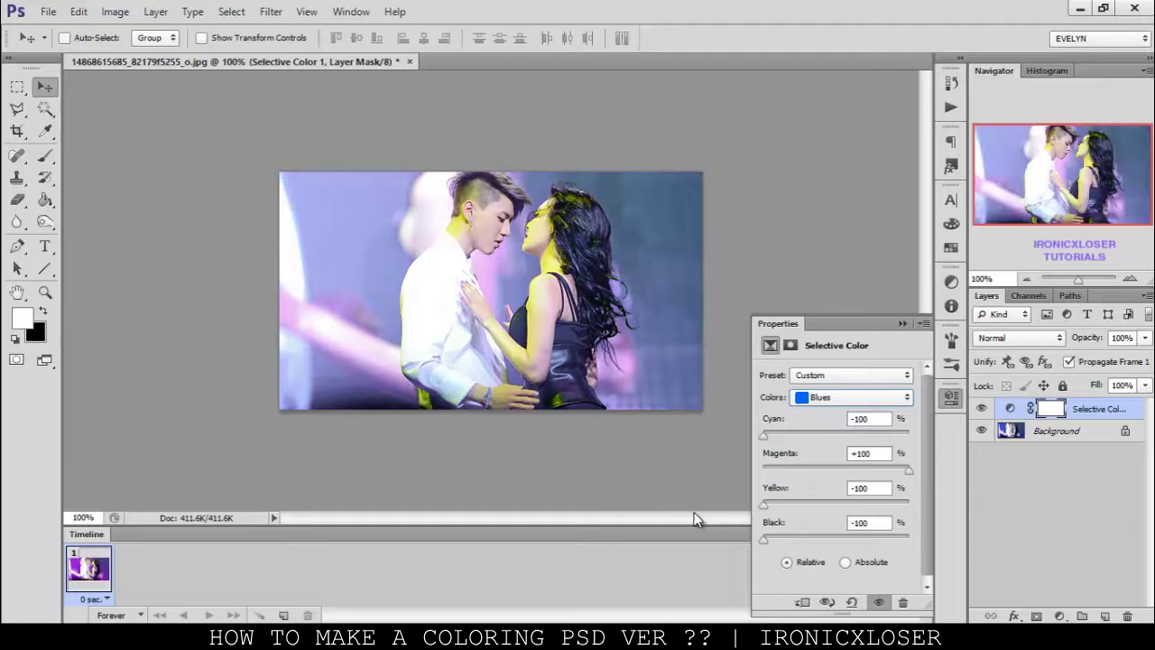
{"action": "left_click_drag", "start_coordinate": [813, 534], "coordinate": [938, 555]}
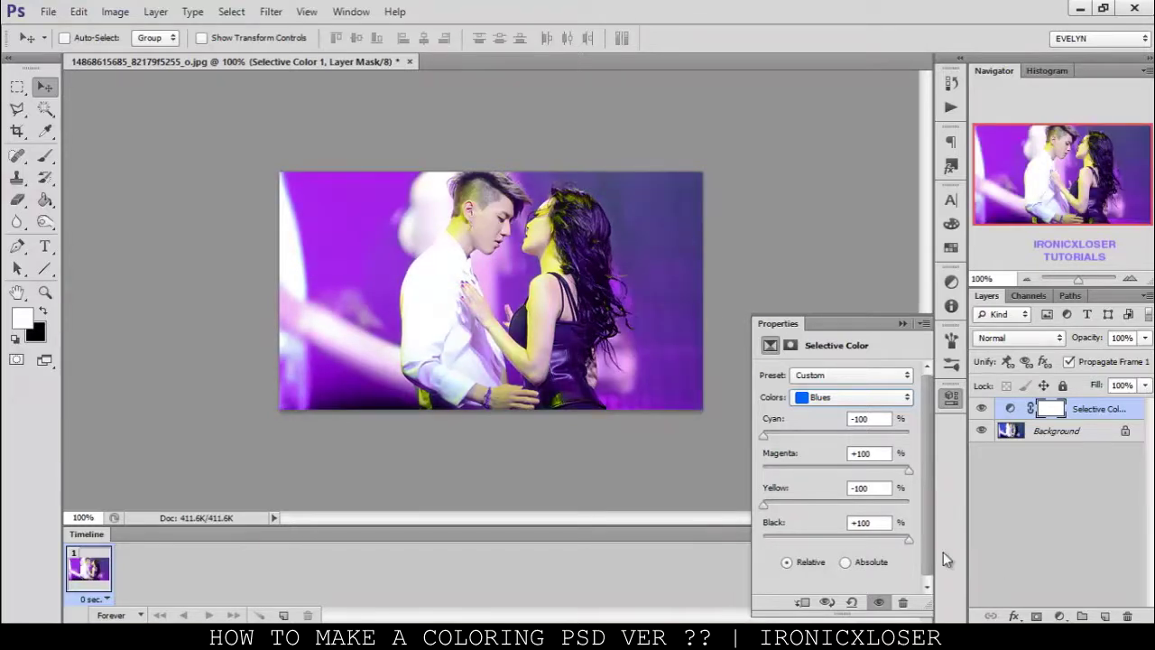
Step: Set the Selective Color Yellows to Magenta +100 and Yellow -100
{"action": "left_click", "coordinate": [805, 398]}
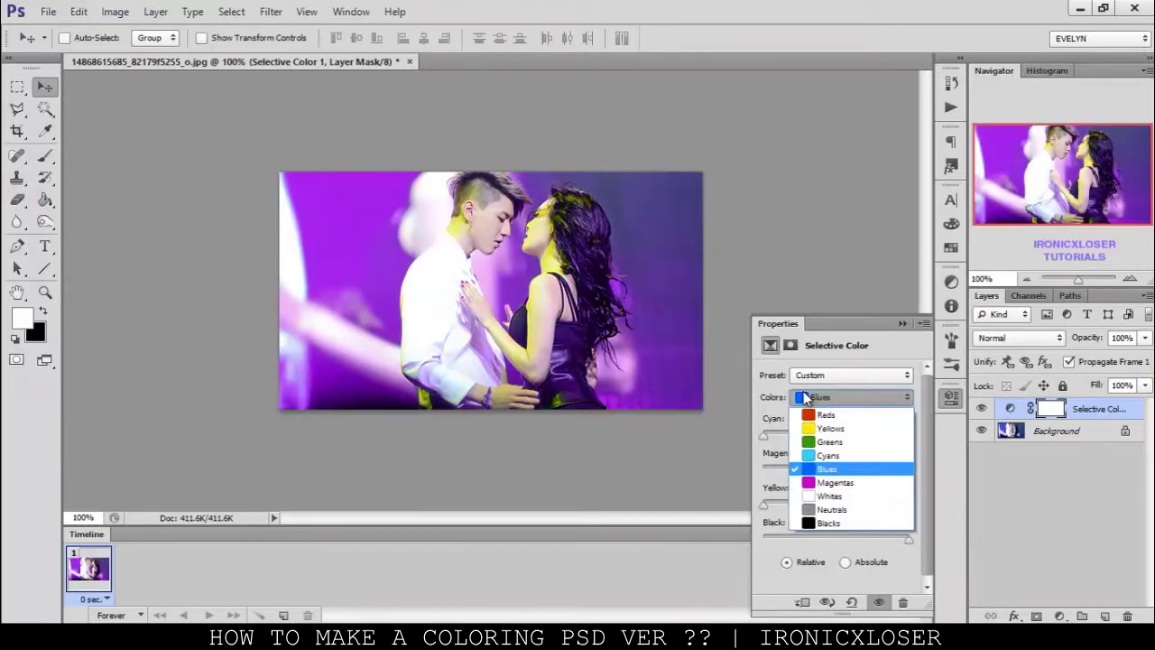
{"action": "left_click", "coordinate": [831, 429]}
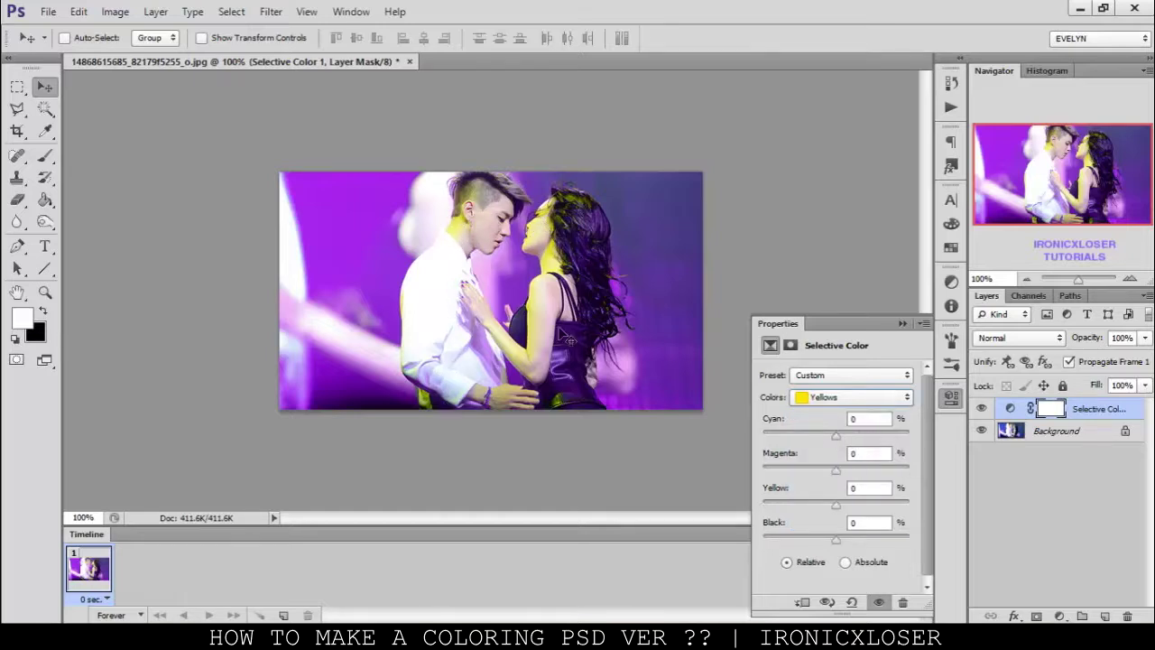
{"action": "mouse_move", "coordinate": [846, 434]}
{"action": "left_mouse_down"}
{"action": "mouse_move", "coordinate": [898, 439]}
{"action": "mouse_move", "coordinate": [749, 434]}
{"action": "mouse_move", "coordinate": [836, 431]}
{"action": "left_mouse_up"}
{"action": "left_click_drag", "start_coordinate": [836, 503], "coordinate": [717, 488]}
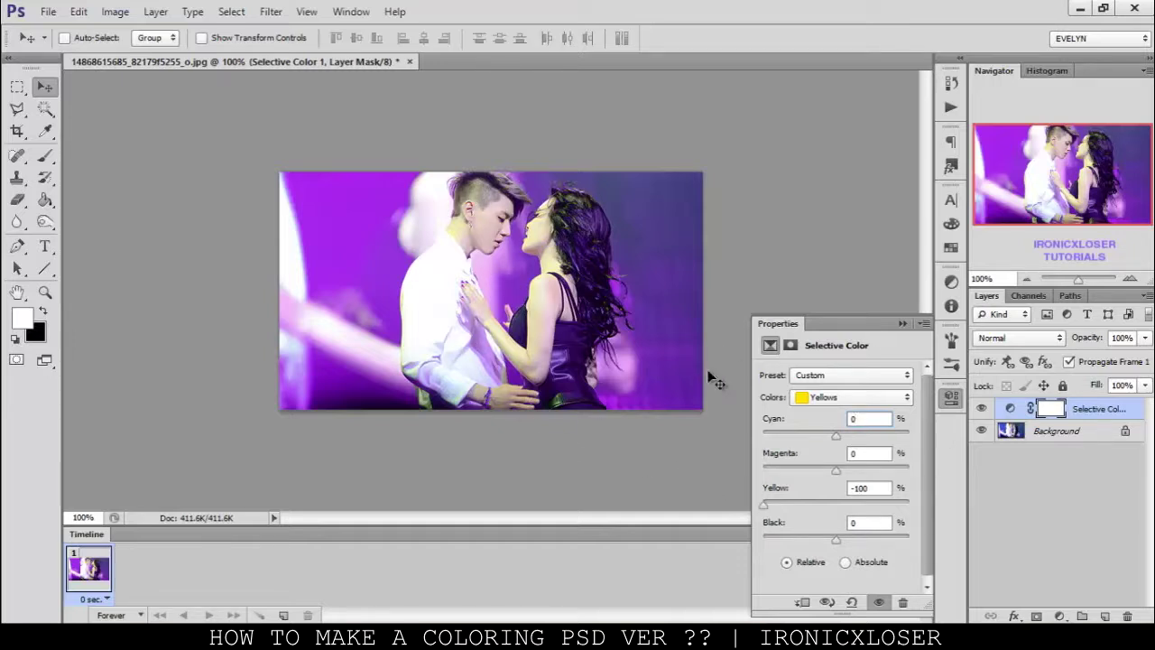
{"action": "left_click_drag", "start_coordinate": [836, 470], "coordinate": [929, 468]}
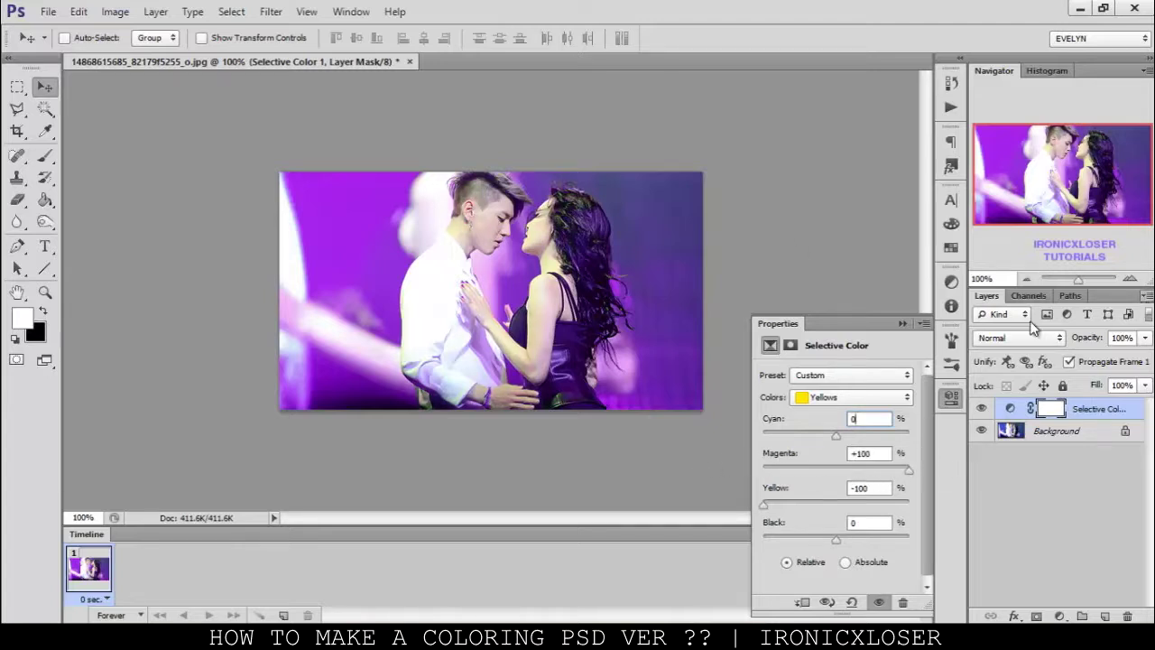
Step: Toggle the Selective Color layer off and on to compare, then zoom to 200%
{"action": "left_click", "coordinate": [981, 408]}
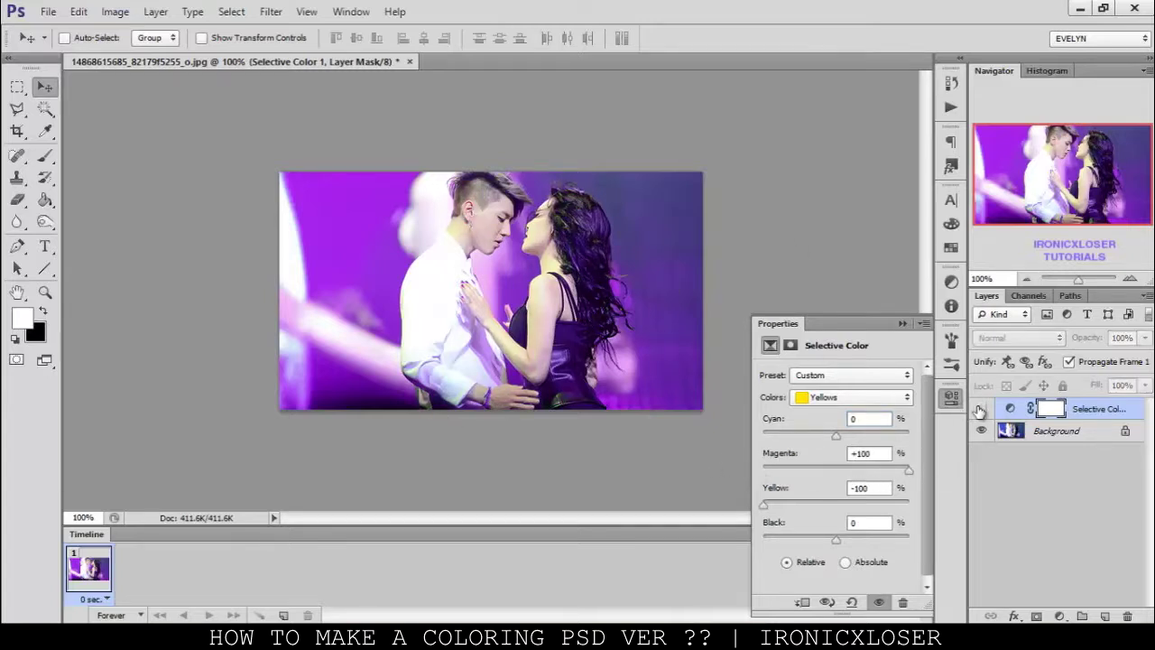
{"action": "left_click", "coordinate": [981, 408]}
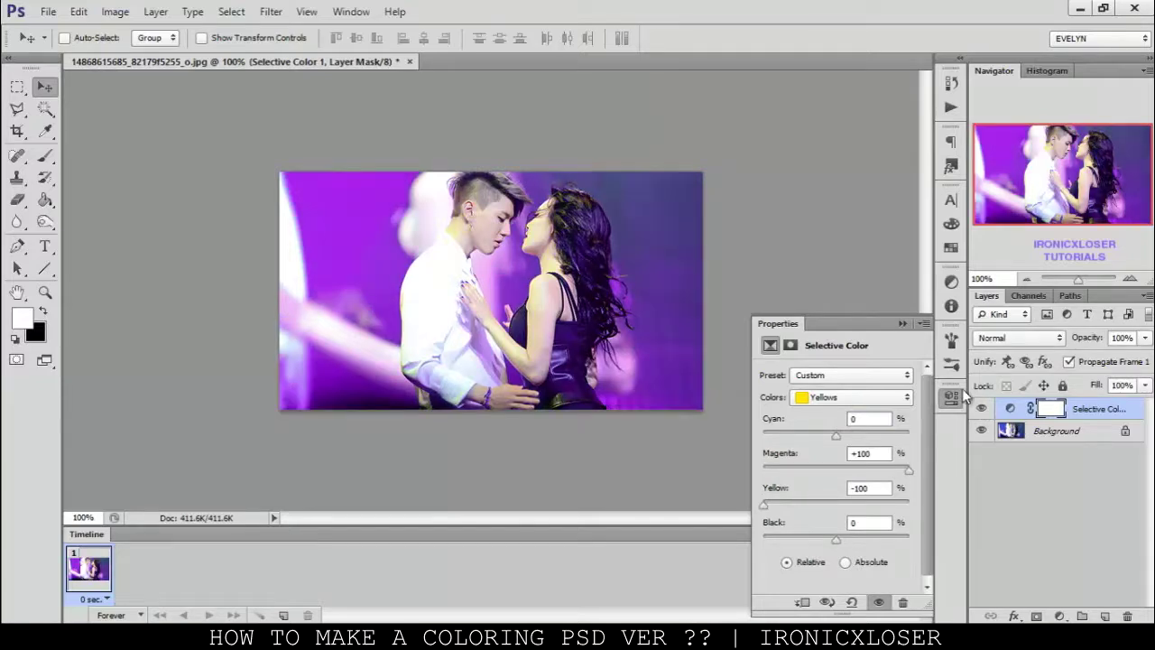
{"action": "left_click", "coordinate": [1129, 278]}
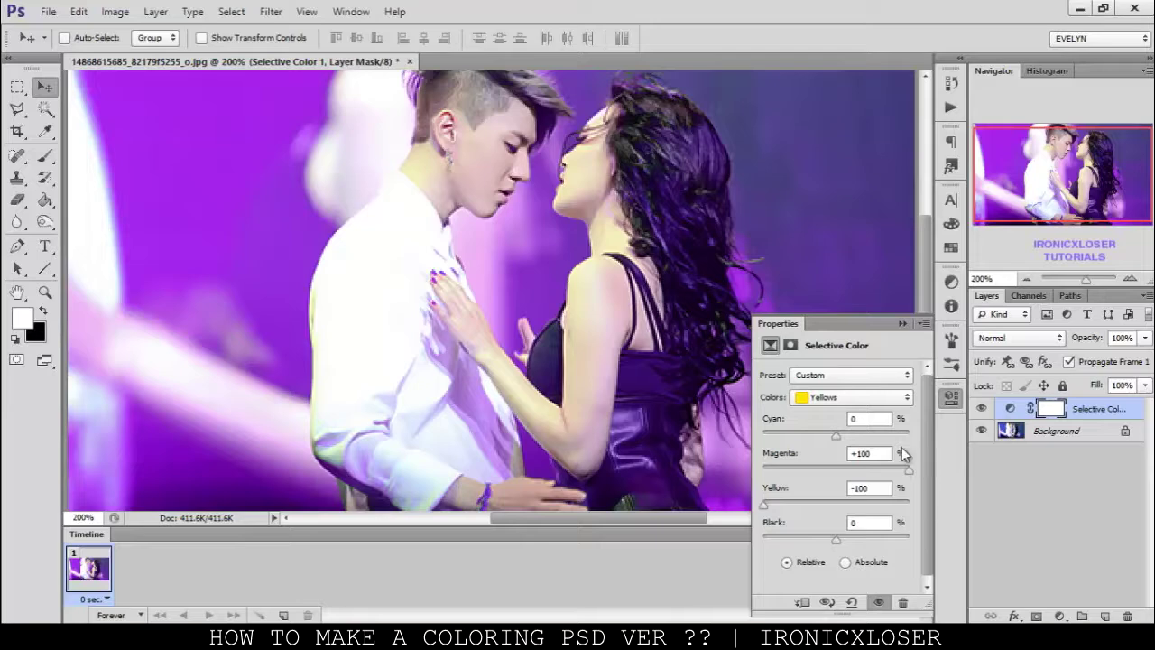
Step: Set the Neutrals to Cyan -17, Magenta +37, Yellow +10, Black +7, then zoom back out
{"action": "left_click", "coordinate": [839, 397]}
{"action": "left_click", "coordinate": [831, 510]}
{"action": "left_click_drag", "start_coordinate": [840, 442], "coordinate": [823, 420]}
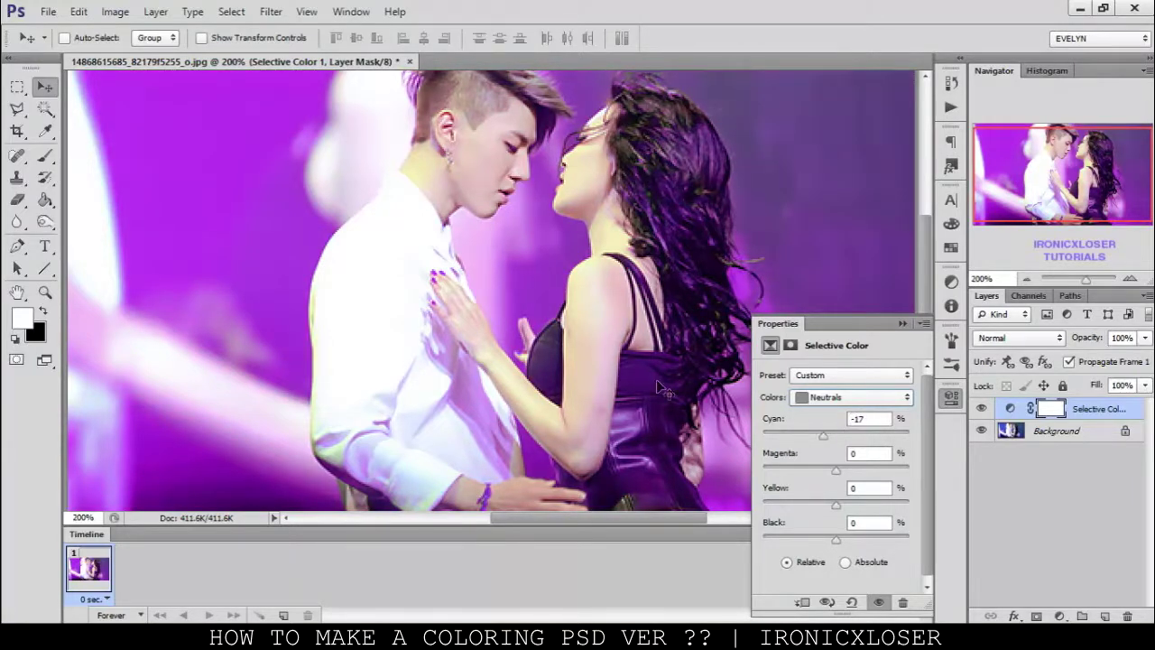
{"action": "left_click_drag", "start_coordinate": [836, 470], "coordinate": [855, 506]}
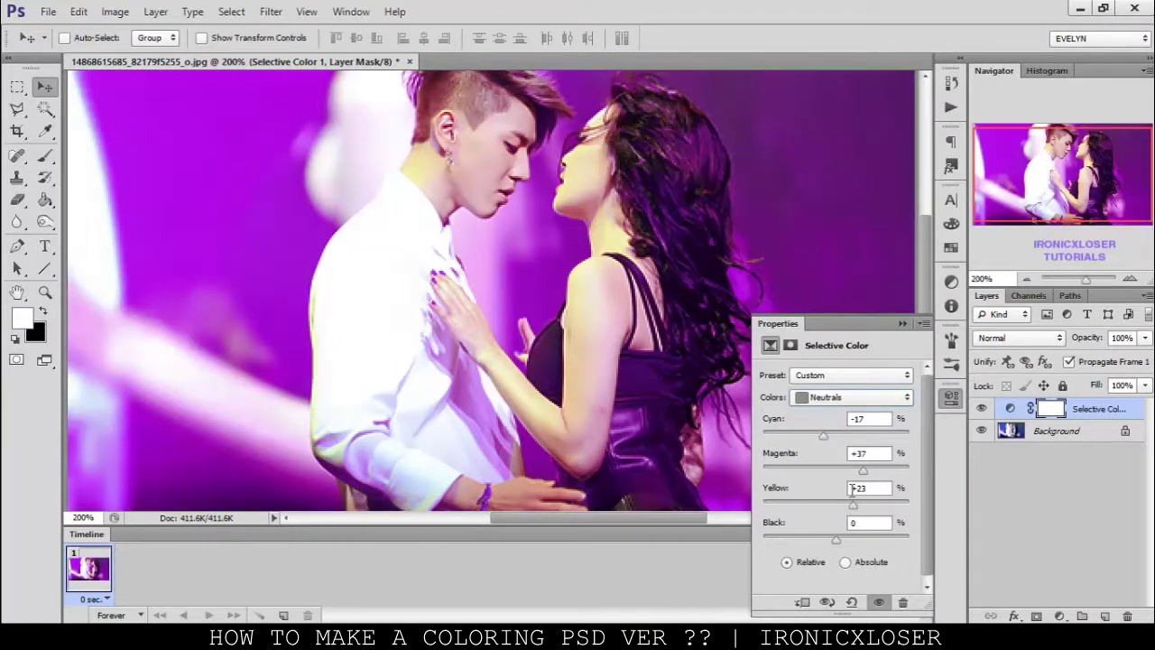
{"action": "left_click_drag", "start_coordinate": [854, 505], "coordinate": [627, 464]}
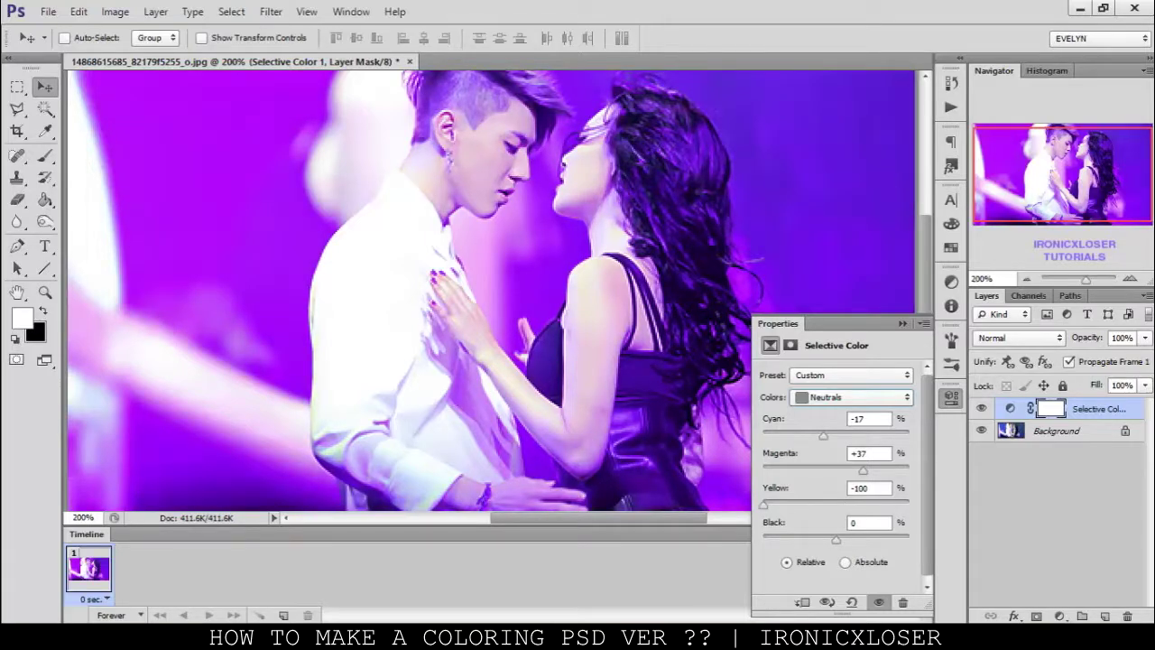
{"action": "left_click", "coordinate": [800, 505]}
{"action": "left_click", "coordinate": [844, 504]}
{"action": "mouse_move", "coordinate": [838, 538]}
{"action": "left_mouse_down"}
{"action": "mouse_move", "coordinate": [875, 540]}
{"action": "mouse_move", "coordinate": [737, 529]}
{"action": "mouse_move", "coordinate": [841, 534]}
{"action": "left_mouse_up"}
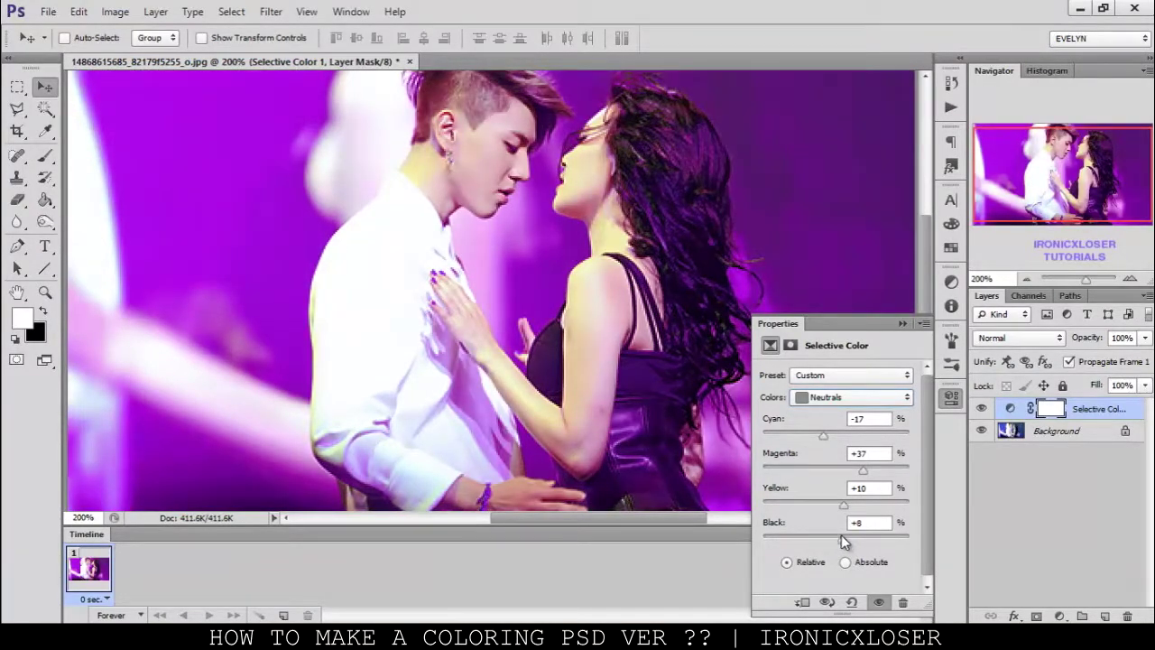
{"action": "left_click_drag", "start_coordinate": [1084, 285], "coordinate": [1080, 284]}
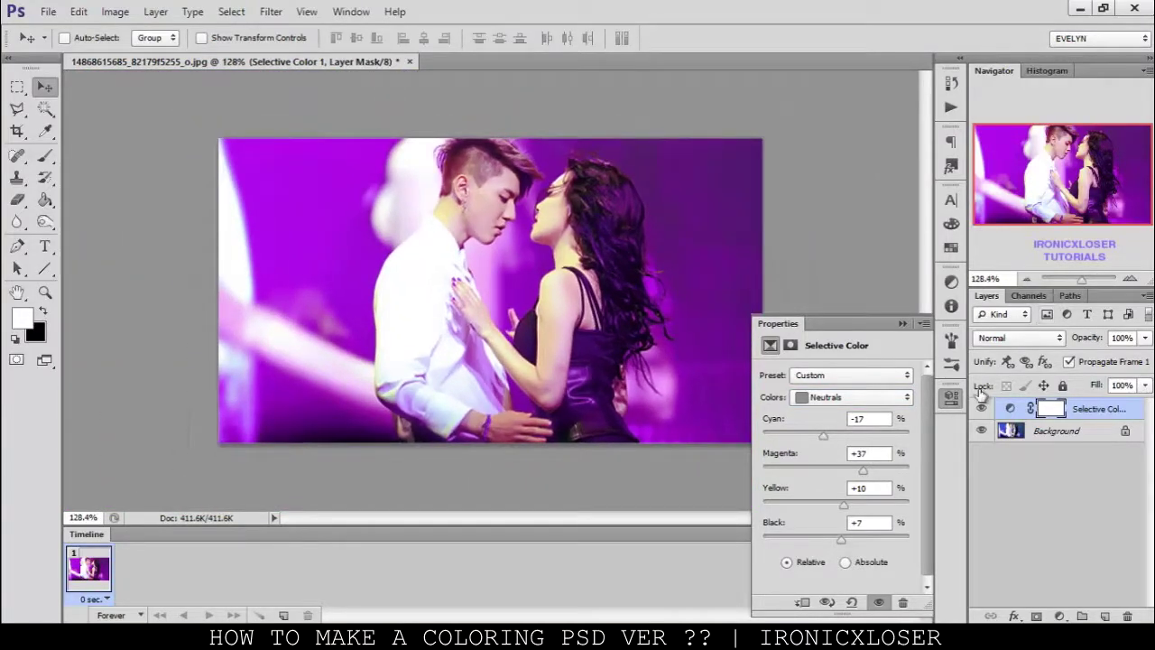
Step: Switch to Whites and set Cyan to +15 and Magenta to -1
{"action": "left_click", "coordinate": [804, 397]}
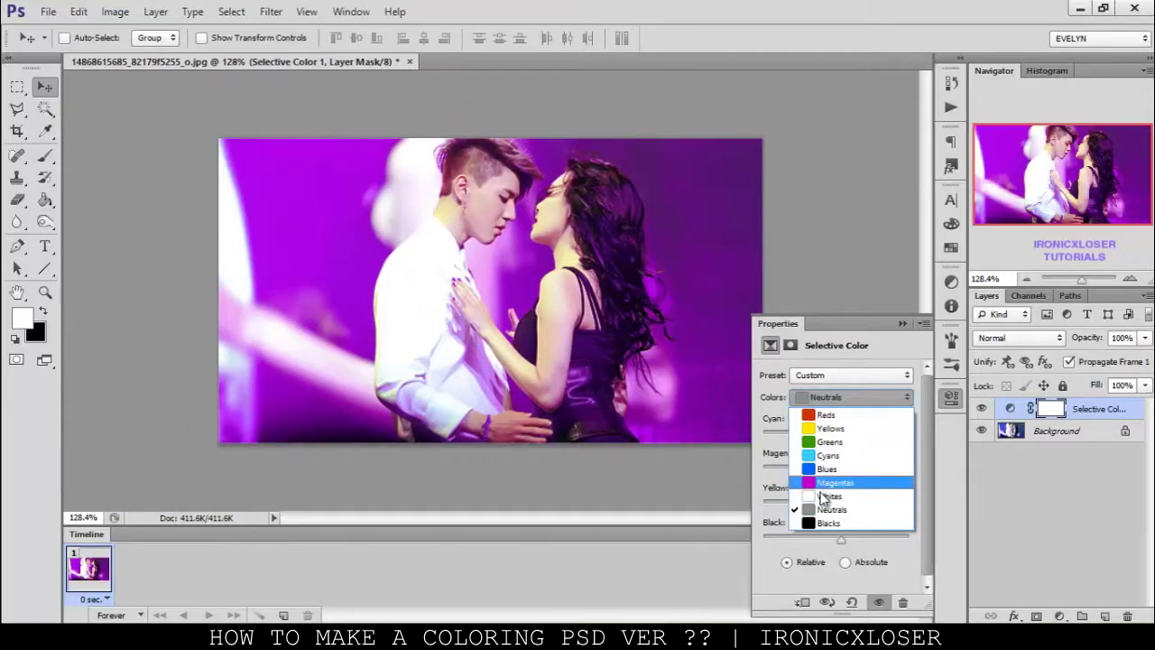
{"action": "left_click", "coordinate": [824, 495]}
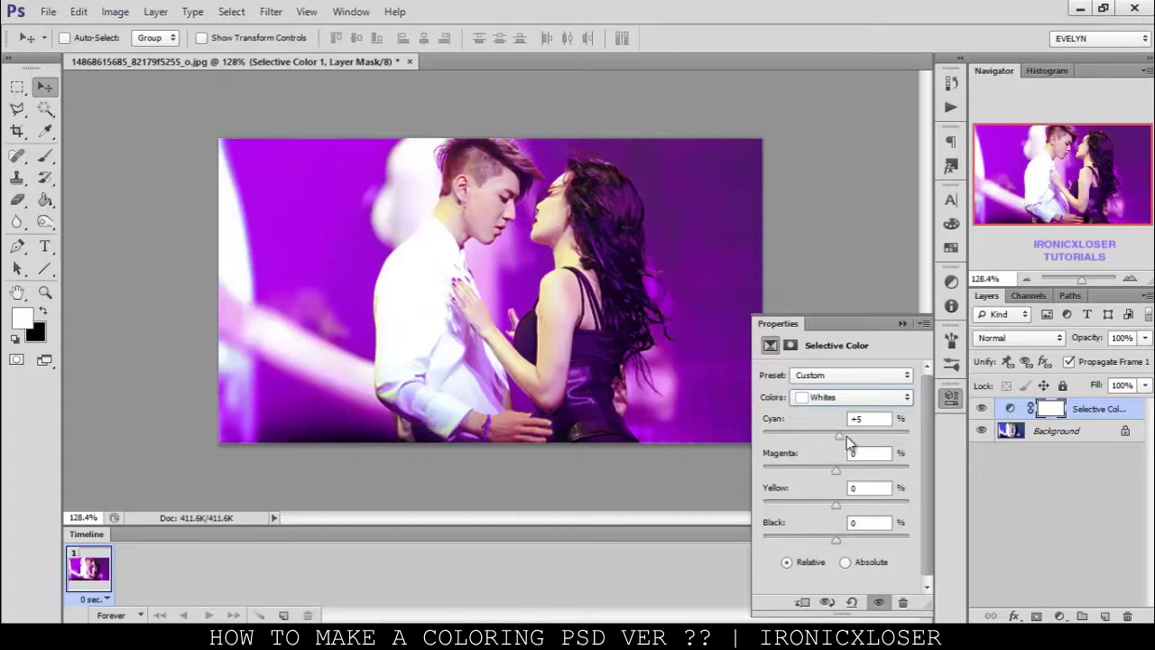
{"action": "mouse_move", "coordinate": [902, 435]}
{"action": "left_mouse_down"}
{"action": "mouse_move", "coordinate": [818, 435]}
{"action": "mouse_move", "coordinate": [882, 429]}
{"action": "left_mouse_up"}
{"action": "left_click_drag", "start_coordinate": [833, 470], "coordinate": [847, 506]}
Step: Switch to Reds and experiment with its Cyan, Magenta, Yellow and Black sliders
{"action": "left_click", "coordinate": [843, 407]}
{"action": "left_click", "coordinate": [824, 416]}
{"action": "mouse_move", "coordinate": [834, 435]}
{"action": "left_mouse_down"}
{"action": "mouse_move", "coordinate": [774, 433]}
{"action": "mouse_move", "coordinate": [854, 431]}
{"action": "mouse_move", "coordinate": [842, 437]}
{"action": "left_mouse_up"}
{"action": "left_click_drag", "start_coordinate": [828, 504], "coordinate": [860, 538]}
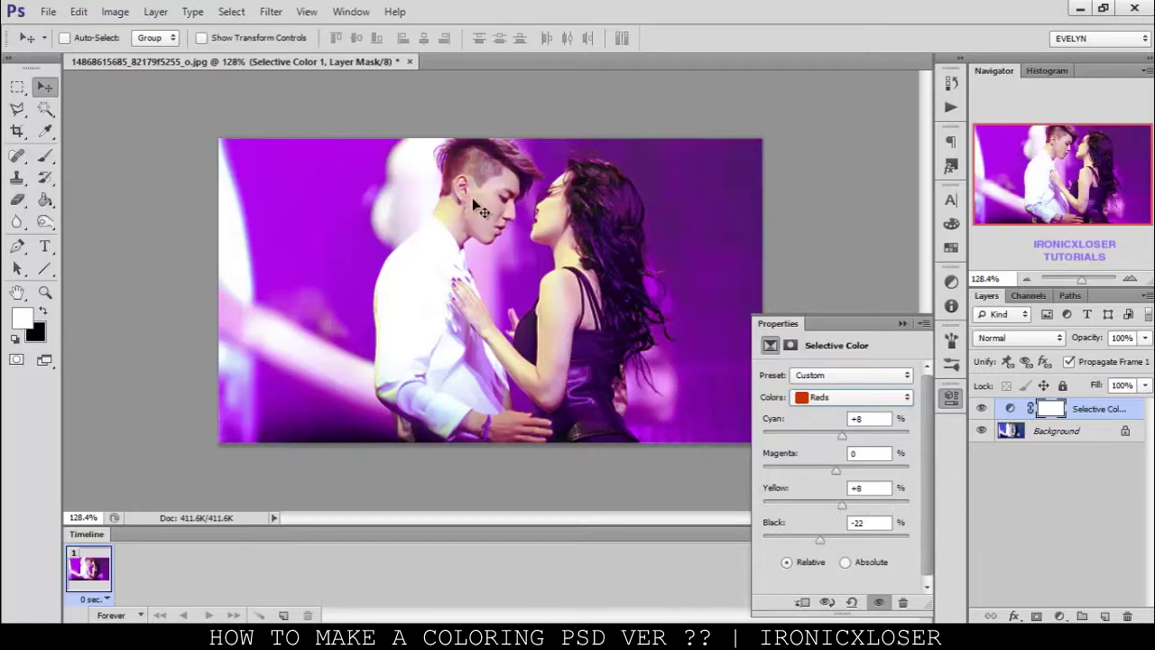
{"action": "left_click_drag", "start_coordinate": [848, 538], "coordinate": [821, 532]}
{"action": "left_click_drag", "start_coordinate": [836, 470], "coordinate": [778, 454]}
{"action": "left_click_drag", "start_coordinate": [842, 437], "coordinate": [875, 439]}
Step: Reset the Reds' Cyan and Magenta values to 0
{"action": "key", "text": "Return"}
{"action": "type", "text": "0"}
{"action": "double_click", "coordinate": [863, 453]}
{"action": "type", "text": "00"}
{"action": "key", "text": "Tab"}
{"action": "type", "text": "0"}
Step: Switch to Cyans, set its Magenta to 0, and list the new adjustment layer types
{"action": "left_click", "coordinate": [823, 398]}
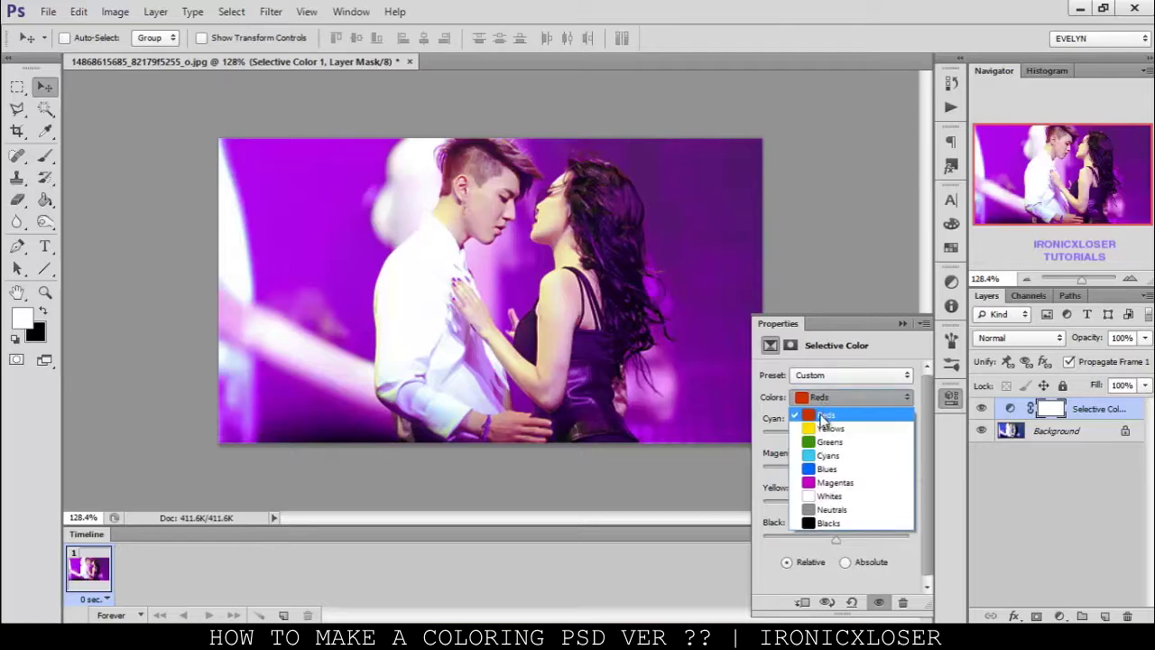
{"action": "left_click", "coordinate": [822, 417]}
{"action": "left_click", "coordinate": [823, 398]}
{"action": "left_click", "coordinate": [827, 428]}
{"action": "left_click", "coordinate": [823, 399]}
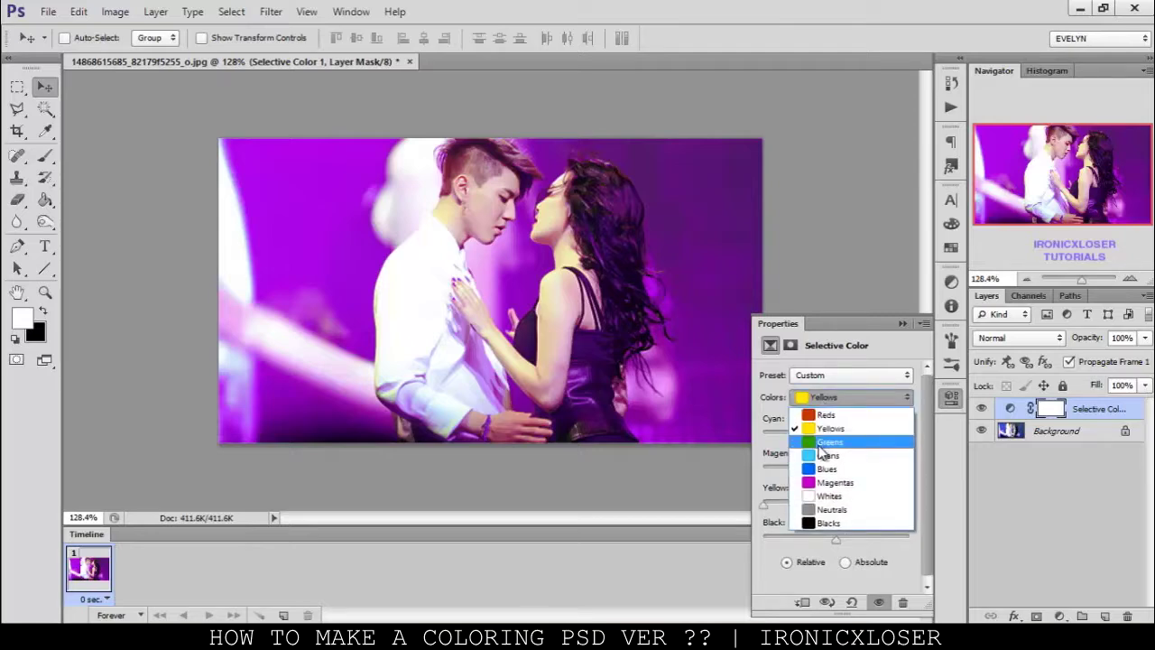
{"action": "left_click", "coordinate": [825, 455]}
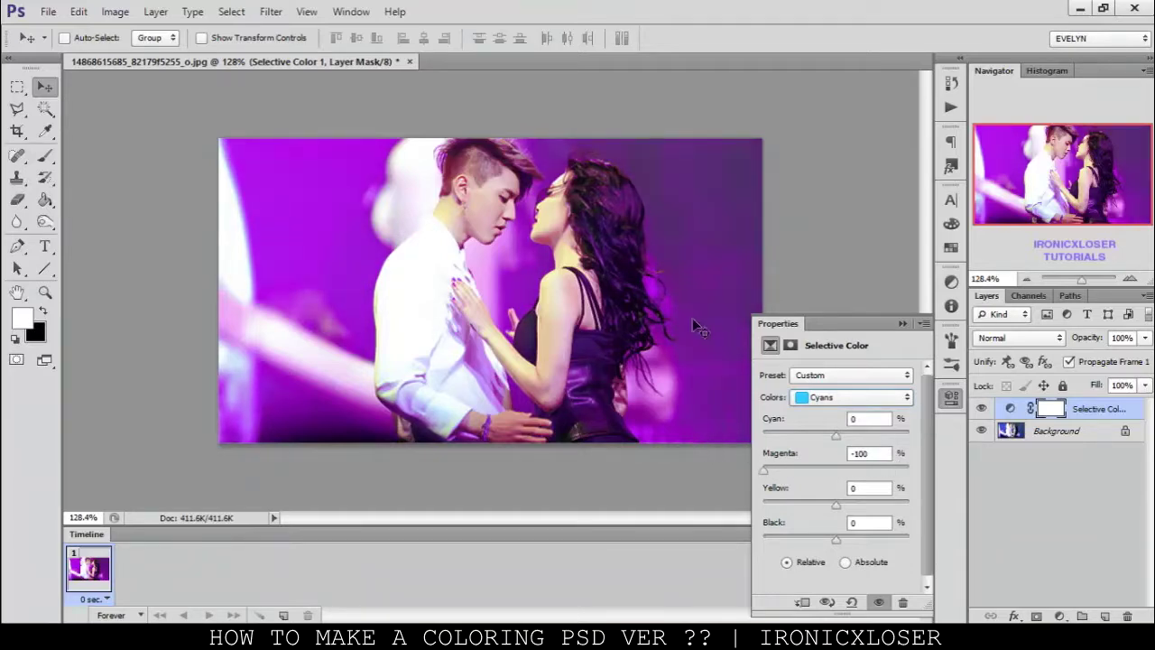
{"action": "left_click", "coordinate": [786, 461]}
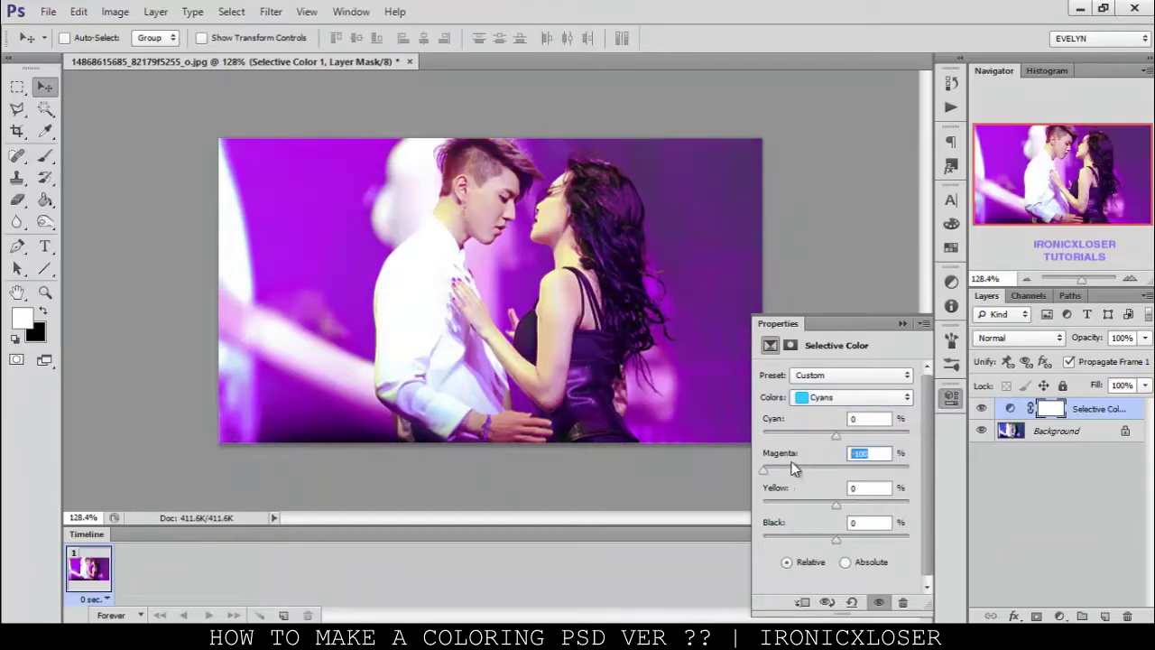
{"action": "type", "text": "0"}
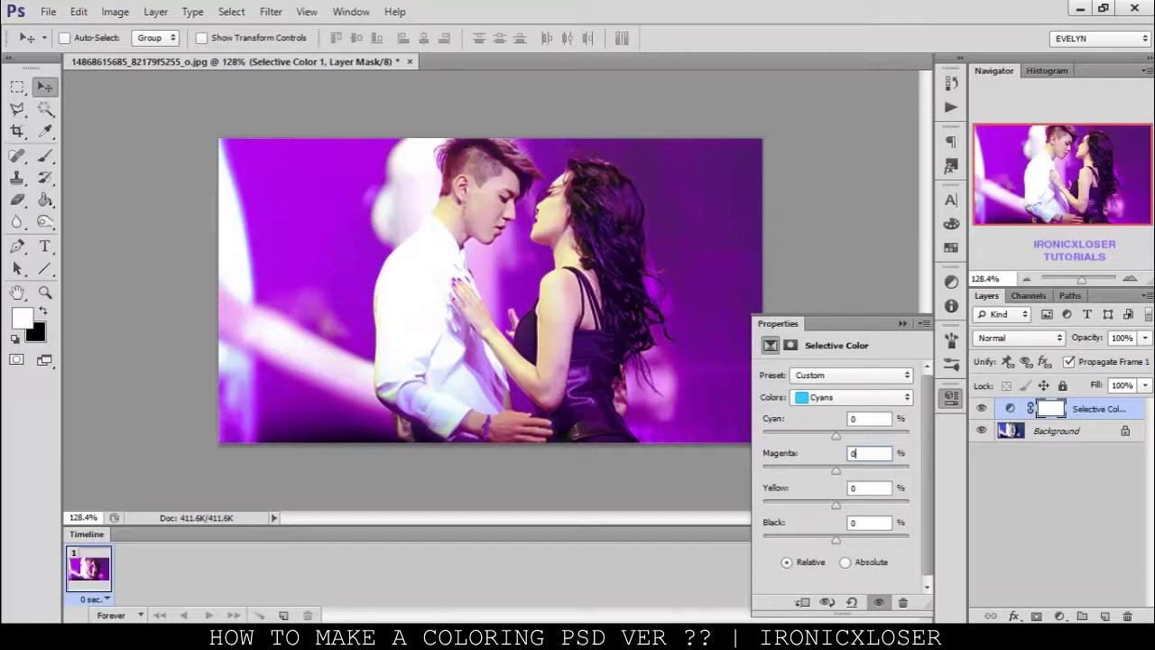
{"action": "left_click", "coordinate": [1060, 617]}
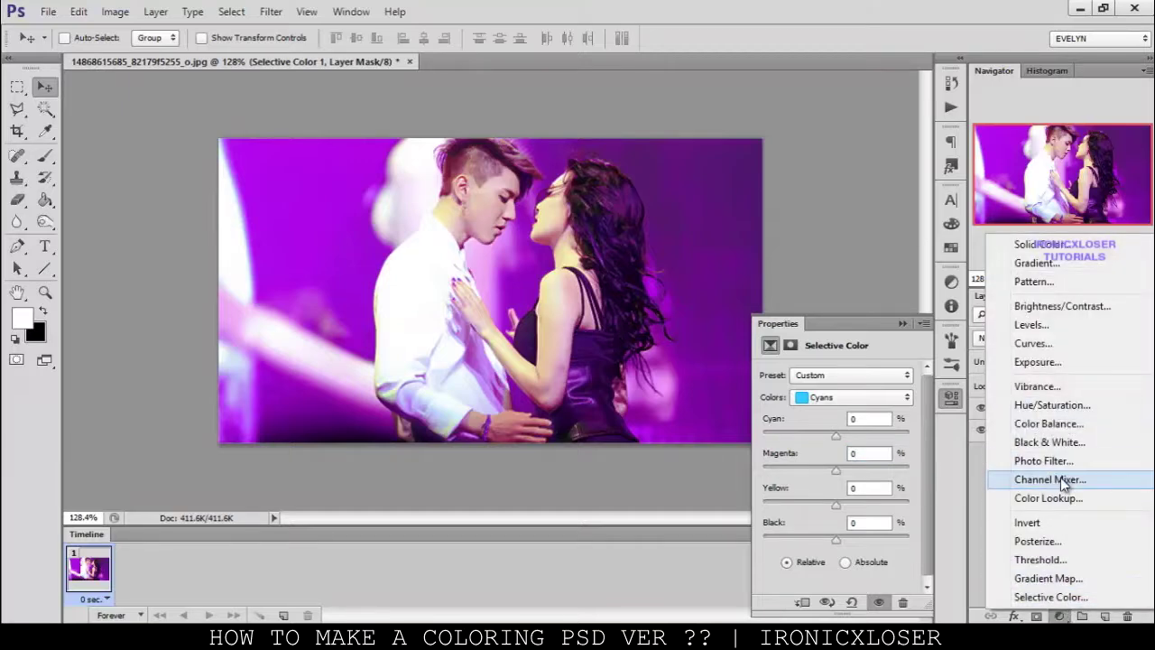
Step: Add a Color Balance layer with Midtones Cyan–Red -28, Magenta–Green +19, Yellow–Blue +33
{"action": "left_click", "coordinate": [1048, 423]}
{"action": "left_click_drag", "start_coordinate": [810, 472], "coordinate": [814, 414]}
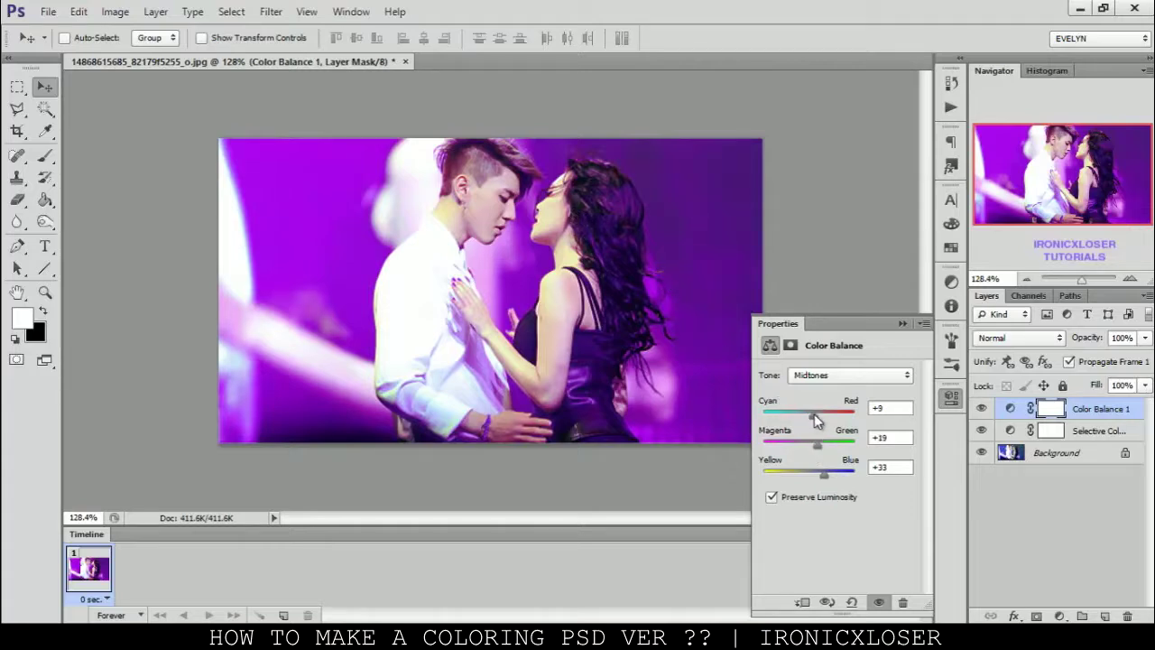
{"action": "left_click", "coordinate": [999, 433]}
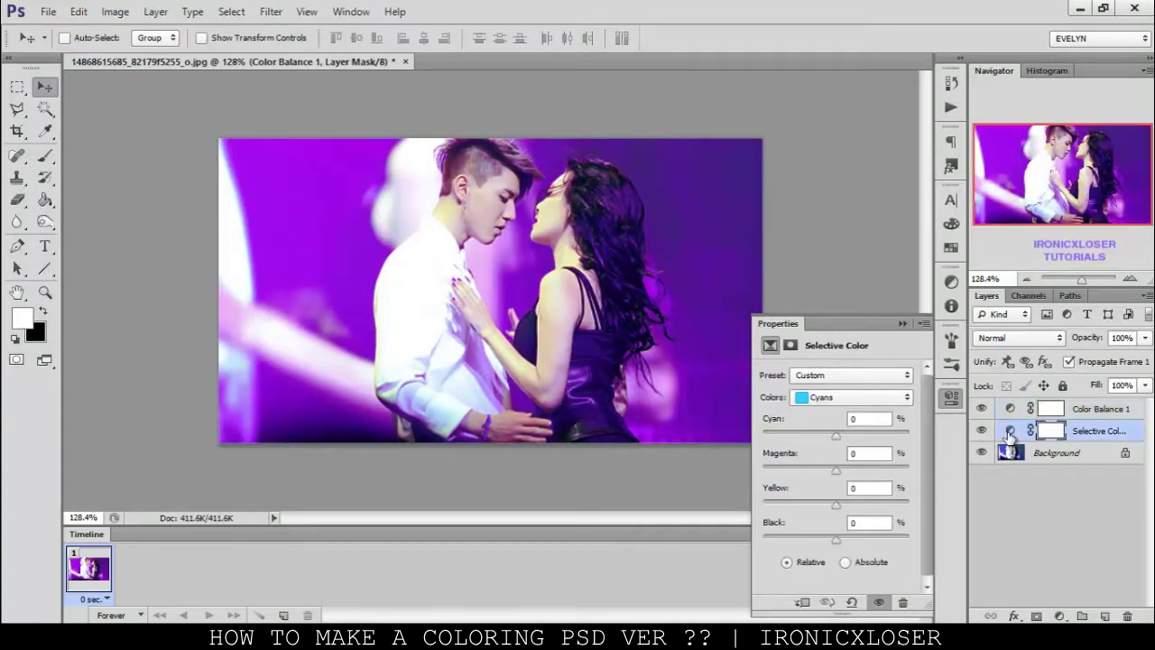
Step: Set Selective Color Blacks to +17, +17, +5, +15 and Color Balance Magenta–Green to +4
{"action": "left_click", "coordinate": [852, 398]}
{"action": "left_click", "coordinate": [836, 528]}
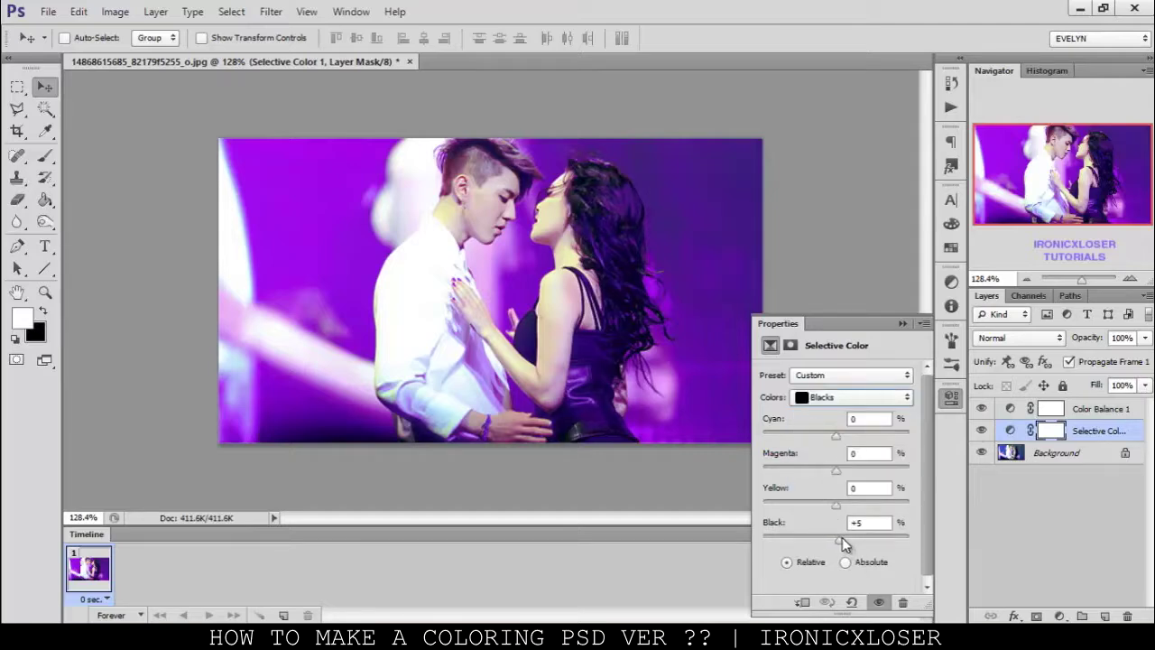
{"action": "left_click_drag", "start_coordinate": [842, 539], "coordinate": [890, 534]}
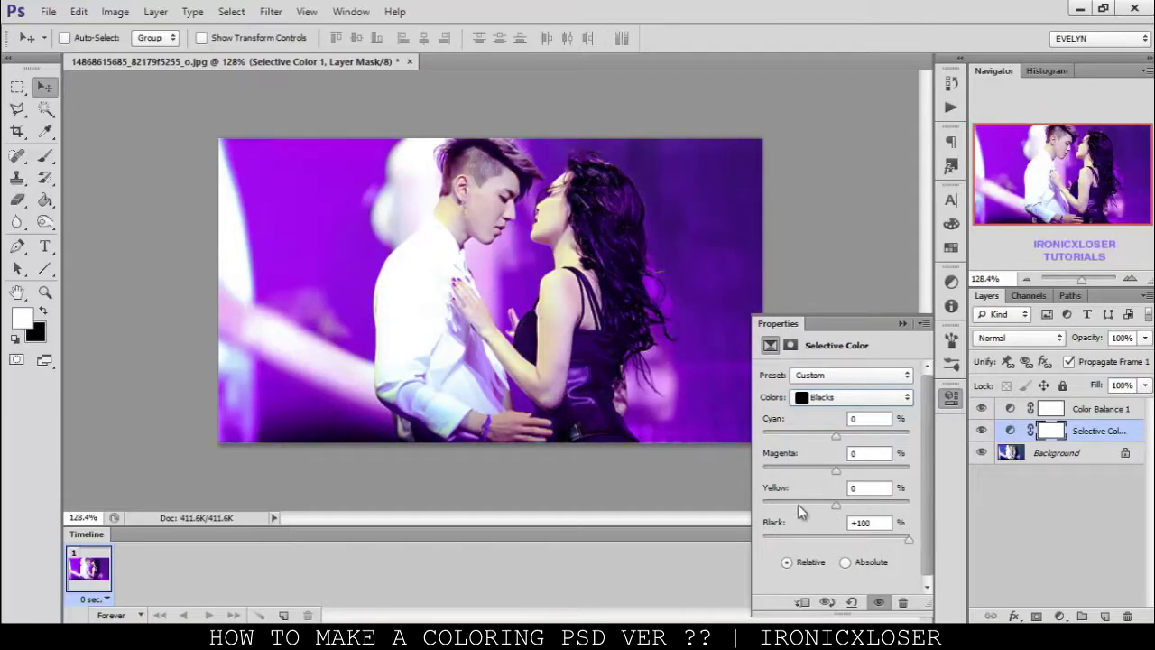
{"action": "left_click_drag", "start_coordinate": [799, 533], "coordinate": [849, 475]}
{"action": "mouse_move", "coordinate": [835, 434]}
{"action": "left_mouse_down"}
{"action": "mouse_move", "coordinate": [817, 434]}
{"action": "mouse_move", "coordinate": [849, 439]}
{"action": "left_mouse_up"}
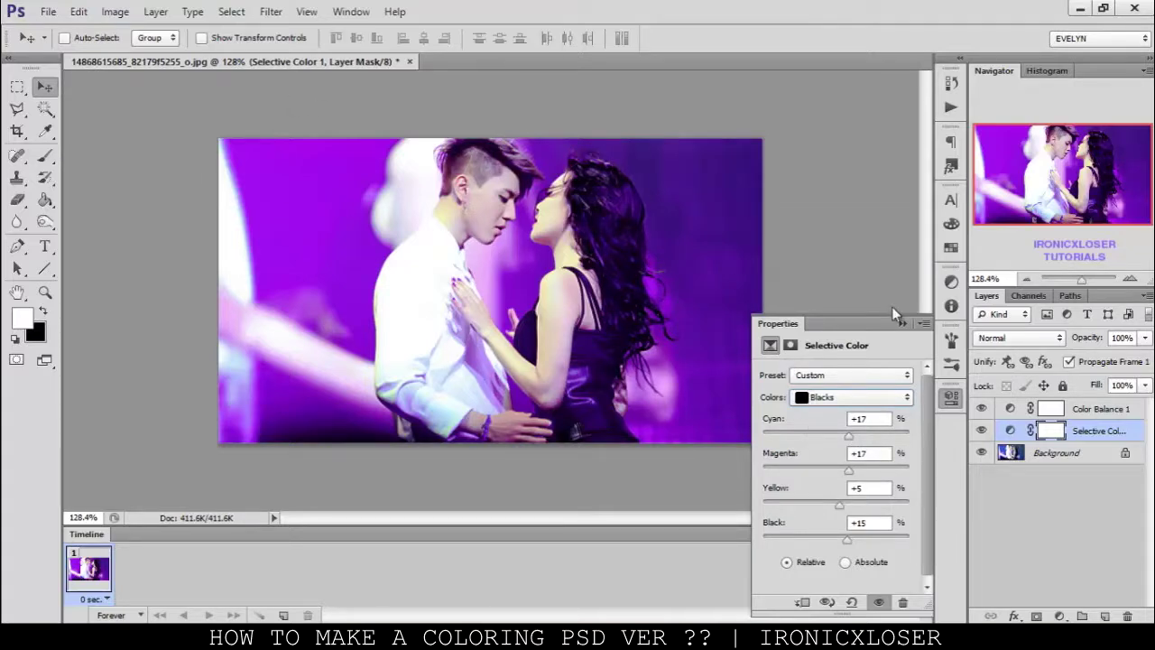
{"action": "left_click", "coordinate": [1019, 409]}
{"action": "mouse_move", "coordinate": [809, 442]}
{"action": "left_mouse_down"}
{"action": "mouse_move", "coordinate": [785, 444]}
{"action": "mouse_move", "coordinate": [850, 440]}
{"action": "mouse_move", "coordinate": [735, 432]}
{"action": "mouse_move", "coordinate": [810, 433]}
{"action": "left_mouse_up"}
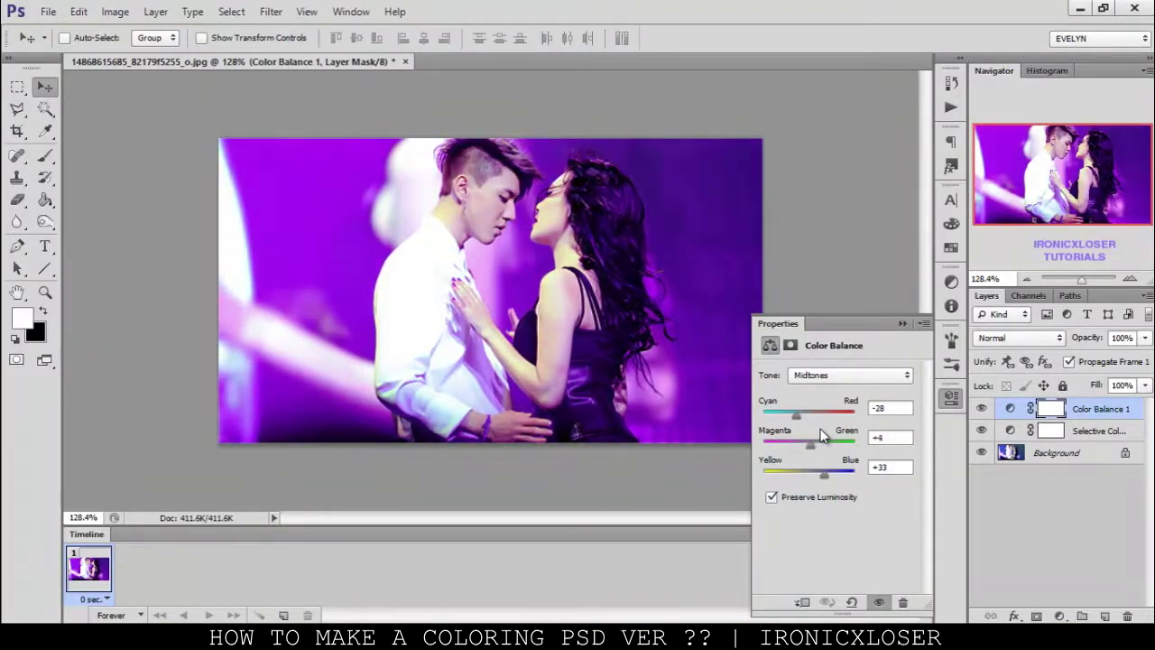
Step: Fine-tune the Color Balance midtones toward cyan and shift the highlights toward blue
{"action": "left_click", "coordinate": [819, 432]}
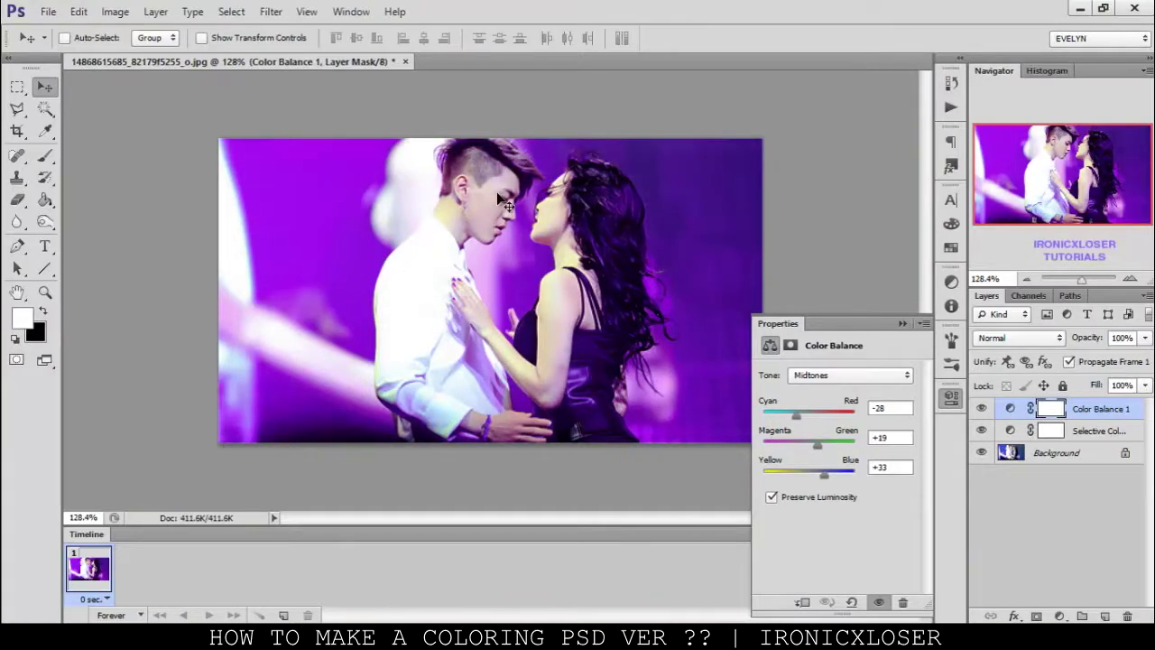
{"action": "mouse_move", "coordinate": [802, 413]}
{"action": "left_mouse_down"}
{"action": "mouse_move", "coordinate": [812, 410]}
{"action": "mouse_move", "coordinate": [769, 414]}
{"action": "mouse_move", "coordinate": [790, 414]}
{"action": "left_mouse_up"}
{"action": "left_click_drag", "start_coordinate": [824, 473], "coordinate": [801, 472]}
{"action": "left_click", "coordinate": [839, 394]}
{"action": "left_click", "coordinate": [821, 422]}
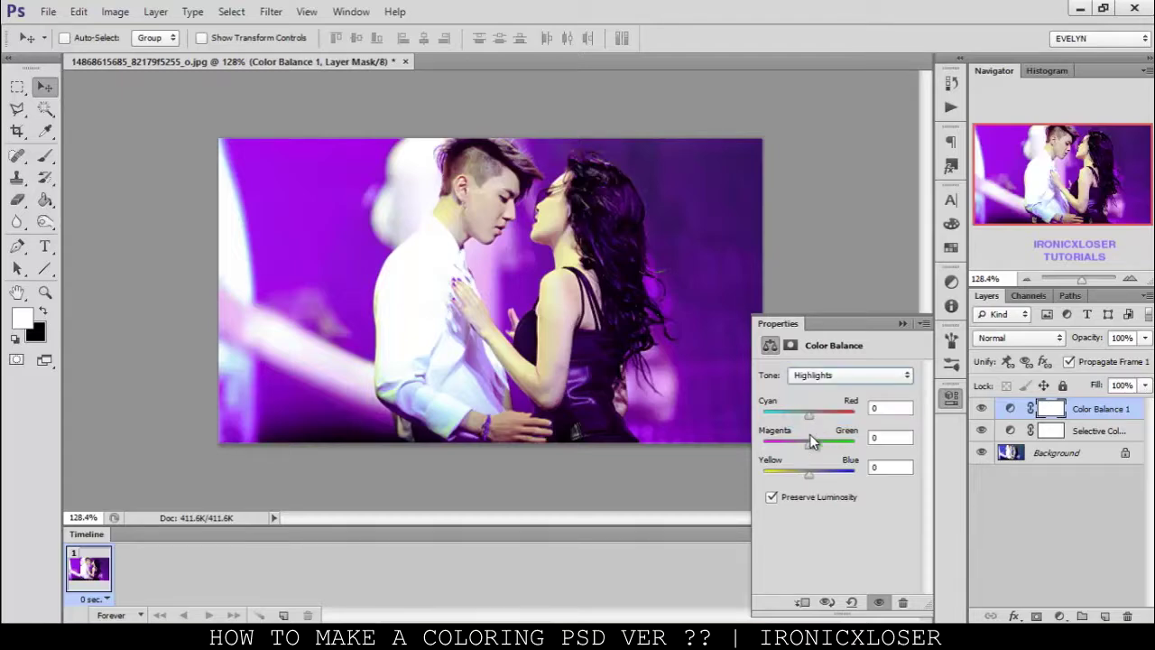
{"action": "left_click_drag", "start_coordinate": [806, 449], "coordinate": [817, 422]}
{"action": "left_click_drag", "start_coordinate": [813, 472], "coordinate": [821, 476]}
Step: Set the Color Balance Shadows to Cyan–Red +7, Magenta–Green -17, Yellow–Blue +2
{"action": "left_click", "coordinate": [809, 376]}
{"action": "left_click", "coordinate": [812, 390]}
{"action": "left_click_drag", "start_coordinate": [805, 444], "coordinate": [809, 473]}
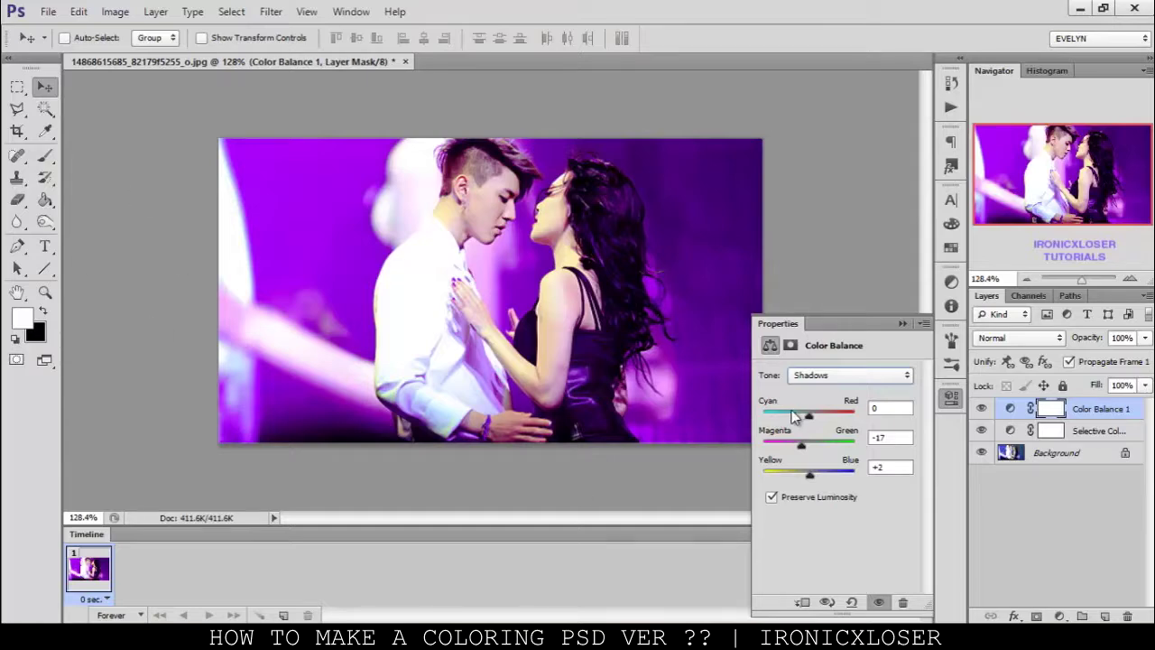
{"action": "mouse_move", "coordinate": [811, 424]}
{"action": "left_mouse_down"}
{"action": "mouse_move", "coordinate": [829, 413]}
{"action": "mouse_move", "coordinate": [812, 404]}
{"action": "left_mouse_up"}
{"action": "left_click", "coordinate": [1061, 615]}
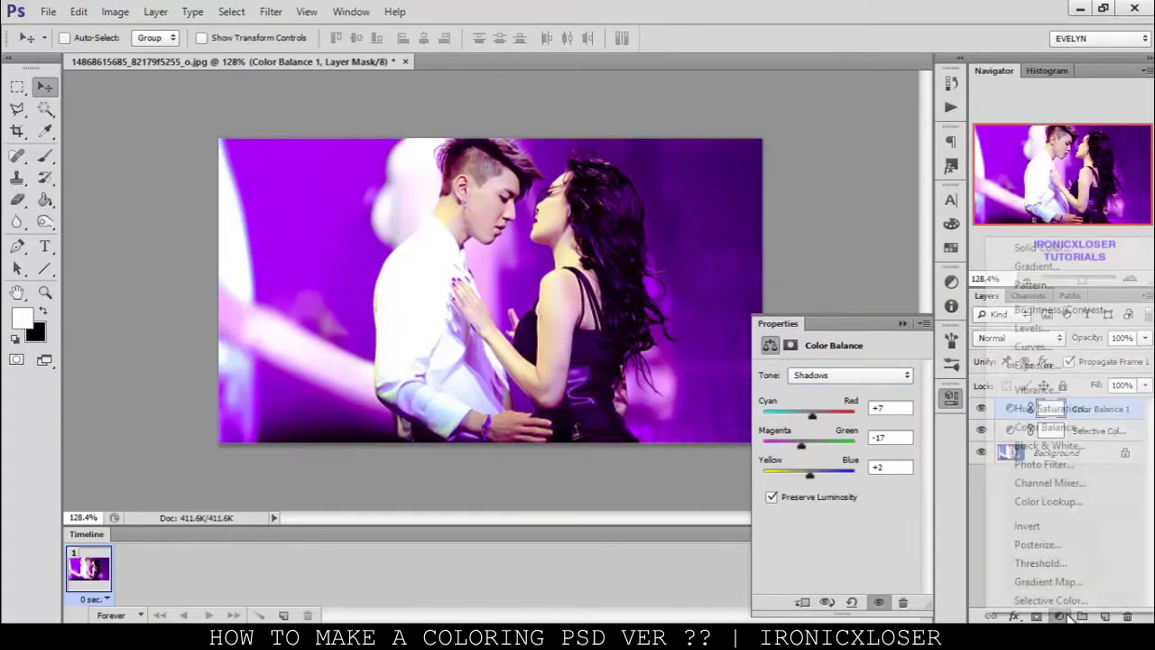
Step: Add a Channel Mixer layer and experiment with the Blue, Green and Red output channel mixes
{"action": "left_click", "coordinate": [1049, 483]}
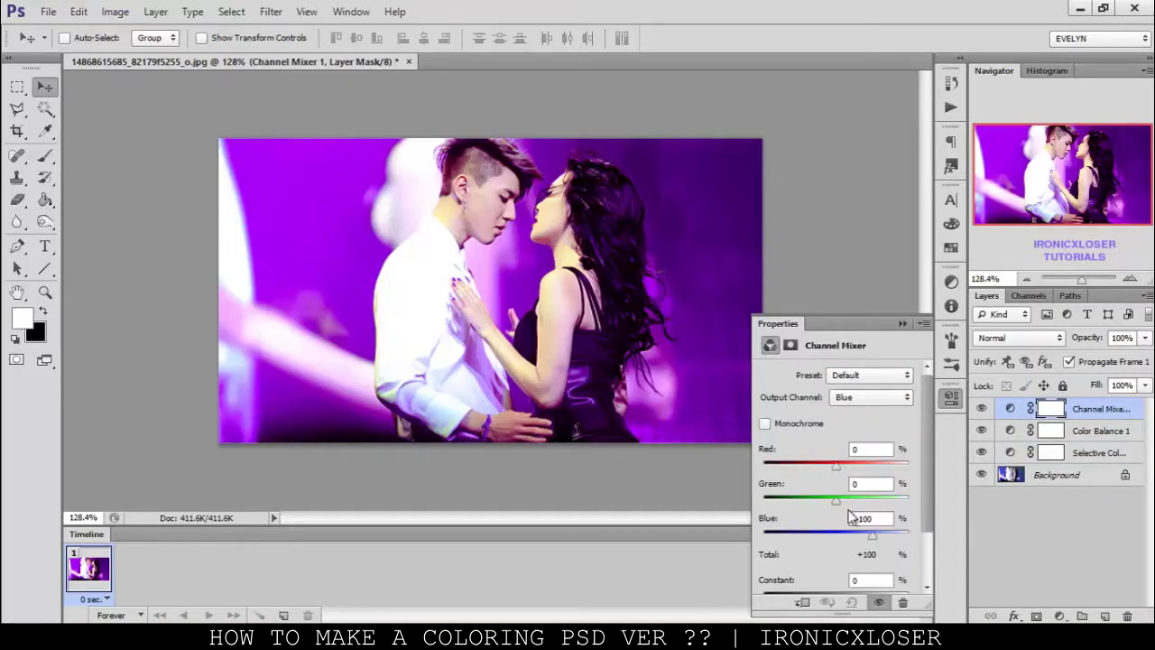
{"action": "left_click_drag", "start_coordinate": [871, 535], "coordinate": [837, 461]}
{"action": "left_click", "coordinate": [851, 400]}
{"action": "left_click", "coordinate": [857, 423]}
{"action": "mouse_move", "coordinate": [871, 498]}
{"action": "left_mouse_down"}
{"action": "mouse_move", "coordinate": [857, 497]}
{"action": "mouse_move", "coordinate": [880, 496]}
{"action": "mouse_move", "coordinate": [872, 489]}
{"action": "left_mouse_up"}
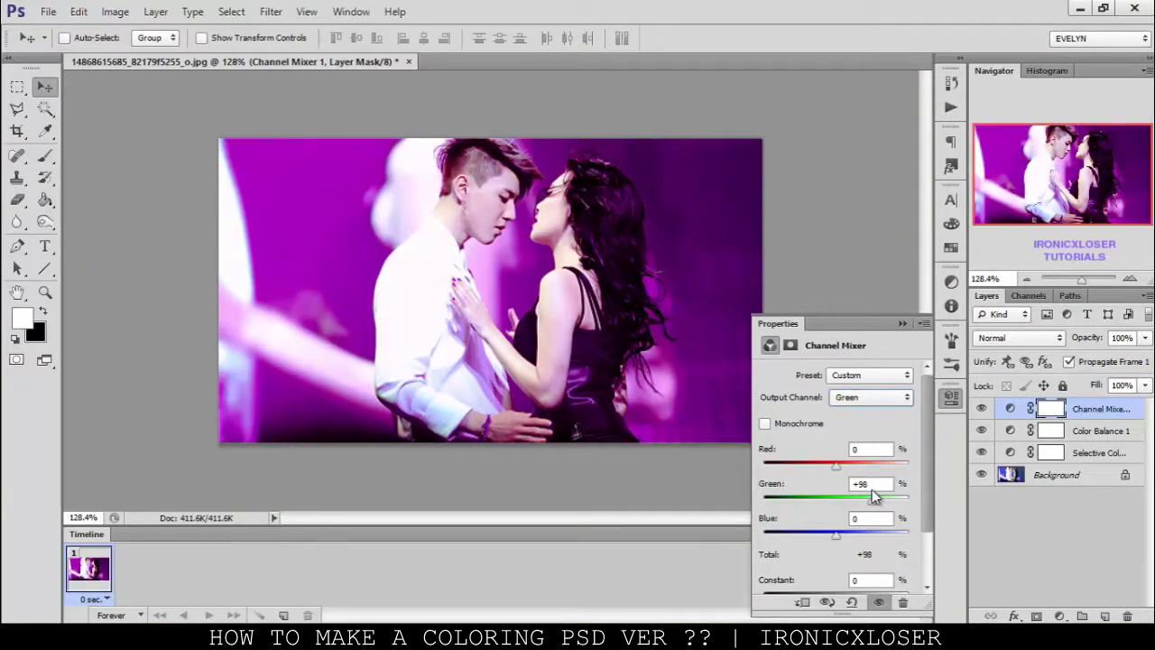
{"action": "left_click_drag", "start_coordinate": [873, 488], "coordinate": [834, 469]}
{"action": "left_click_drag", "start_coordinate": [836, 533], "coordinate": [839, 528]}
{"action": "left_click", "coordinate": [871, 397]}
{"action": "left_click", "coordinate": [848, 404]}
{"action": "left_click_drag", "start_coordinate": [841, 461], "coordinate": [826, 458]}
{"action": "left_click_drag", "start_coordinate": [835, 498], "coordinate": [848, 528]}
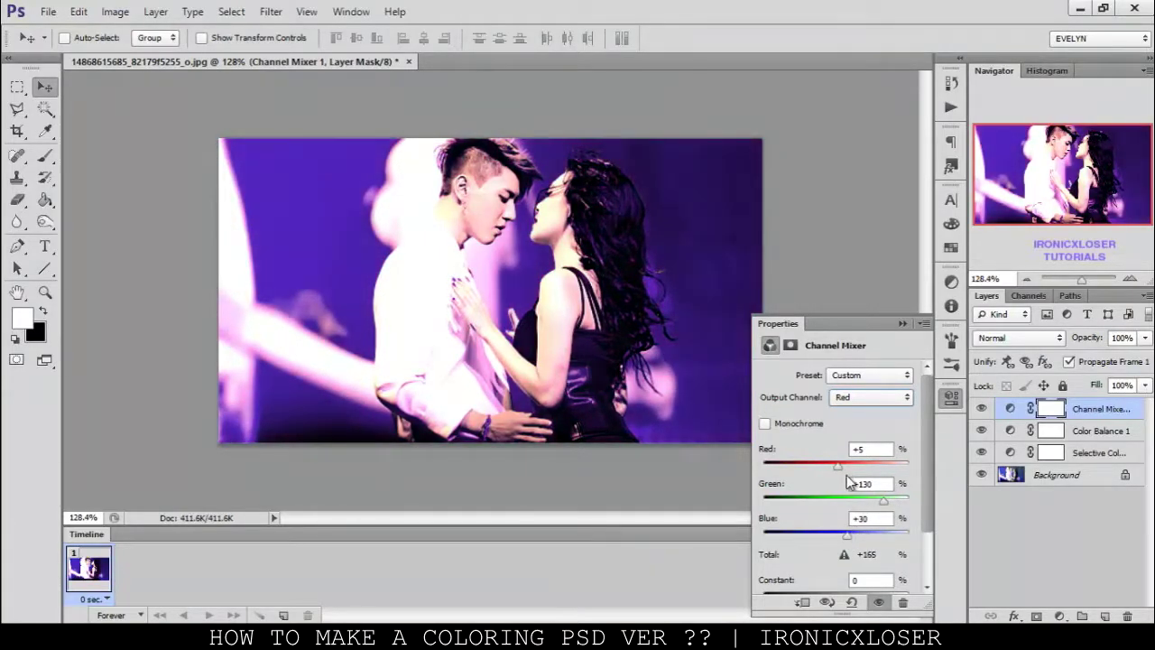
{"action": "mouse_move", "coordinate": [843, 466]}
{"action": "left_mouse_down"}
{"action": "mouse_move", "coordinate": [882, 481]}
{"action": "mouse_move", "coordinate": [844, 471]}
{"action": "left_mouse_up"}
Step: Reset the Red output channel to Red 100, Green 0, Blue 0 and deselect the layer
{"action": "left_click", "coordinate": [862, 447]}
{"action": "type", "text": "100"}
{"action": "key", "text": "Tab"}
{"action": "type", "text": "0"}
{"action": "key", "text": "Tab"}
{"action": "type", "text": "0"}
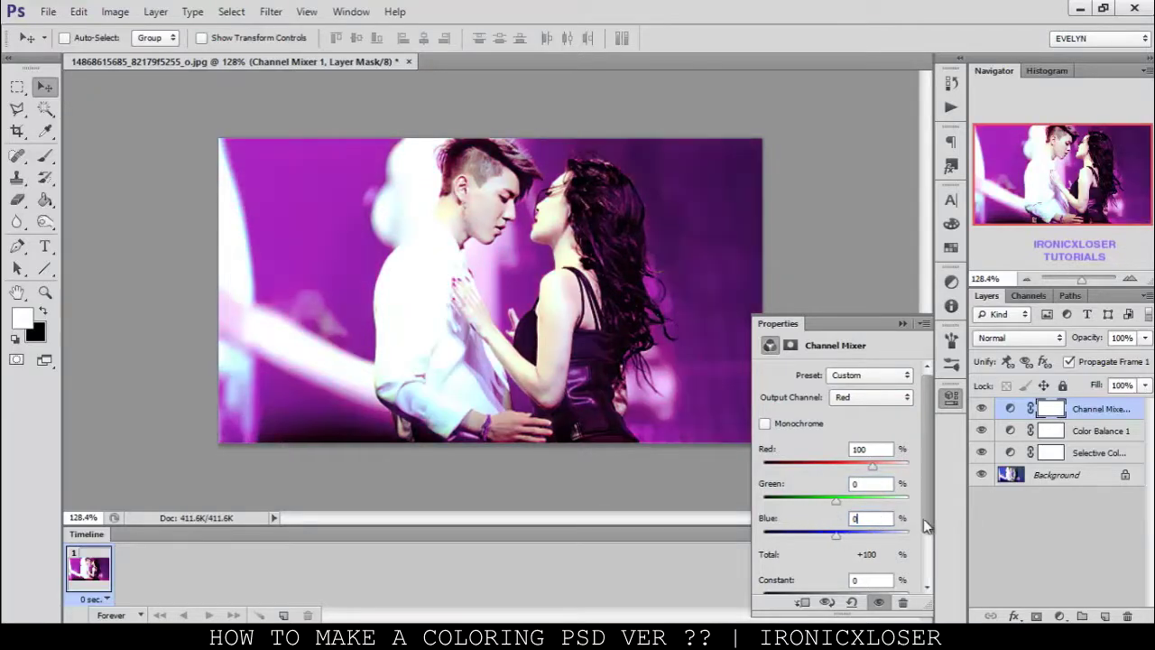
{"action": "left_click", "coordinate": [1045, 556]}
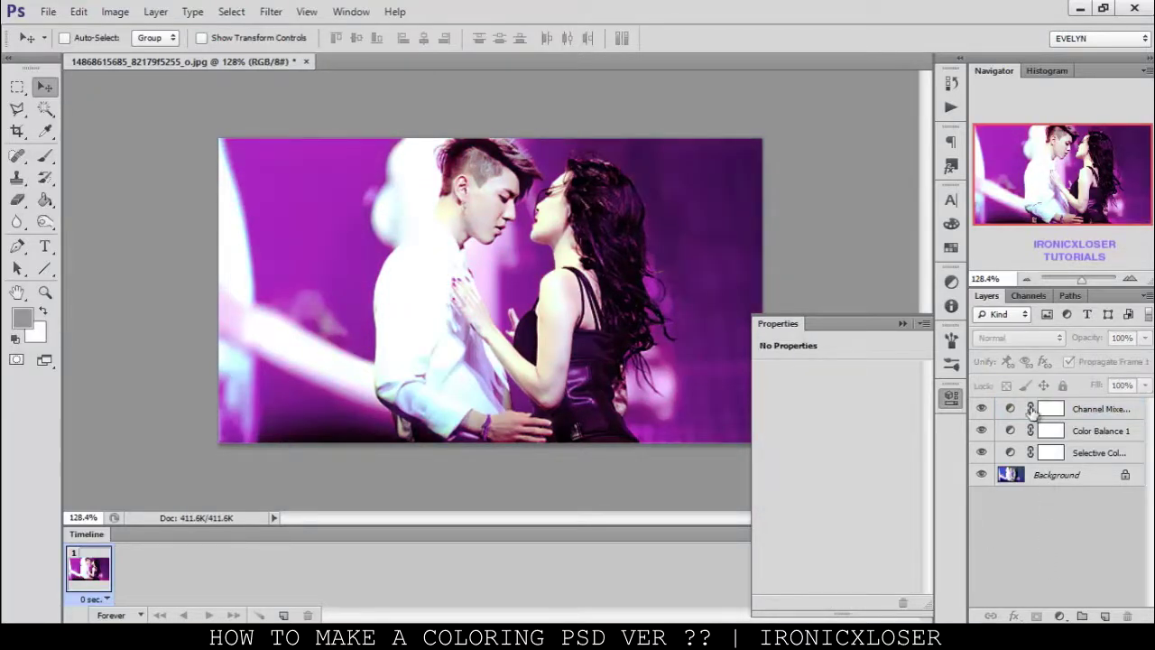
Step: Add a Hue/Saturation layer and shift the Magentas hue toward blue
{"action": "left_click", "coordinate": [981, 408]}
{"action": "left_click", "coordinate": [981, 408]}
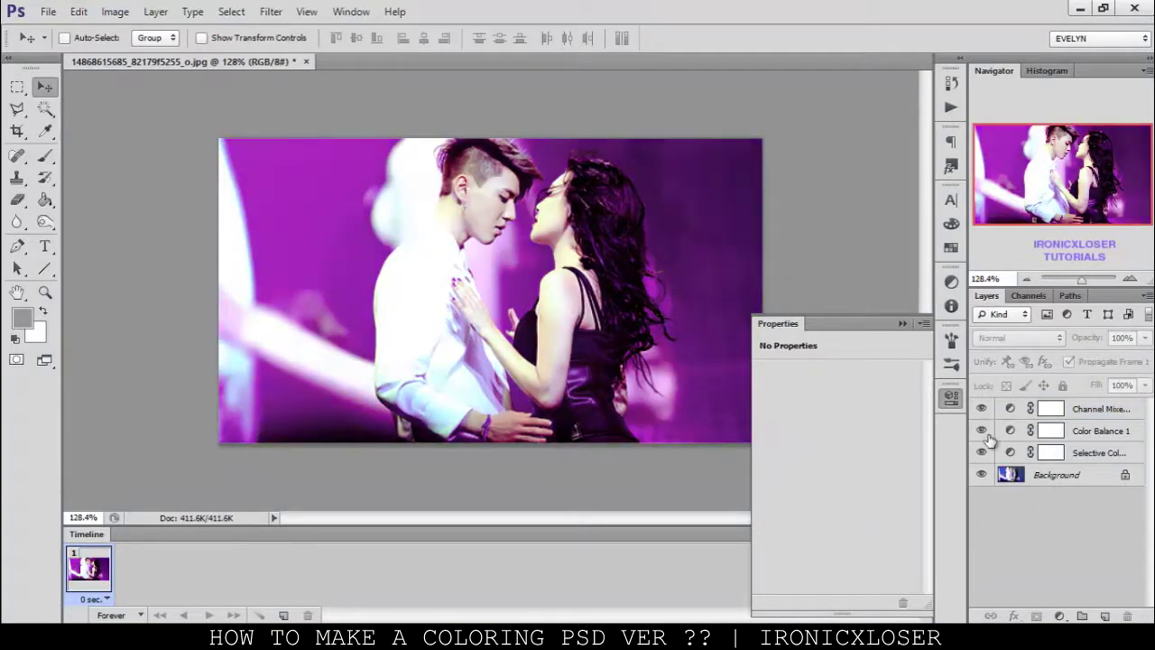
{"action": "left_click", "coordinate": [1062, 614]}
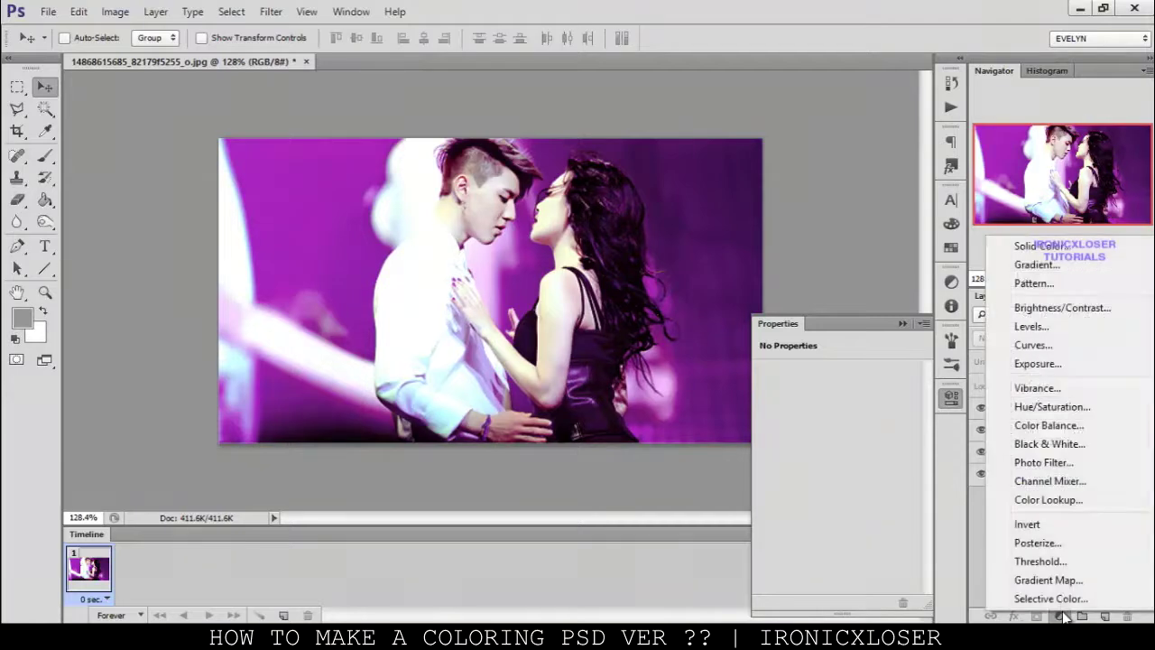
{"action": "left_click", "coordinate": [1036, 407]}
{"action": "left_click", "coordinate": [848, 397]}
{"action": "left_click", "coordinate": [806, 496]}
{"action": "left_click_drag", "start_coordinate": [839, 441], "coordinate": [808, 437]}
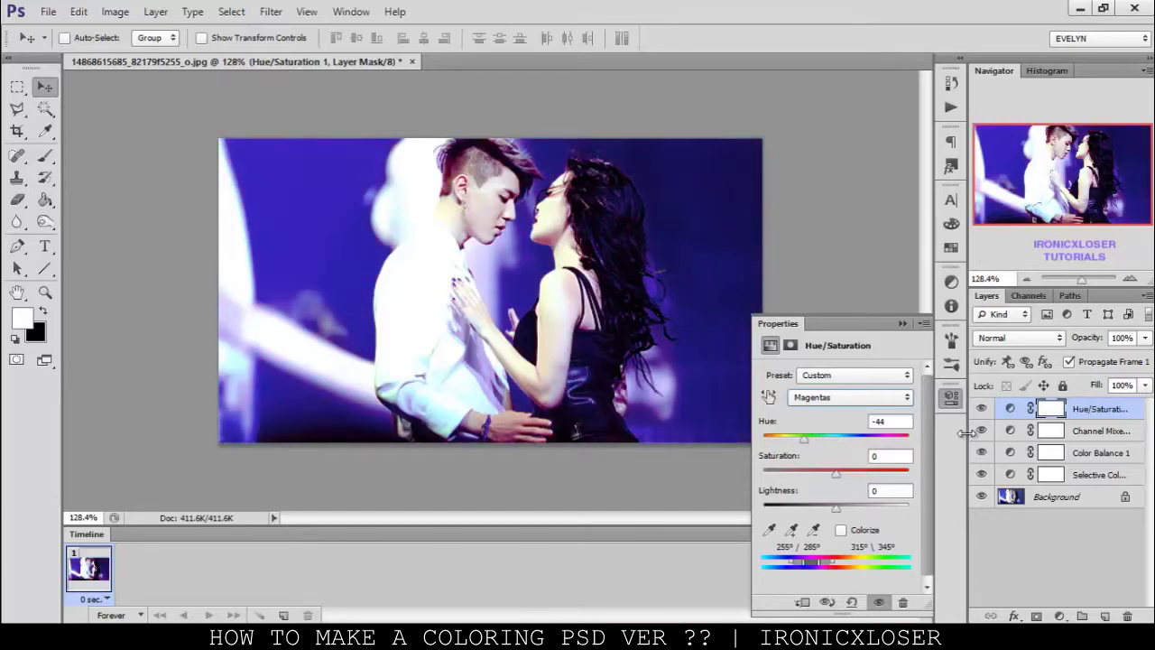
Step: Compare with adjustments hidden, then set Magentas to Hue +7, Saturation +23
{"action": "left_click_drag", "start_coordinate": [981, 474], "coordinate": [980, 424]}
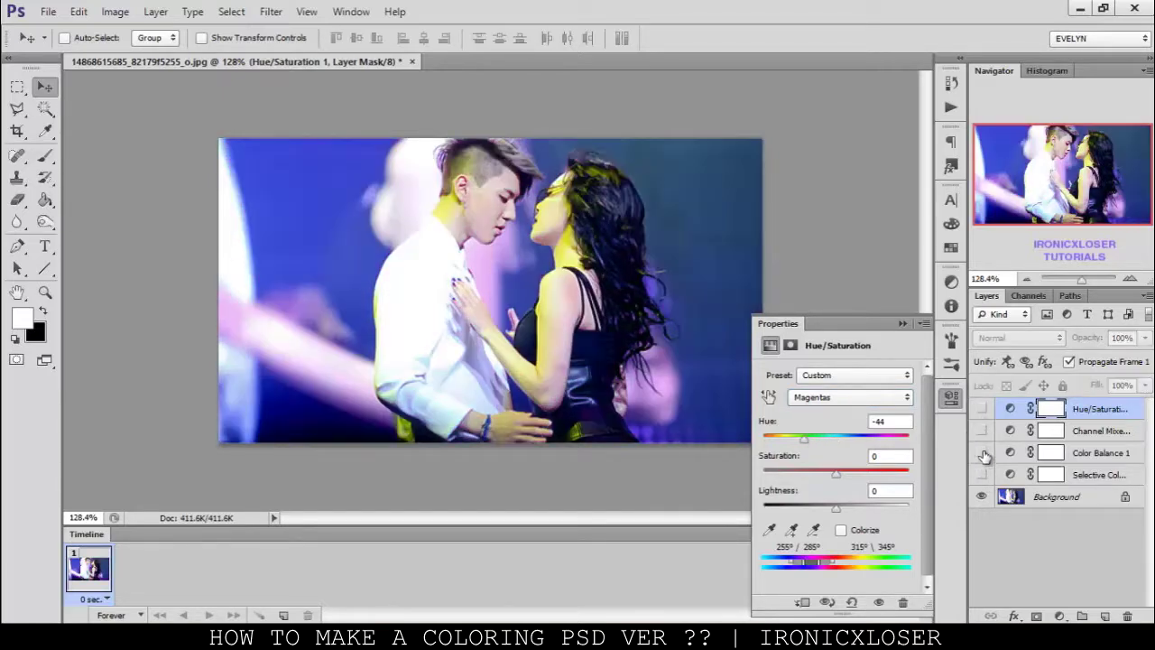
{"action": "left_click_drag", "start_coordinate": [984, 479], "coordinate": [980, 408]}
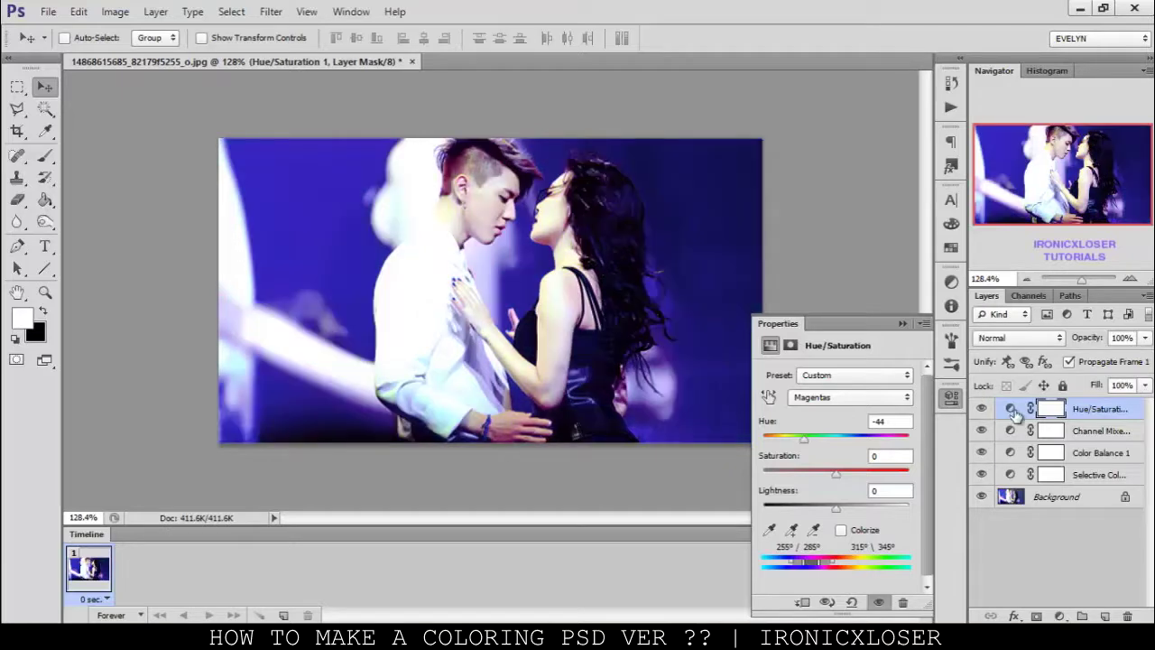
{"action": "left_click", "coordinate": [1010, 409]}
{"action": "left_click", "coordinate": [862, 397]}
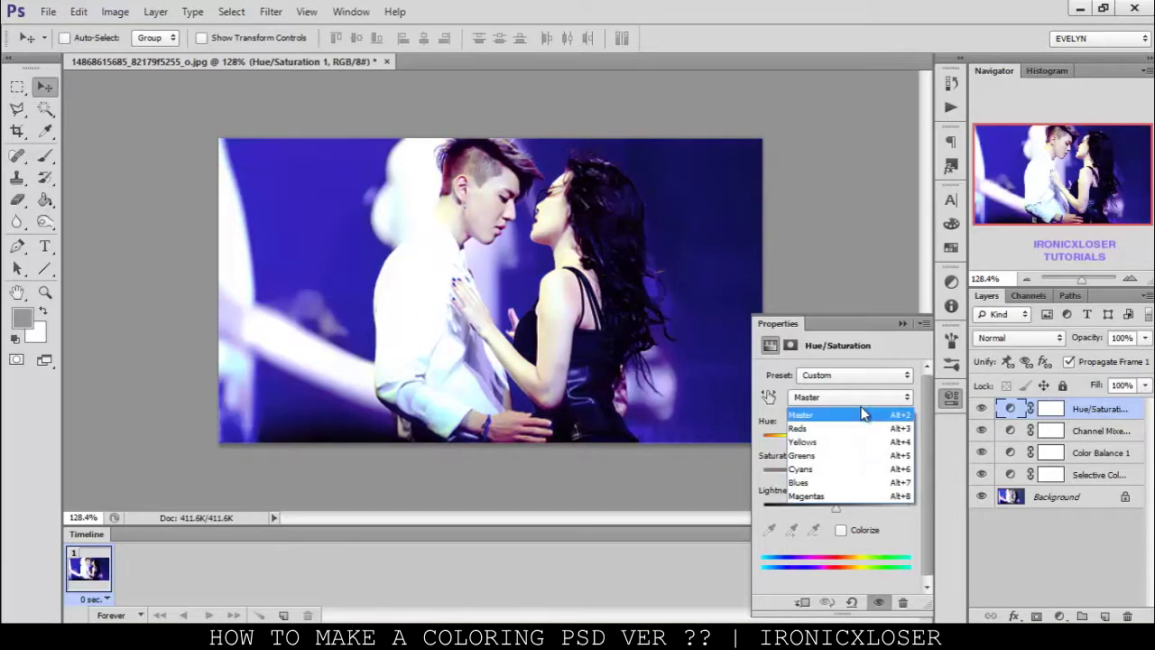
{"action": "left_click", "coordinate": [828, 480]}
{"action": "left_click_drag", "start_coordinate": [813, 440], "coordinate": [849, 442]}
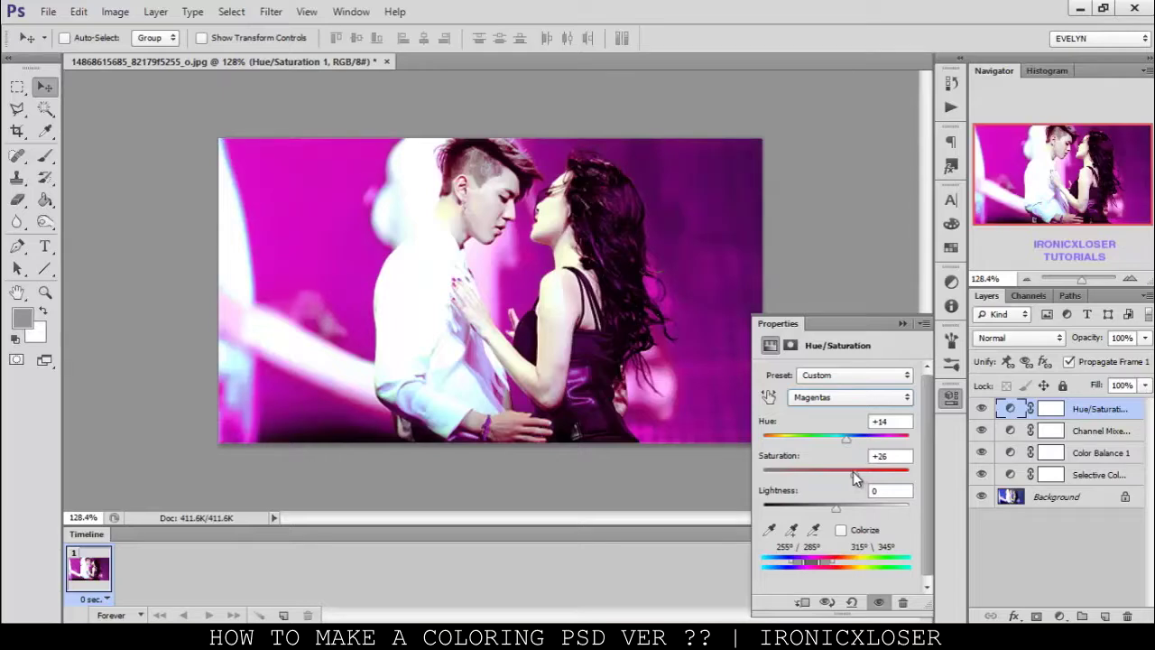
{"action": "left_click_drag", "start_coordinate": [846, 440], "coordinate": [846, 473]}
Step: Raise the Reds' saturation to +23 in the Hue/Saturation layer
{"action": "left_click", "coordinate": [833, 397]}
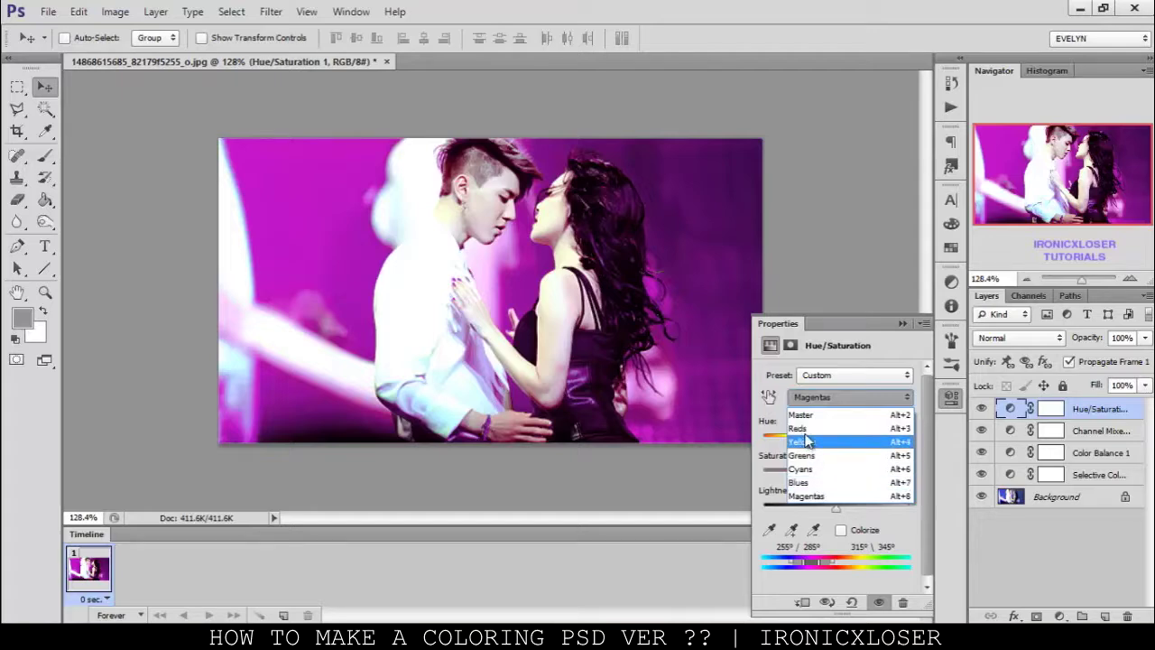
{"action": "left_click", "coordinate": [801, 427]}
{"action": "left_click_drag", "start_coordinate": [839, 439], "coordinate": [853, 471]}
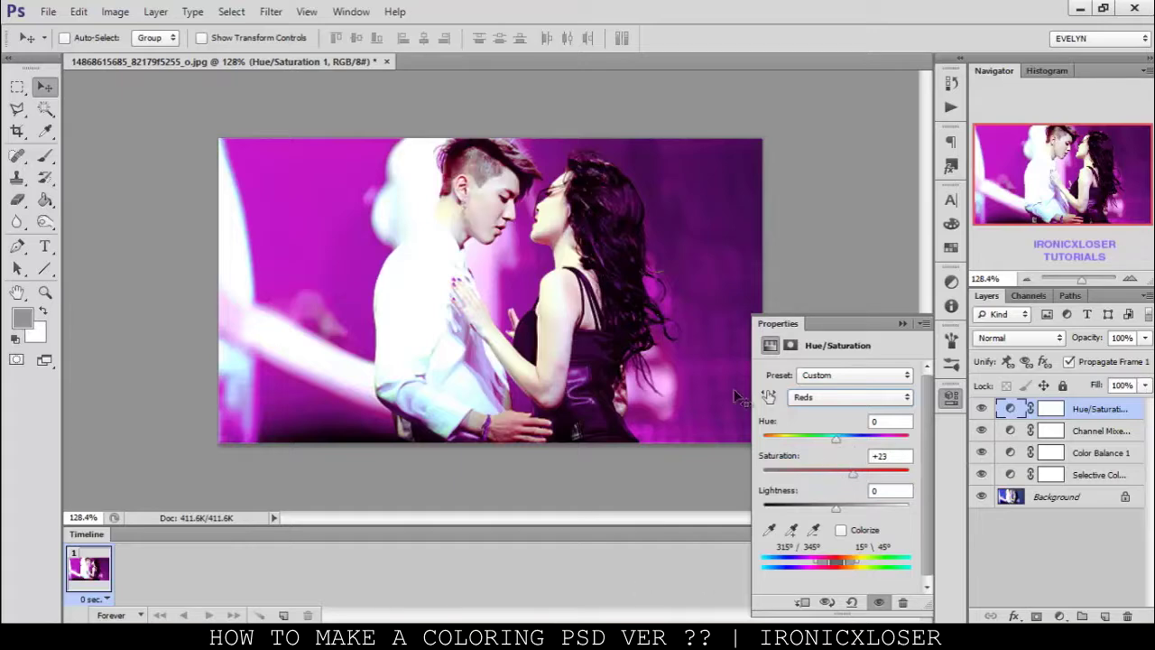
{"action": "left_click", "coordinate": [1060, 615]}
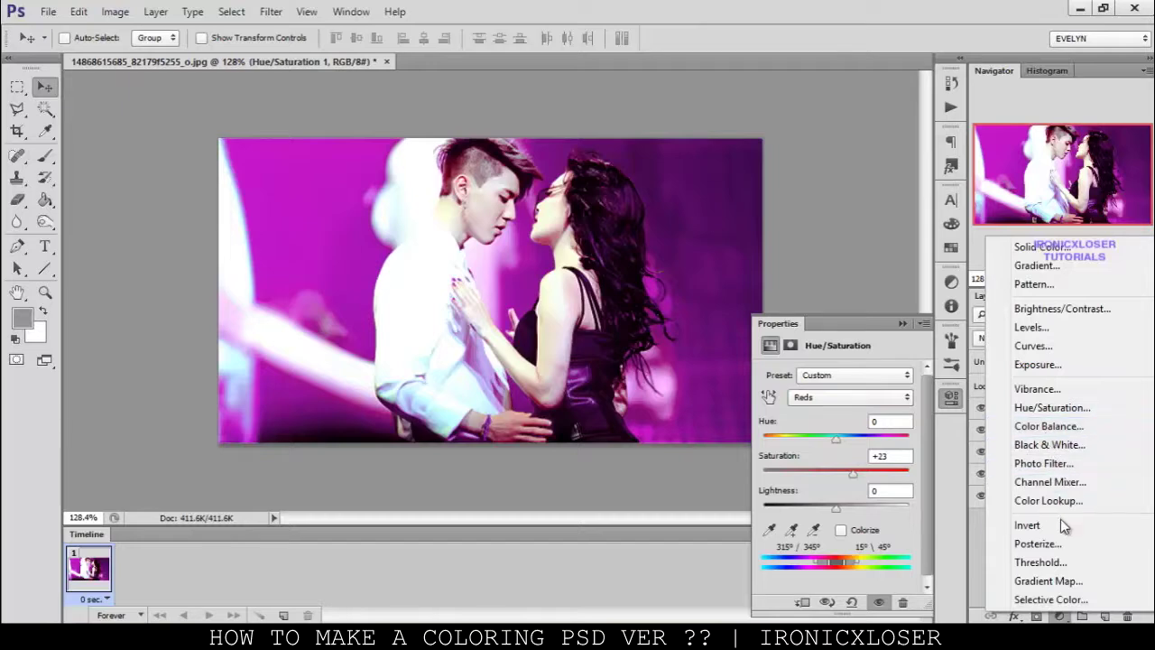
Step: Add a Gradient Map layer using the mint-to-salmon gradient preset
{"action": "left_click", "coordinate": [1047, 580]}
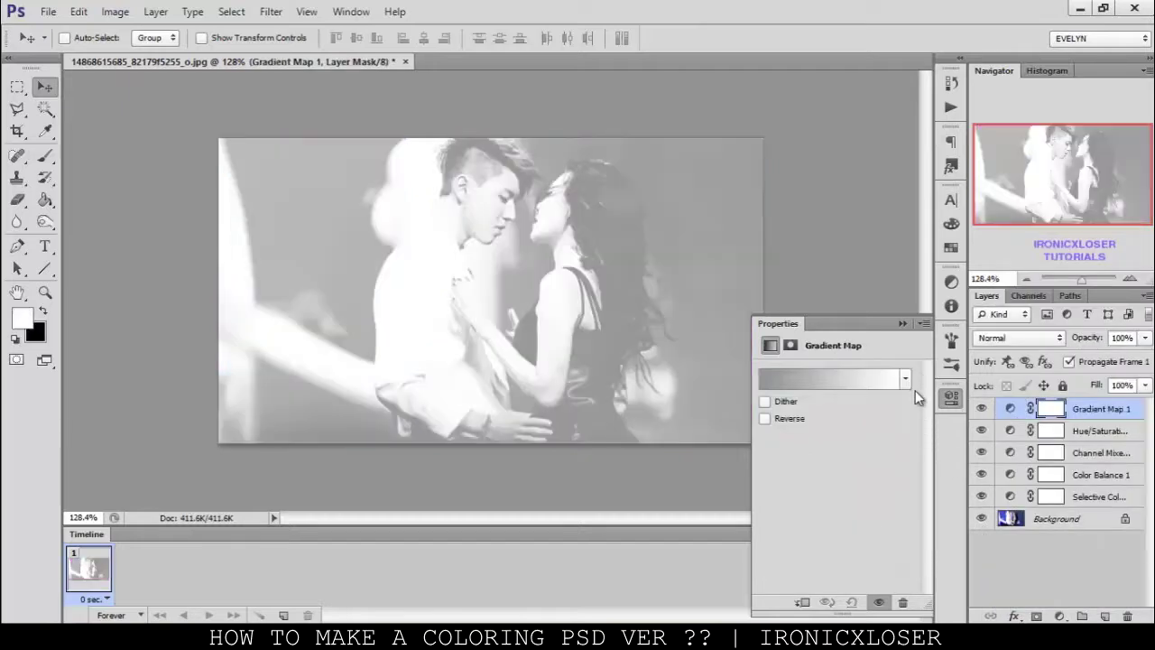
{"action": "left_click", "coordinate": [905, 379]}
{"action": "left_click", "coordinate": [836, 461]}
{"action": "scroll", "coordinate": [848, 456], "scroll_direction": "down", "scroll_amount": 5}
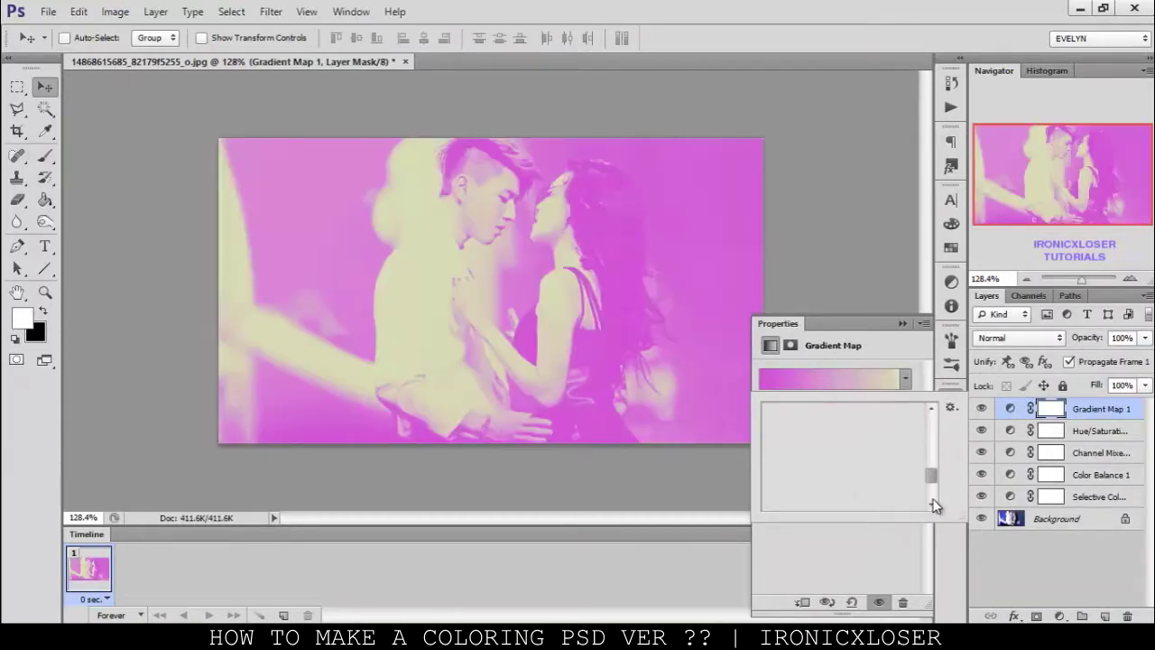
{"action": "left_click", "coordinate": [859, 445]}
{"action": "left_click", "coordinate": [884, 444]}
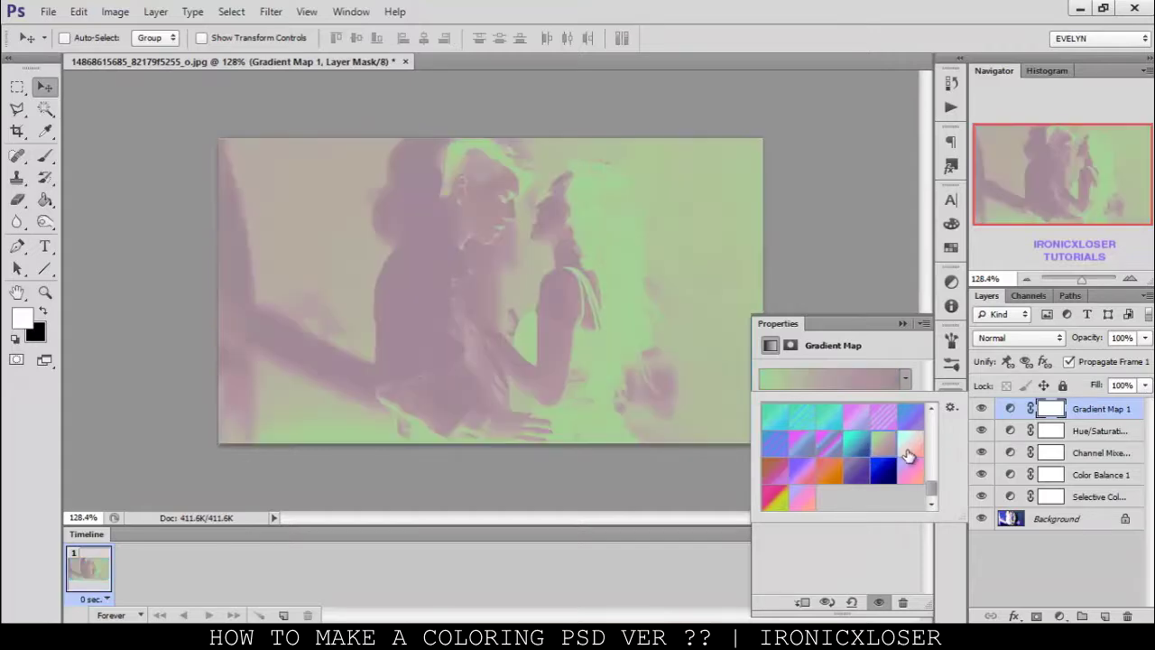
{"action": "left_click", "coordinate": [909, 443]}
Step: Blend the Gradient Map in Soft Light at 40% opacity, then review the earlier layers
{"action": "left_click", "coordinate": [997, 339]}
{"action": "left_click", "coordinate": [991, 54]}
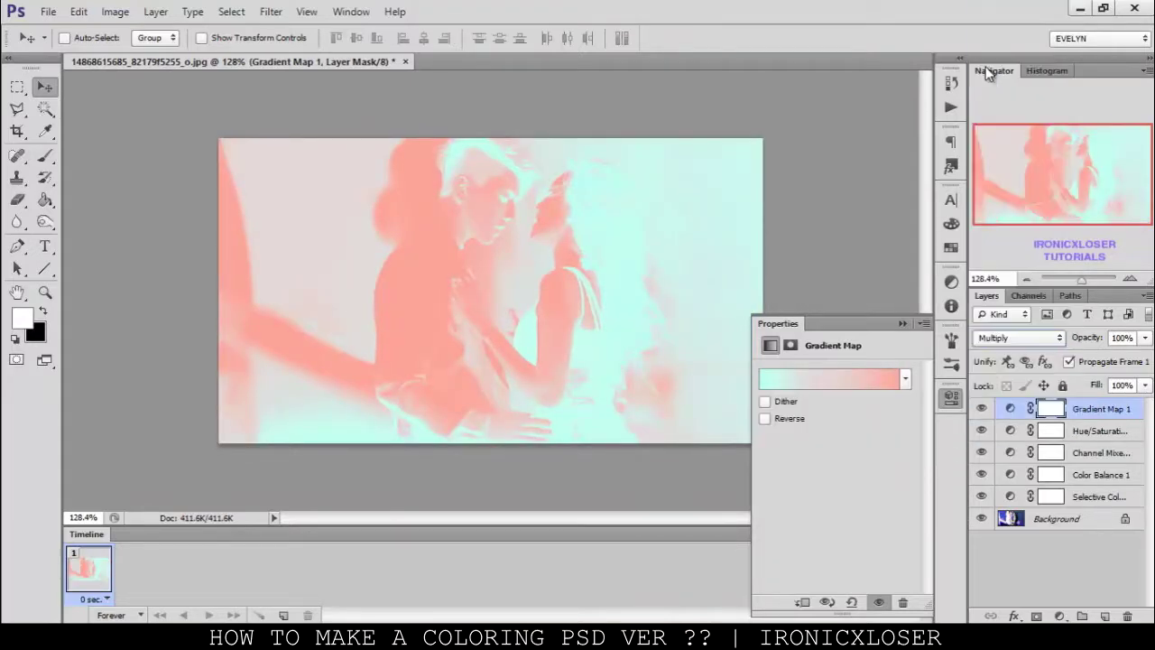
{"action": "key", "text": "shift+plus"}
{"action": "key", "text": "shift+plus"}
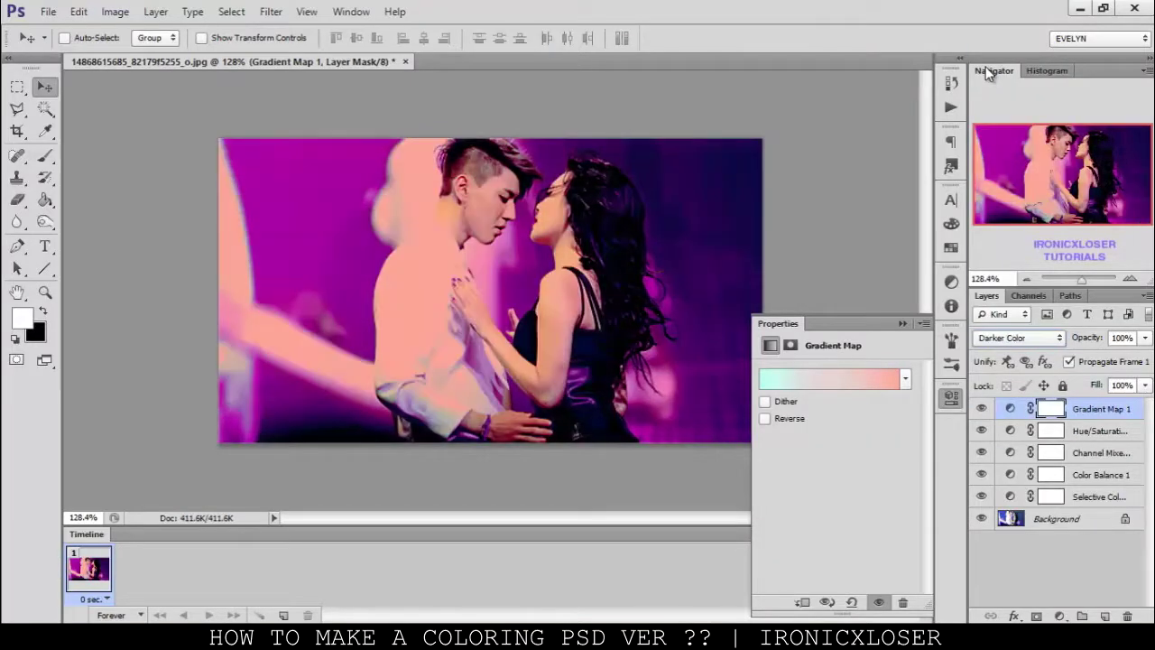
{"action": "key", "text": "shift+plus"}
{"action": "key", "text": "shift+plus"}
{"action": "key", "text": "shift+plus"}
{"action": "key", "text": "shift+plus"}
{"action": "key", "text": "shift+plus"}
{"action": "key", "text": "shift+plus"}
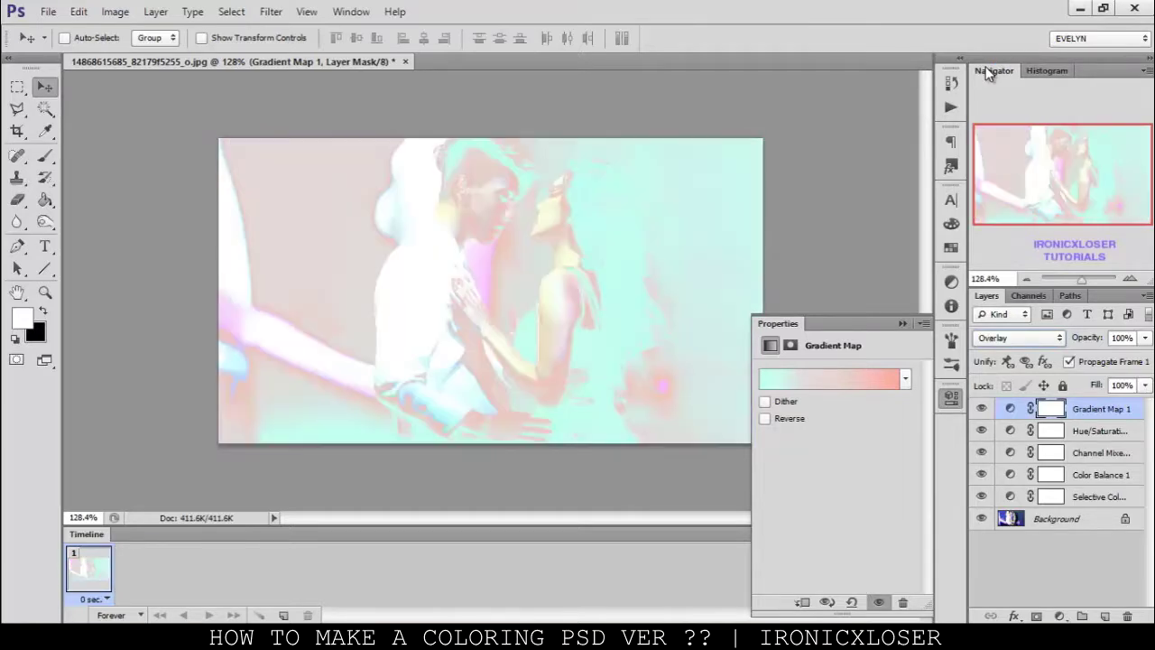
{"action": "key", "text": "shift+plus"}
{"action": "key", "text": "shift+plus"}
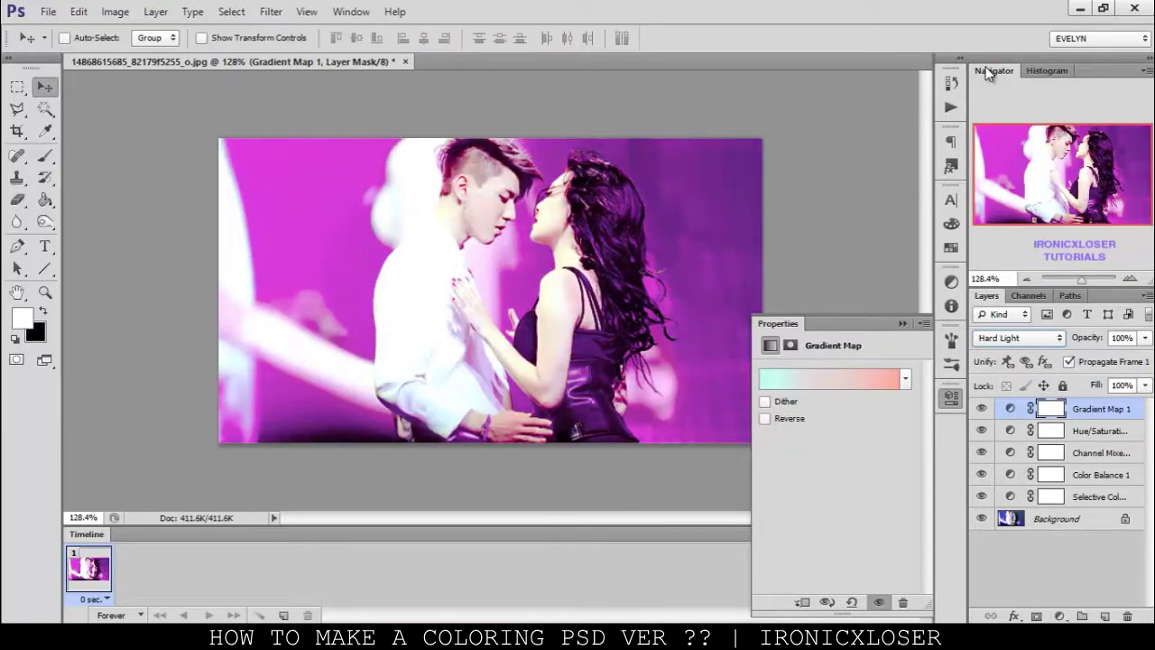
{"action": "key", "text": "shift+minus"}
{"action": "key", "text": "shift+plus"}
{"action": "key", "text": "shift+minus"}
{"action": "left_click", "coordinate": [1143, 338]}
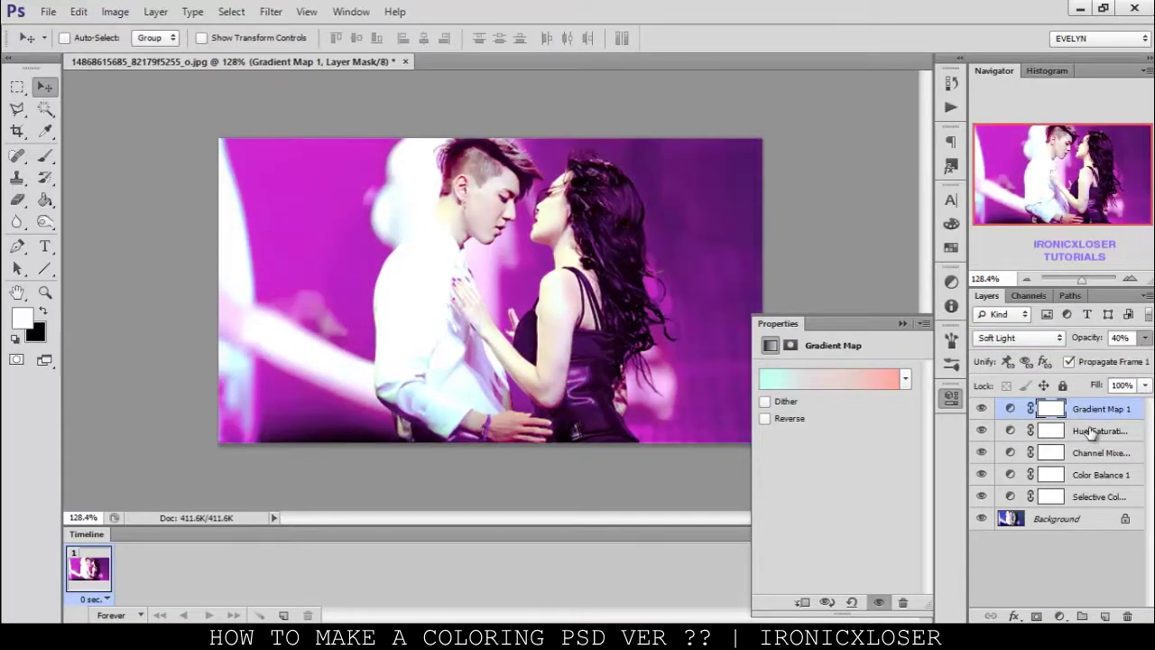
{"action": "left_click", "coordinate": [1087, 432]}
{"action": "left_click", "coordinate": [1097, 452]}
Step: Lower the Selective Color 1 layer's opacity to about 83%, then reselect Gradient Map 1
{"action": "left_click", "coordinate": [1119, 474]}
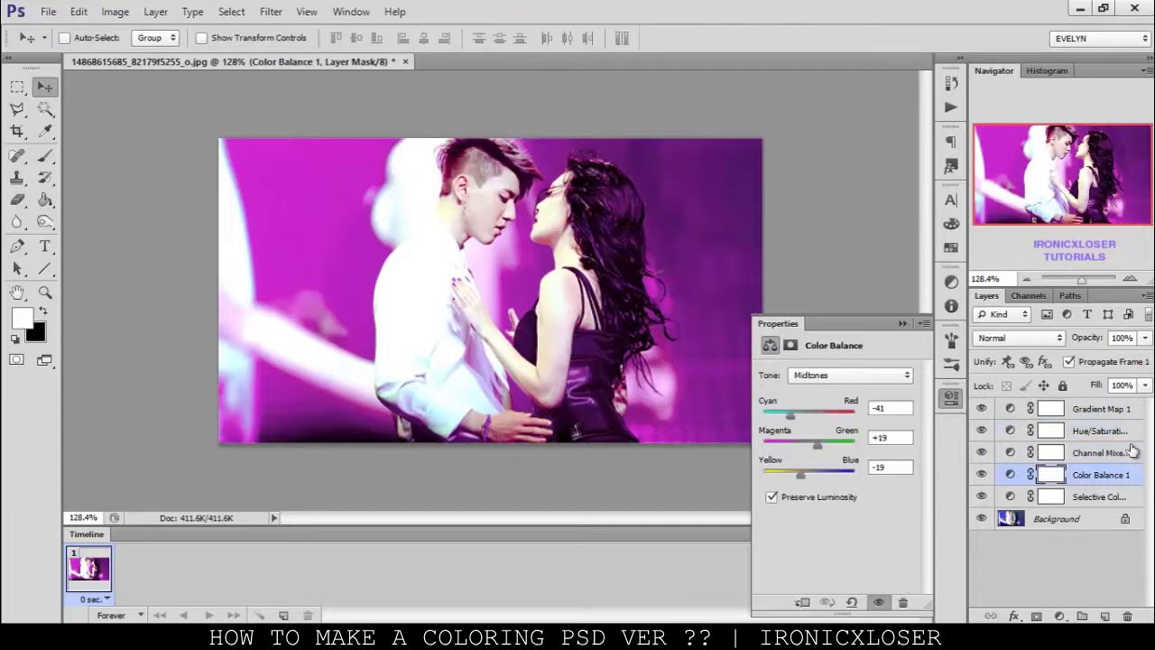
{"action": "left_click", "coordinate": [1121, 496]}
{"action": "left_click", "coordinate": [1144, 337]}
{"action": "left_click_drag", "start_coordinate": [1134, 358], "coordinate": [1117, 361]}
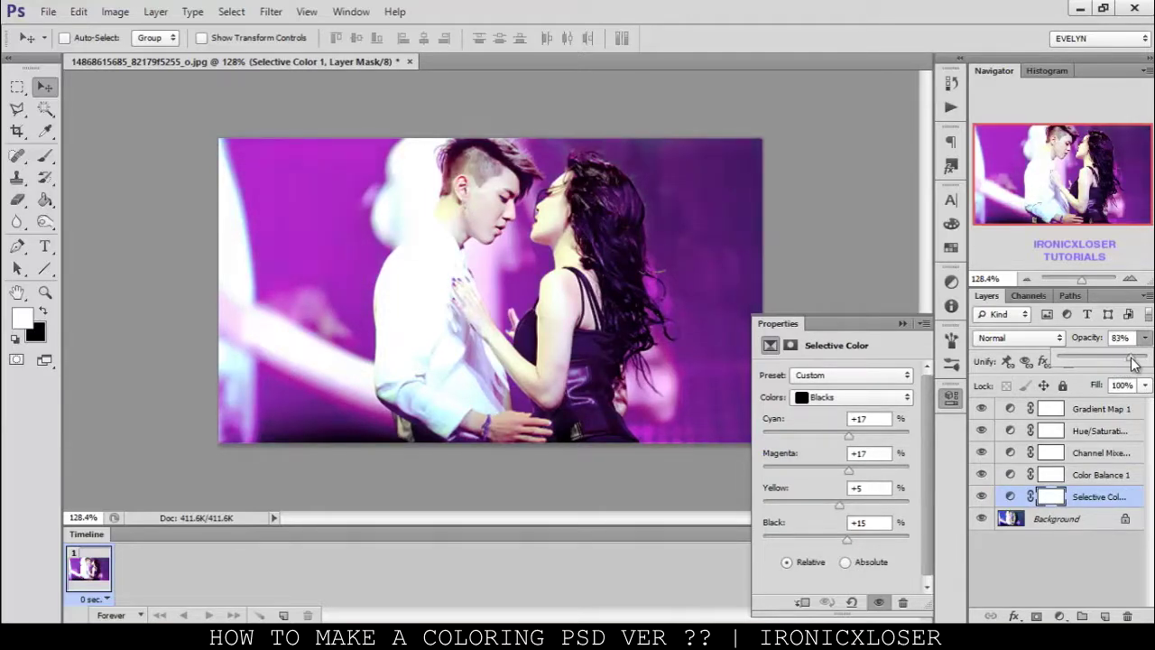
{"action": "left_click_drag", "start_coordinate": [1130, 363], "coordinate": [1130, 361]}
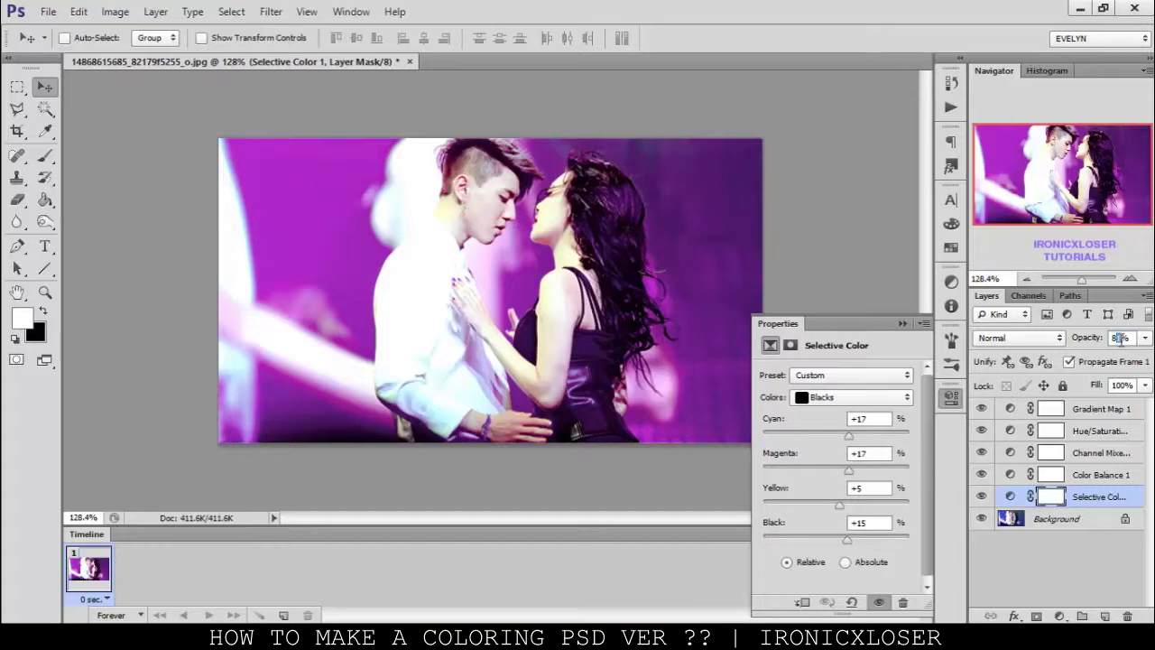
{"action": "left_click", "coordinate": [1066, 407]}
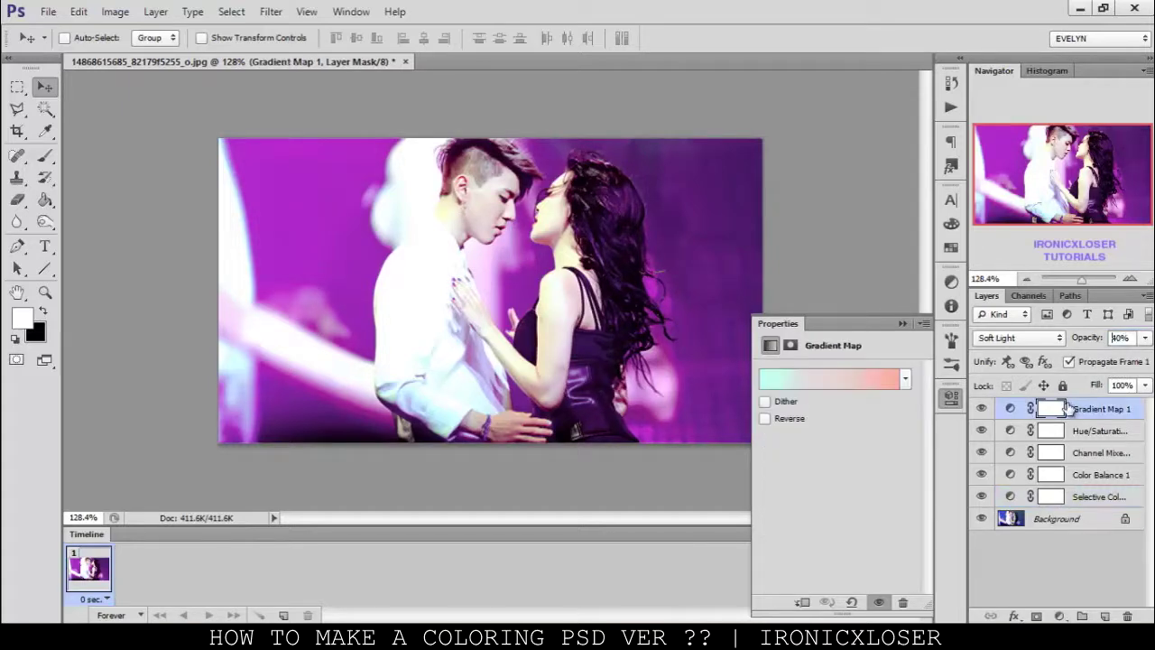
{"action": "left_click", "coordinate": [1059, 616]}
Step: Add a Curves layer, deepening the RGB shadows and lifting the Green midtones
{"action": "left_click", "coordinate": [1044, 361]}
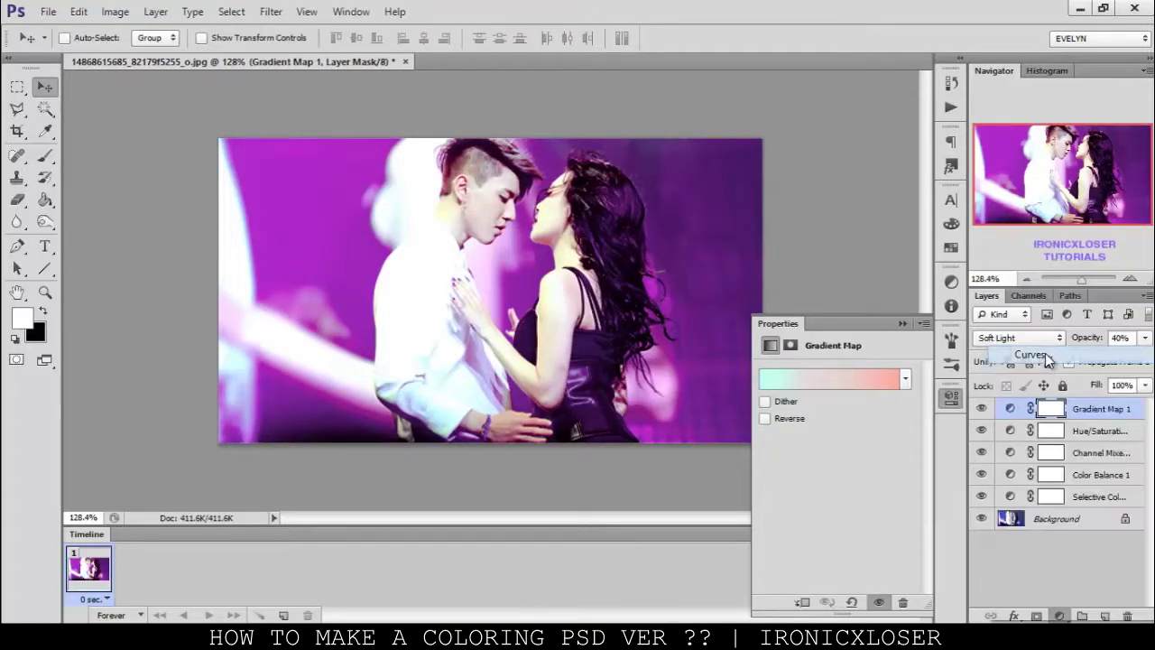
{"action": "left_click_drag", "start_coordinate": [839, 479], "coordinate": [822, 516]}
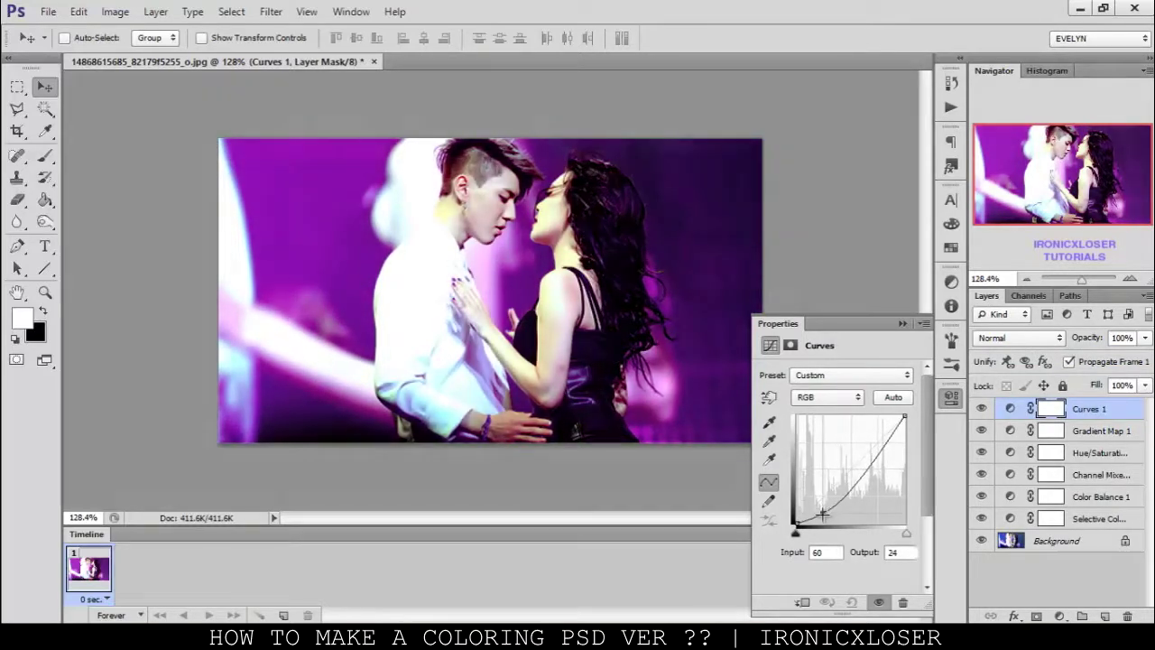
{"action": "left_click", "coordinate": [836, 398]}
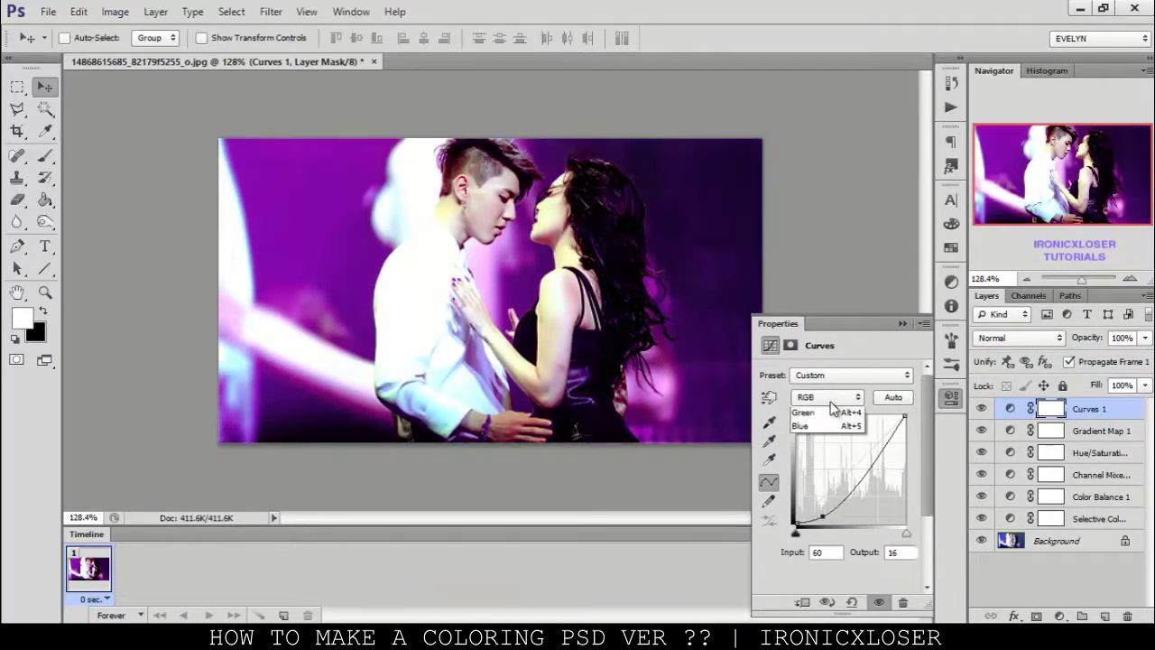
{"action": "left_click", "coordinate": [824, 442]}
{"action": "mouse_move", "coordinate": [846, 482]}
{"action": "left_mouse_down"}
{"action": "mouse_move", "coordinate": [840, 490]}
{"action": "mouse_move", "coordinate": [835, 469]}
{"action": "left_mouse_up"}
Step: Shape the Blue curve and set a Red curve point at Input 76, Output 64
{"action": "left_click", "coordinate": [827, 398]}
{"action": "left_click", "coordinate": [824, 459]}
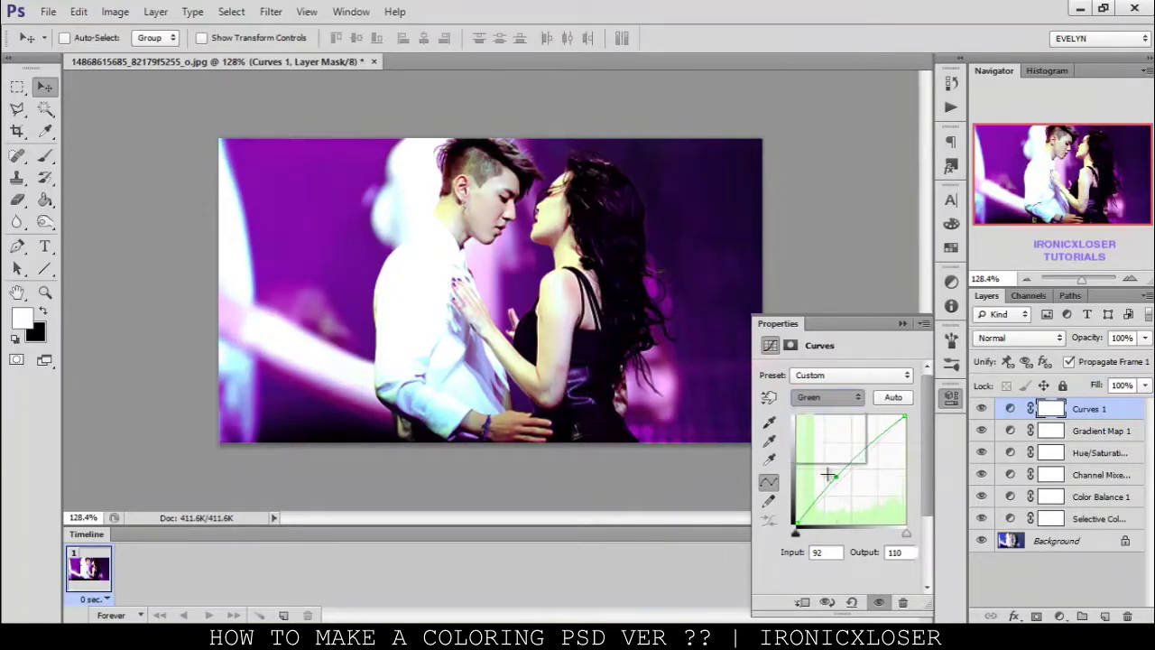
{"action": "left_click_drag", "start_coordinate": [818, 511], "coordinate": [822, 510]}
{"action": "mouse_move", "coordinate": [816, 503]}
{"action": "left_mouse_down"}
{"action": "mouse_move", "coordinate": [809, 488]}
{"action": "mouse_move", "coordinate": [818, 496]}
{"action": "left_mouse_up"}
{"action": "left_click_drag", "start_coordinate": [856, 454], "coordinate": [849, 476]}
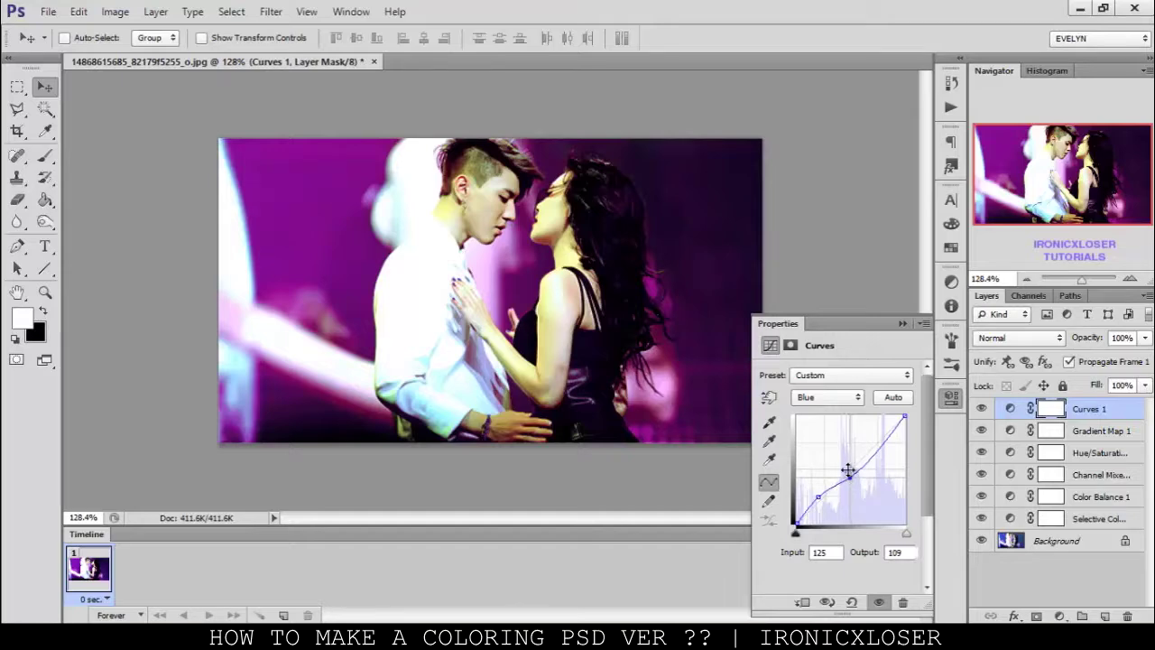
{"action": "left_click", "coordinate": [826, 397]}
{"action": "left_click", "coordinate": [819, 428]}
{"action": "mouse_move", "coordinate": [827, 488]}
{"action": "left_mouse_down"}
{"action": "mouse_move", "coordinate": [828, 476]}
{"action": "mouse_move", "coordinate": [828, 496]}
{"action": "left_mouse_up"}
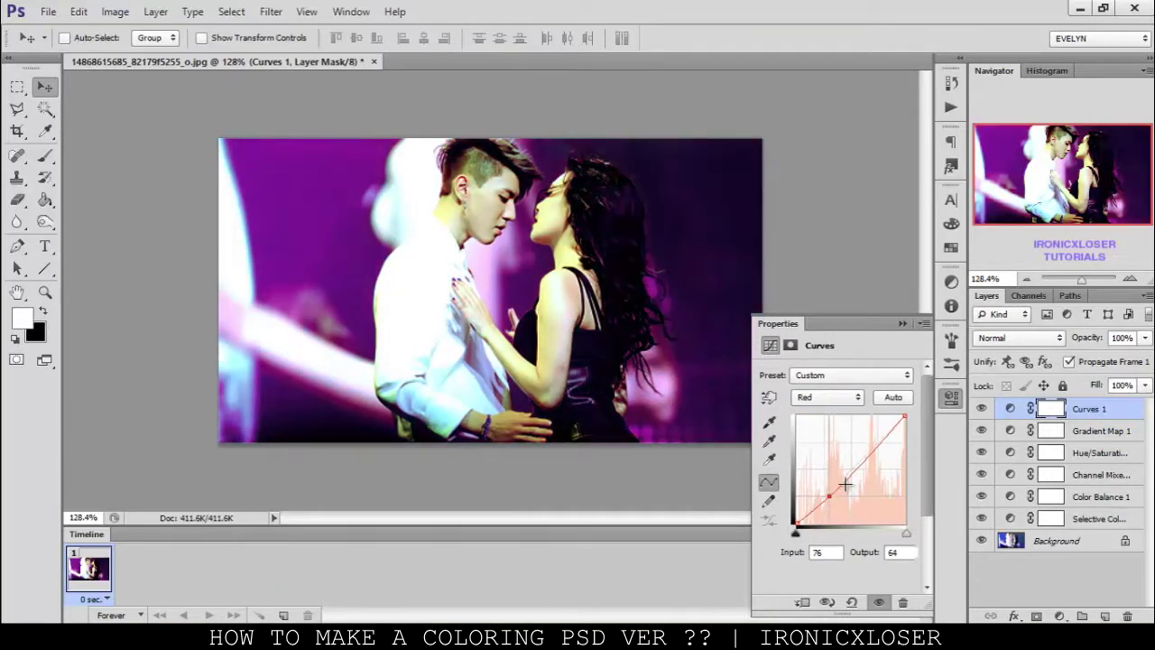
Step: Compare before and after, then set the Curves 1 opacity to 50%
{"action": "left_click", "coordinate": [982, 408]}
{"action": "left_click", "coordinate": [981, 408]}
{"action": "left_click", "coordinate": [1145, 336]}
{"action": "left_click_drag", "start_coordinate": [1143, 358], "coordinate": [1102, 360]}
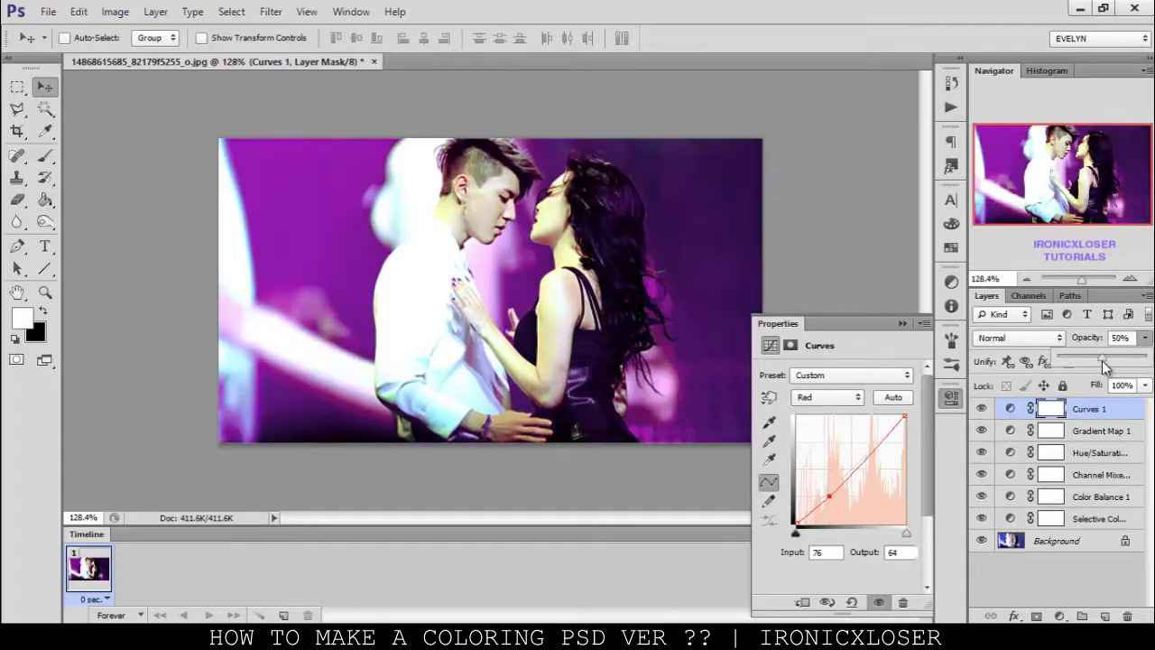
{"action": "left_click", "coordinate": [1057, 615]}
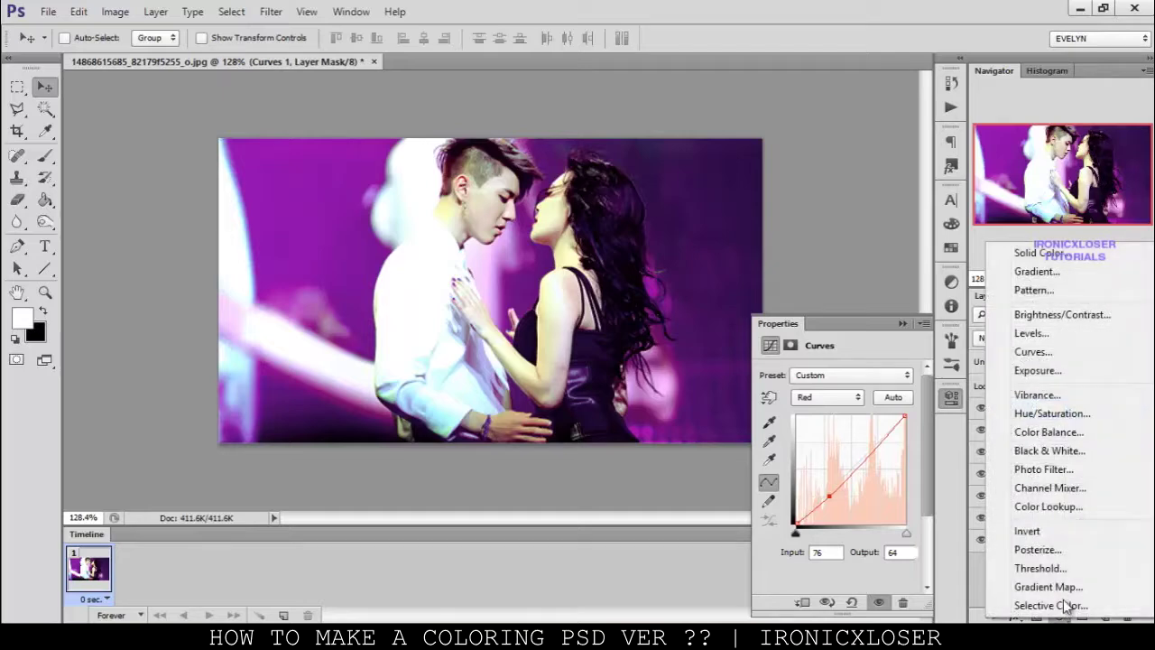
Step: Add a Vibrance layer with Vibrance +31 and Saturation +41
{"action": "left_click", "coordinate": [1038, 395]}
{"action": "left_click_drag", "start_coordinate": [835, 424], "coordinate": [876, 423]}
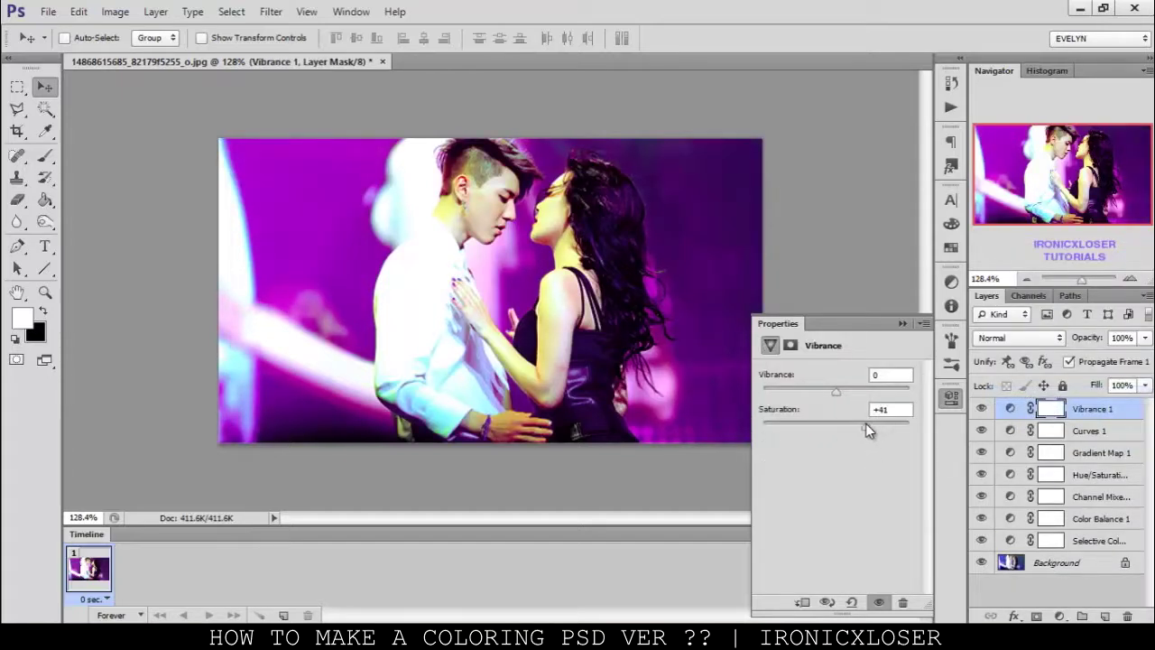
{"action": "left_click_drag", "start_coordinate": [835, 390], "coordinate": [860, 394]}
Step: Add a Photo Filter layer set to Deep Blue at 25% density
{"action": "left_click", "coordinate": [1060, 616]}
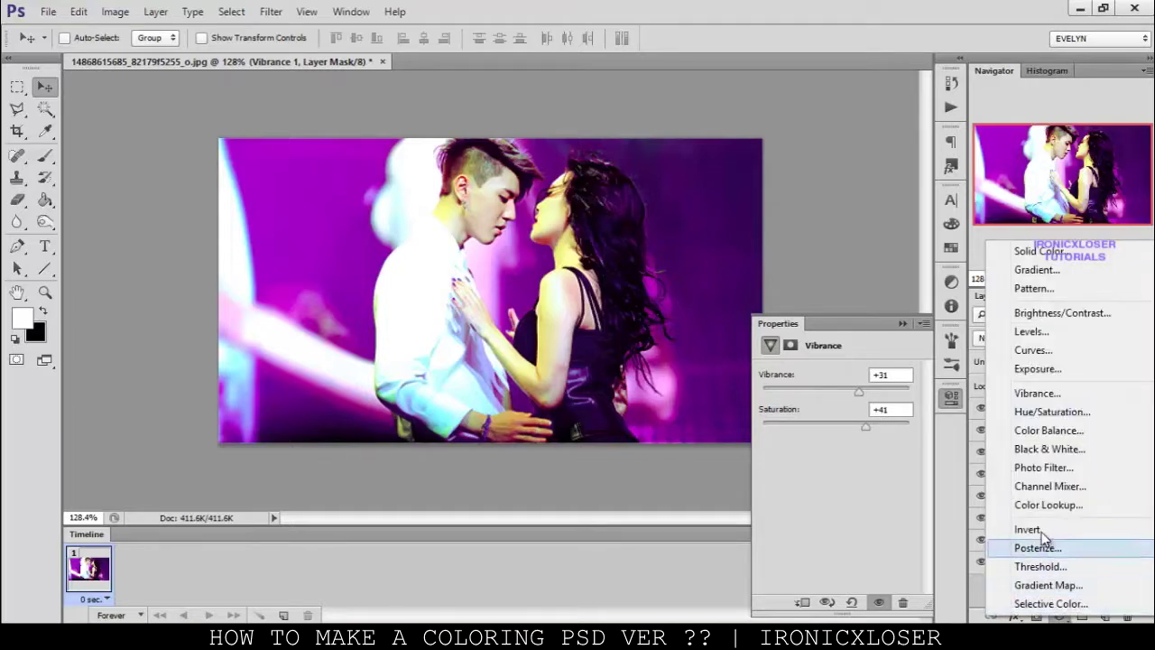
{"action": "left_click", "coordinate": [1043, 467]}
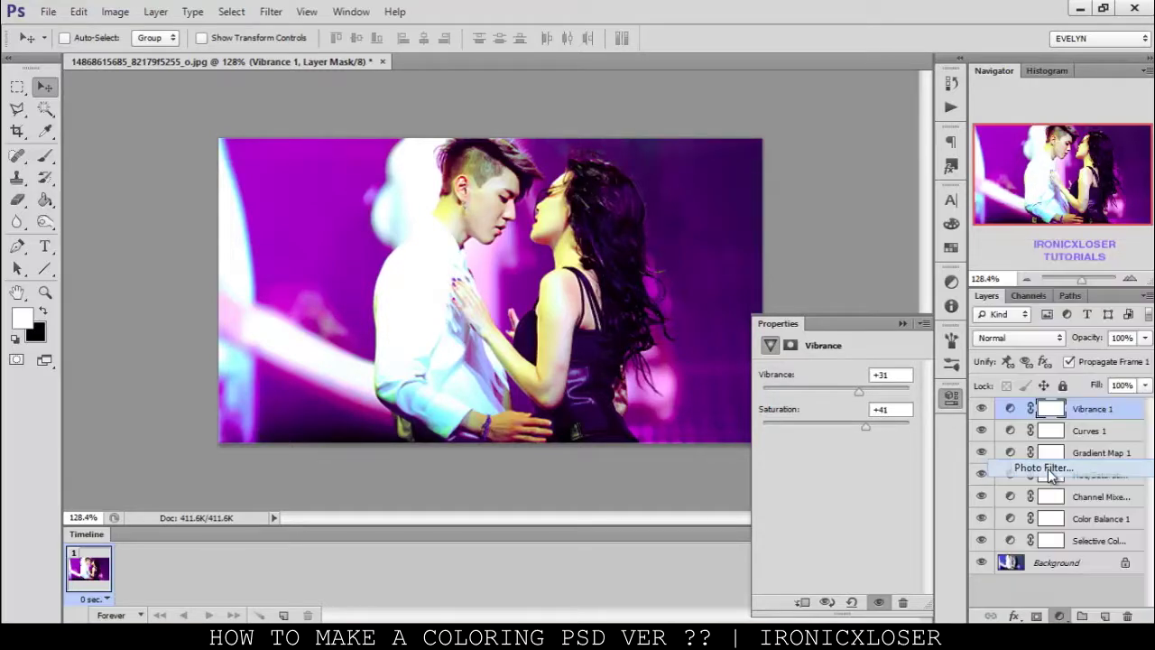
{"action": "left_click", "coordinate": [876, 375]}
{"action": "left_click", "coordinate": [820, 121]}
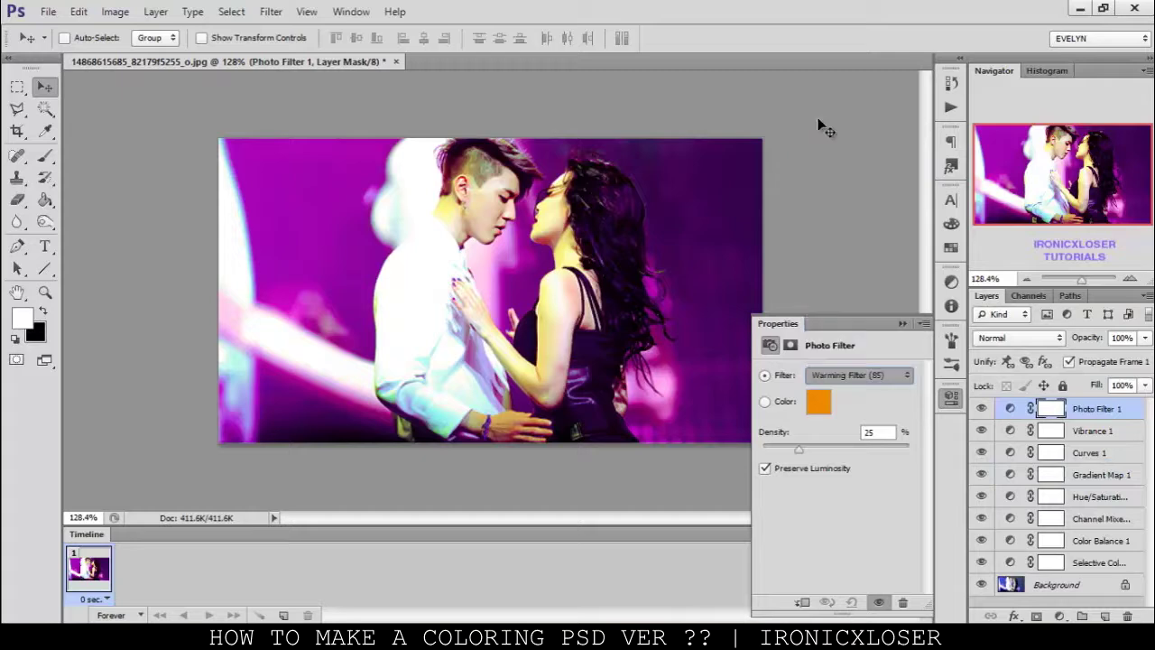
{"action": "key", "text": "Down"}
{"action": "key", "text": "Down"}
{"action": "key", "text": "Down"}
{"action": "key", "text": "Down"}
{"action": "key", "text": "Down"}
{"action": "key", "text": "Down"}
{"action": "key", "text": "Down"}
{"action": "key", "text": "Down"}
{"action": "key", "text": "Down"}
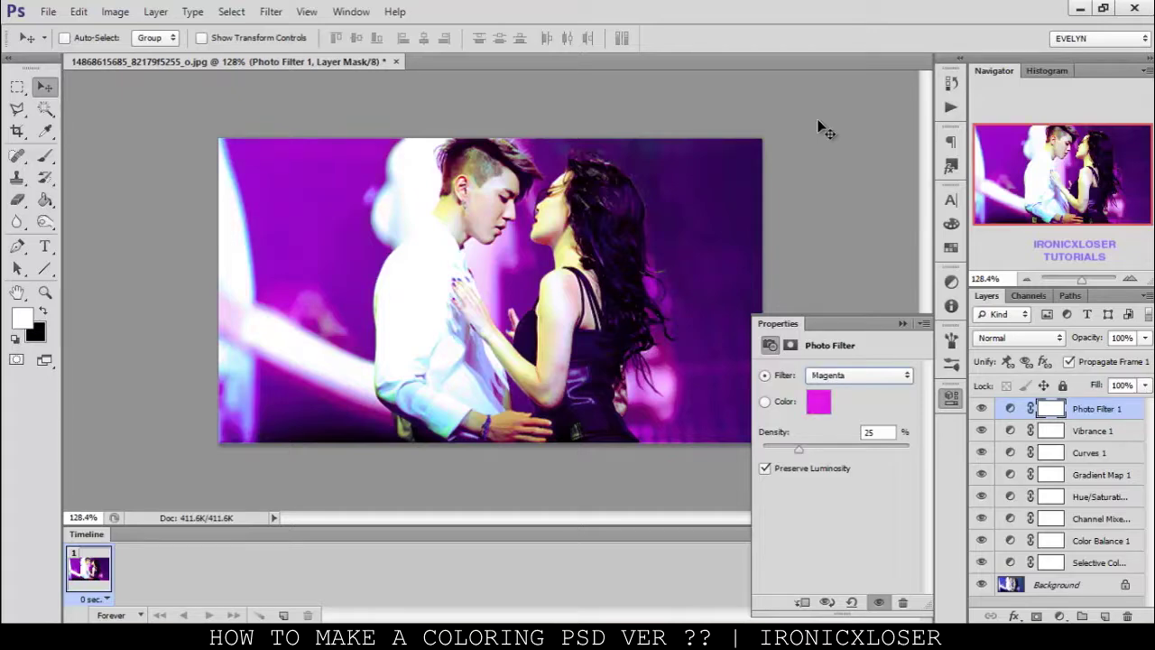
{"action": "key", "text": "Down"}
{"action": "key", "text": "Down"}
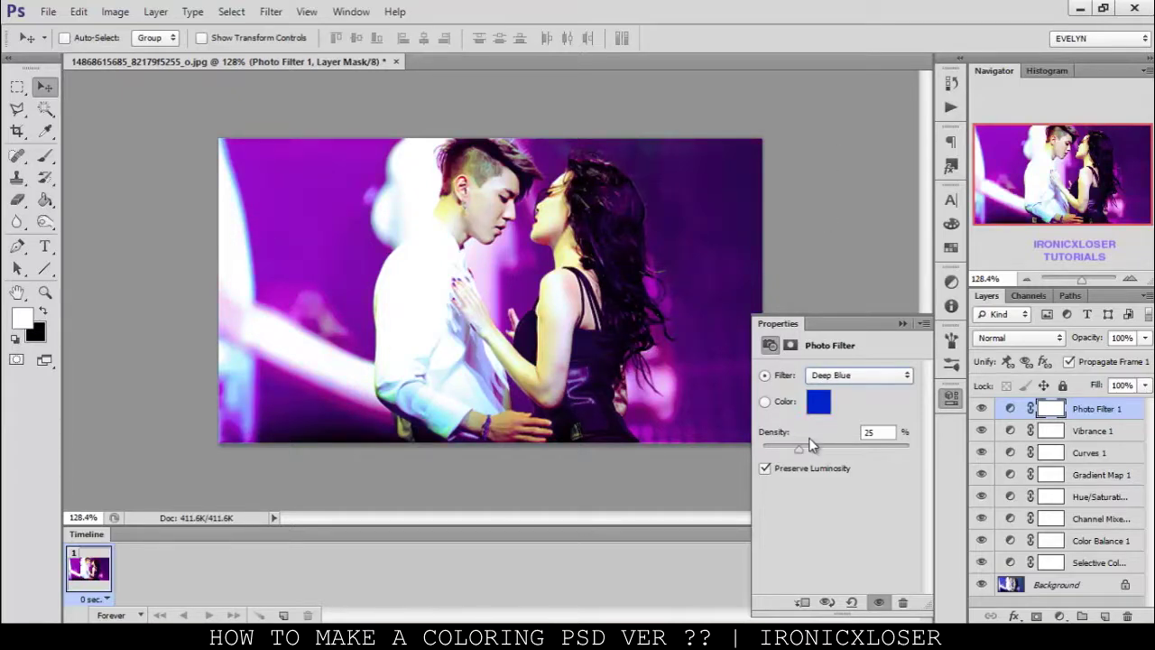
{"action": "left_click_drag", "start_coordinate": [799, 448], "coordinate": [848, 451]}
Step: Add a Gradient Fill layer using the black-to-white gradient preset
{"action": "left_click", "coordinate": [1059, 616]}
{"action": "left_click", "coordinate": [1037, 269]}
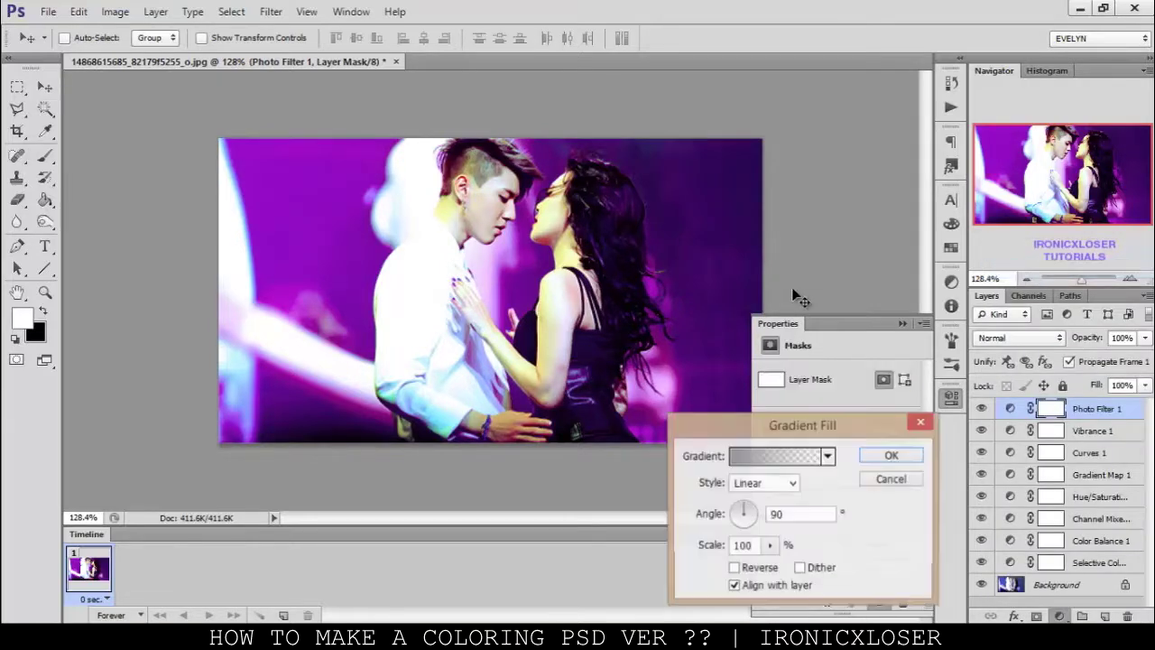
{"action": "left_click", "coordinate": [828, 457]}
{"action": "scroll", "coordinate": [754, 501], "scroll_direction": "up", "scroll_amount": 10}
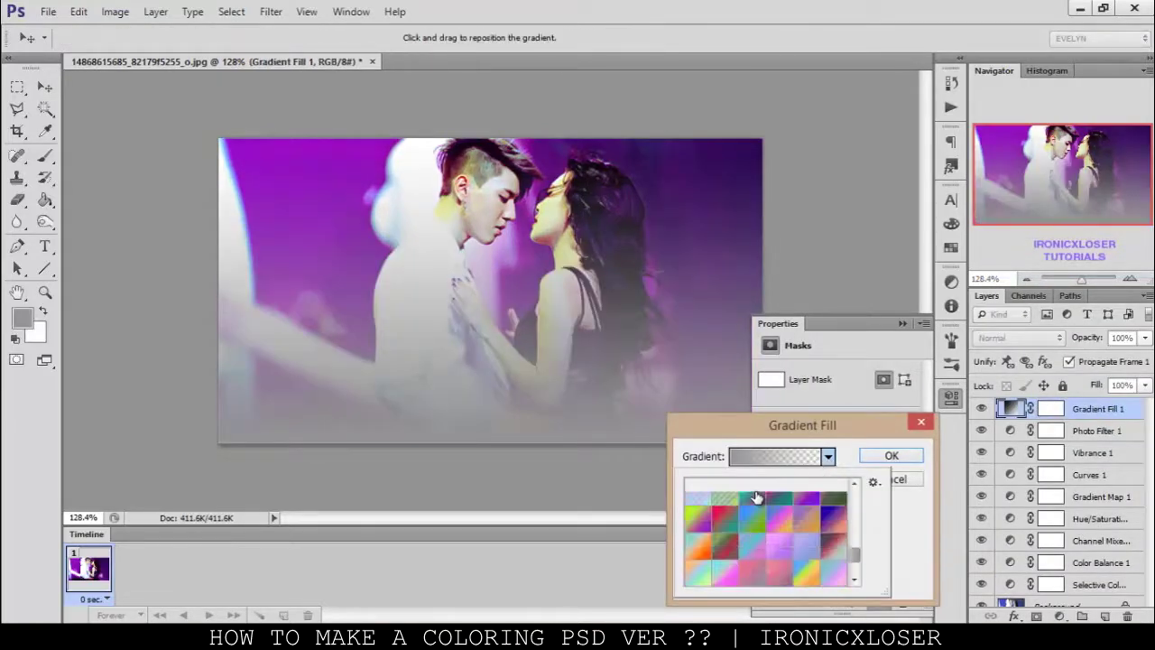
{"action": "scroll", "coordinate": [748, 490], "scroll_direction": "up", "scroll_amount": 3}
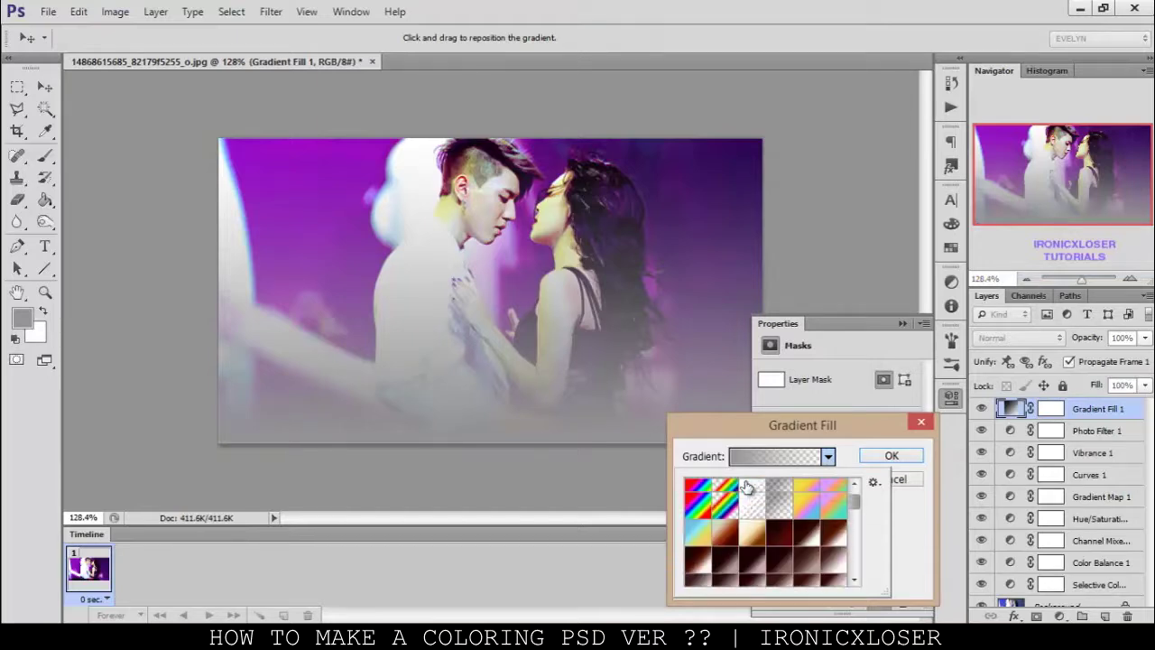
{"action": "left_click", "coordinate": [753, 491]}
{"action": "left_click", "coordinate": [907, 460]}
{"action": "left_click", "coordinate": [905, 457]}
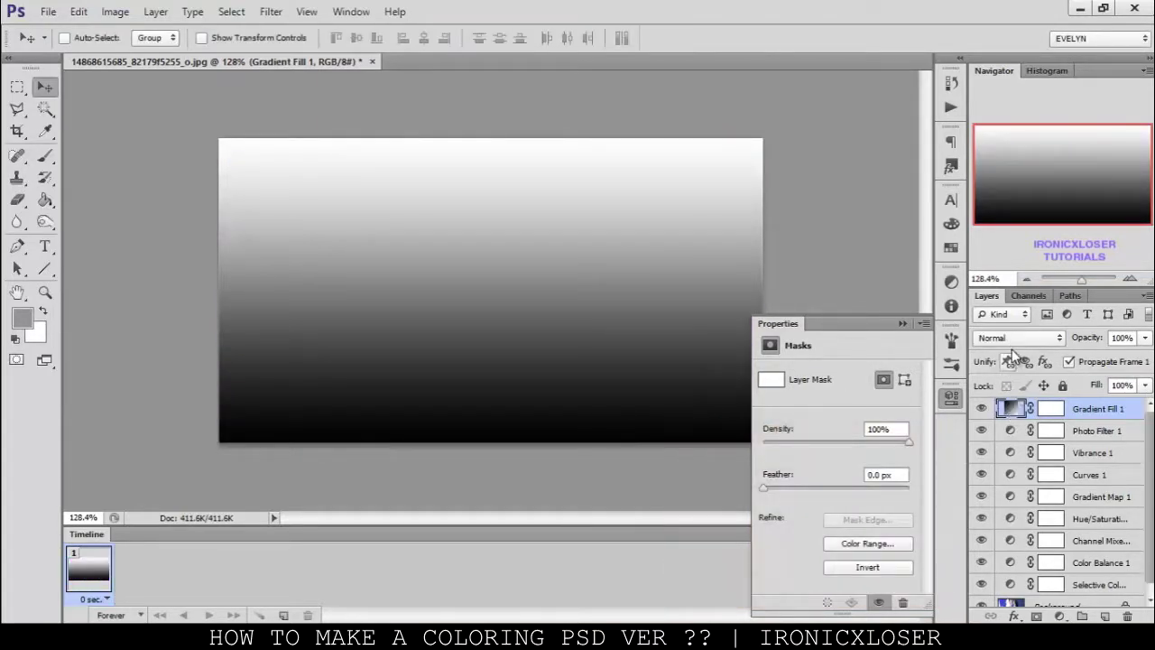
Step: Blend the Gradient Fill layer in Soft Light at 48% opacity
{"action": "left_click", "coordinate": [1018, 338]}
{"action": "left_click", "coordinate": [1000, 229]}
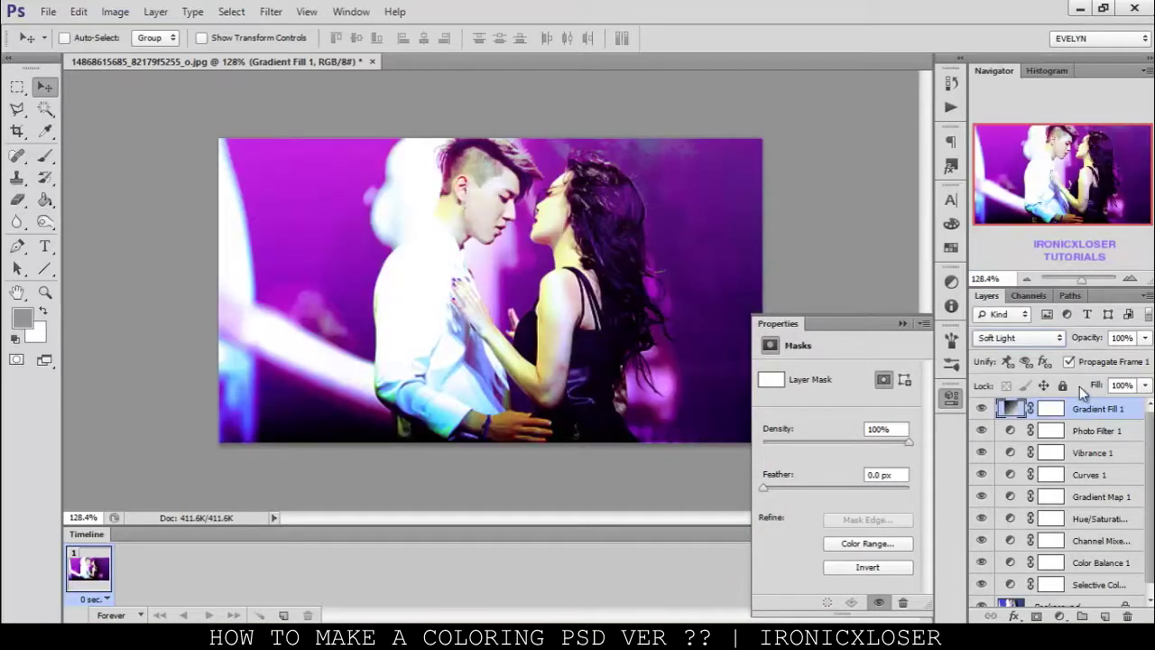
{"action": "left_click", "coordinate": [1144, 337]}
{"action": "left_click_drag", "start_coordinate": [1104, 359], "coordinate": [1100, 359]}
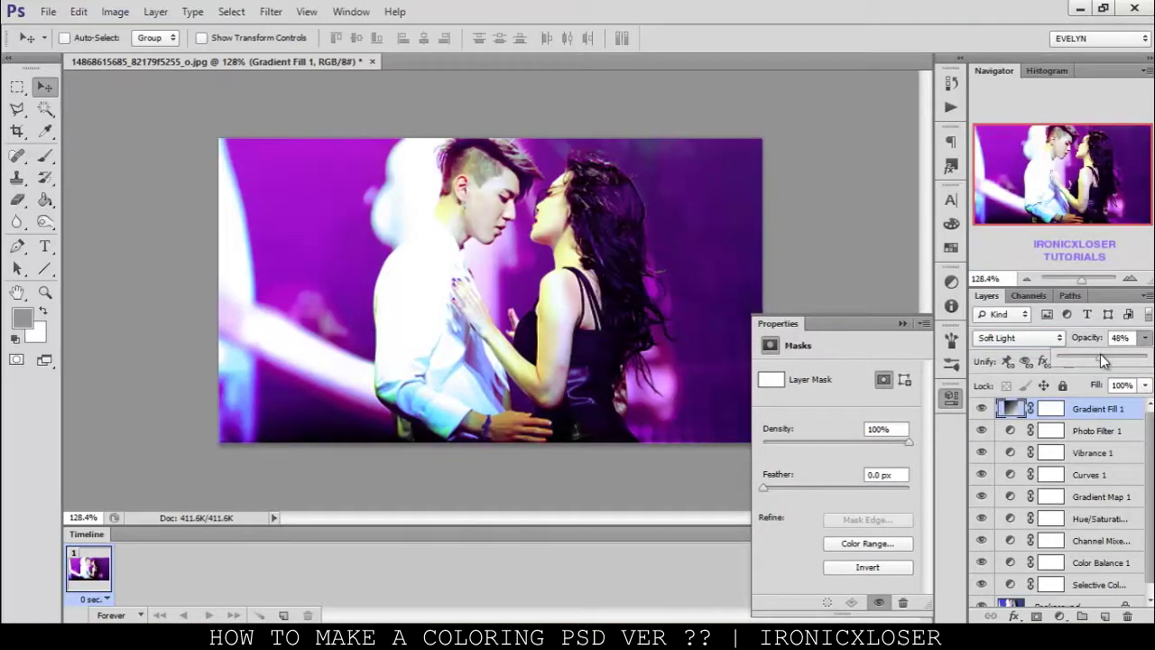
{"action": "left_click", "coordinate": [1059, 617]}
Step: Add a second Hue/Saturation layer, dismiss the invalid-entry warning, and set Magentas to Hue -10, Saturation -12
{"action": "left_click", "coordinate": [1024, 413]}
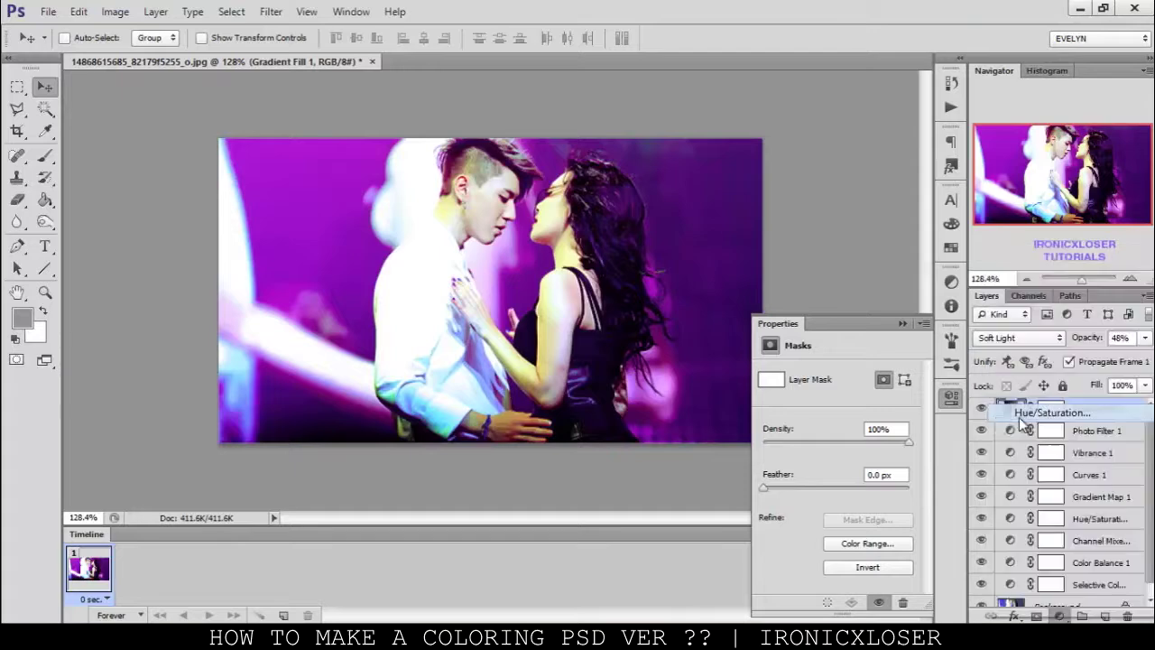
{"action": "mouse_move", "coordinate": [844, 443]}
{"action": "left_mouse_down"}
{"action": "mouse_move", "coordinate": [798, 426]}
{"action": "mouse_move", "coordinate": [825, 433]}
{"action": "left_mouse_up"}
{"action": "key", "text": "BackSpace"}
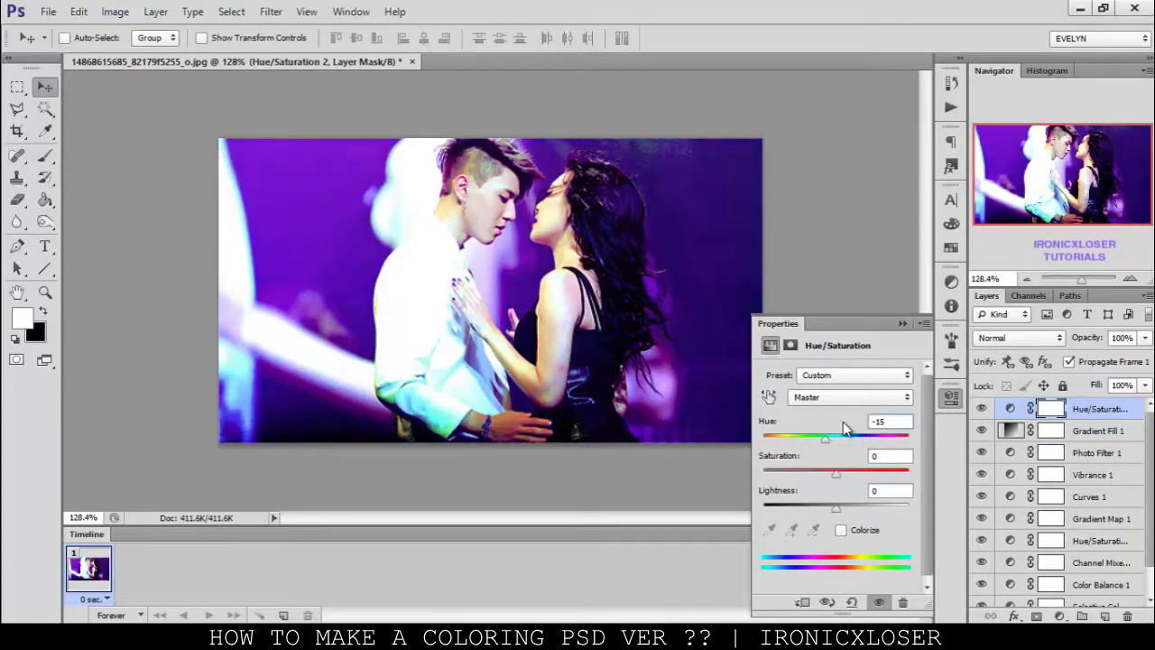
{"action": "left_click", "coordinate": [821, 396]}
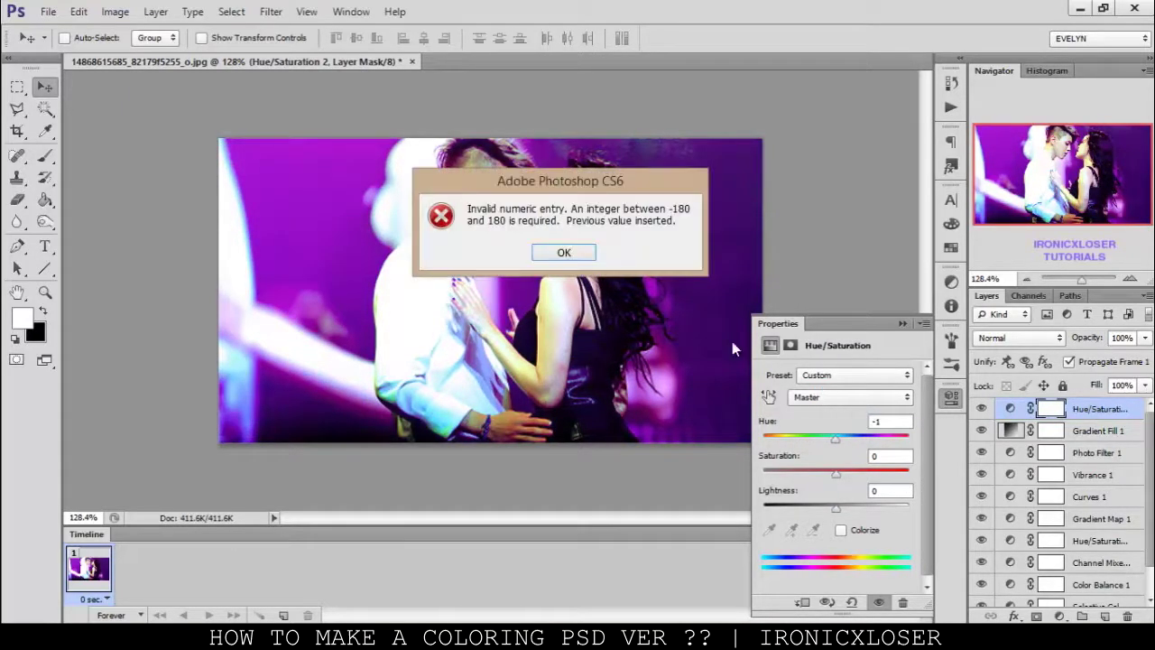
{"action": "left_click", "coordinate": [560, 252]}
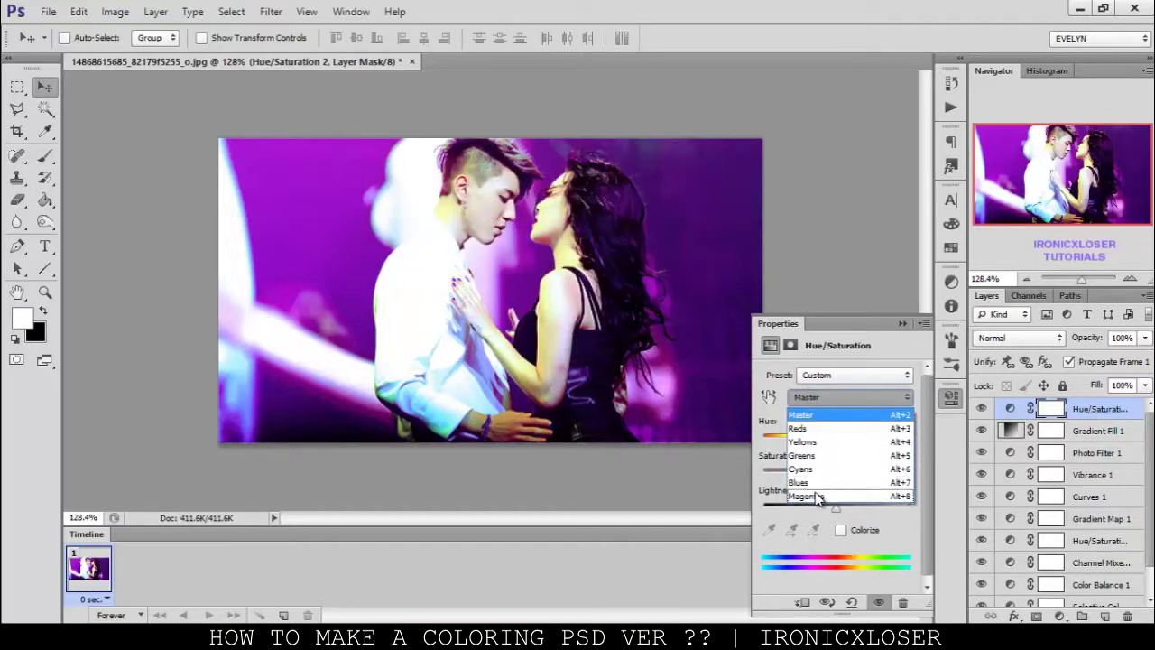
{"action": "left_click", "coordinate": [810, 498]}
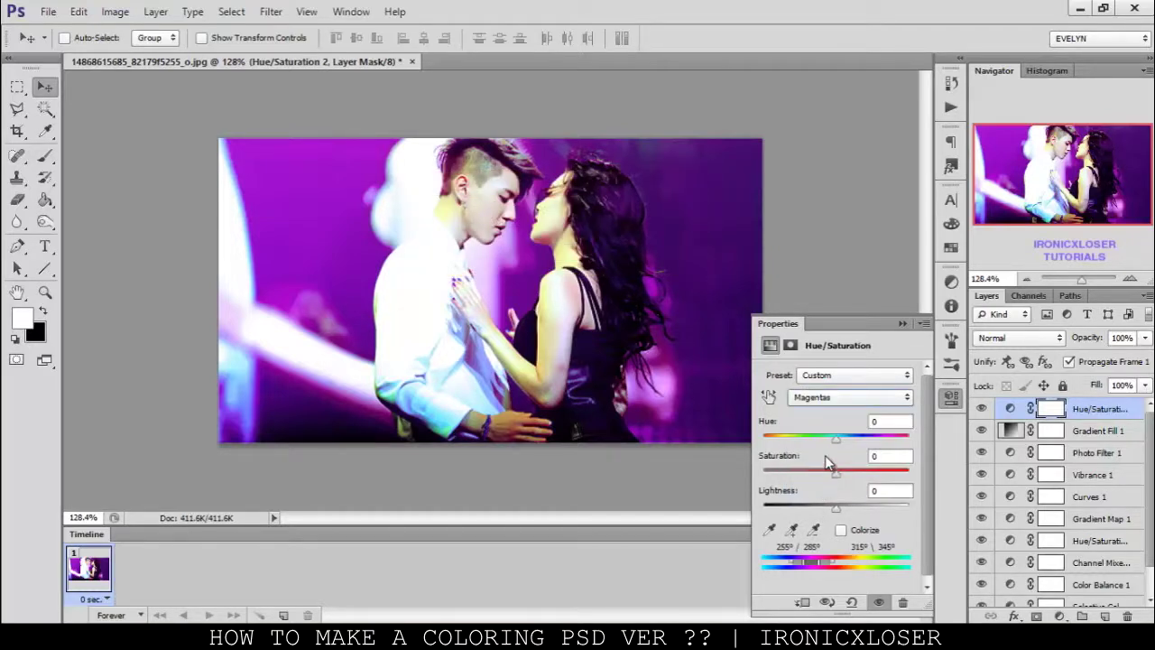
{"action": "left_click_drag", "start_coordinate": [839, 440], "coordinate": [837, 471]}
{"action": "left_click", "coordinate": [1059, 616]}
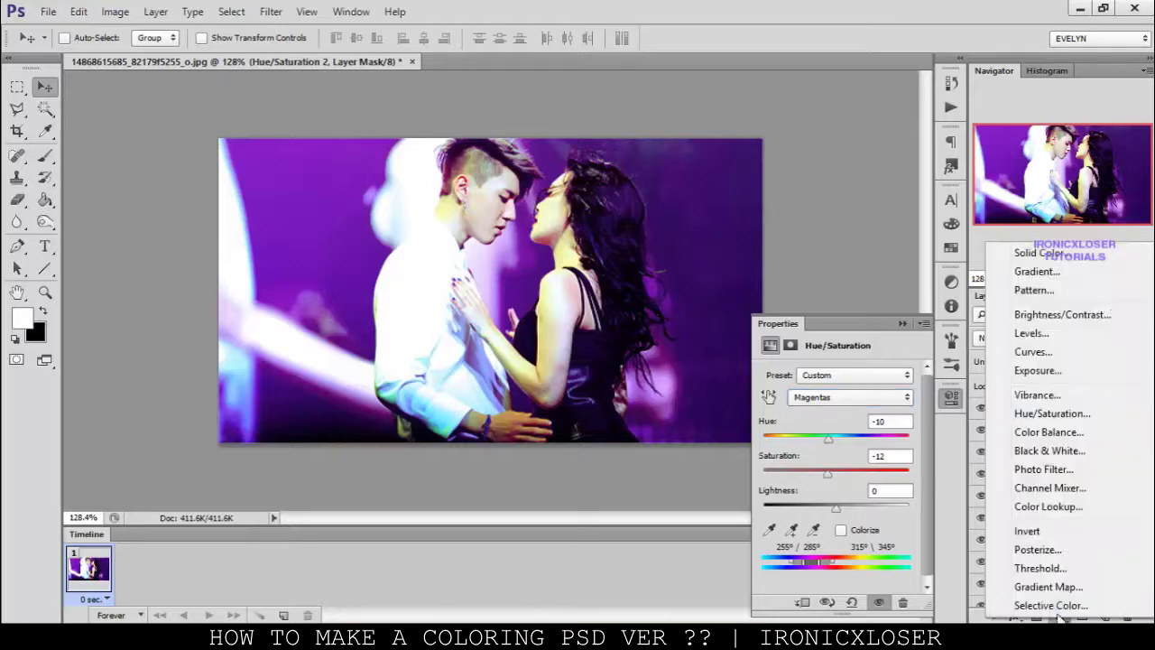
Step: Add a Selective Color layer with Blues at Cyan -26, Magenta +63, Yellow -8, Black -9
{"action": "left_click", "coordinate": [996, 602]}
{"action": "left_click_drag", "start_coordinate": [833, 434], "coordinate": [858, 437]}
{"action": "left_click", "coordinate": [844, 397]}
{"action": "left_click", "coordinate": [831, 479]}
{"action": "left_click", "coordinate": [839, 397]}
{"action": "left_click", "coordinate": [828, 459]}
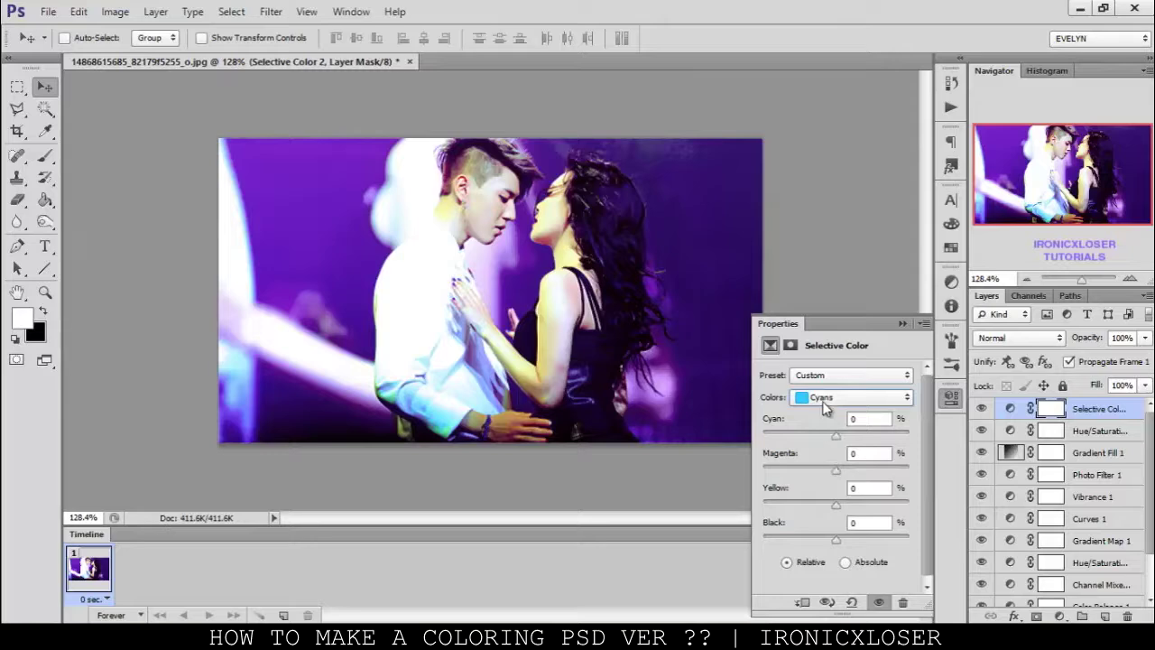
{"action": "left_click", "coordinate": [825, 408]}
{"action": "left_click", "coordinate": [827, 466]}
{"action": "left_click_drag", "start_coordinate": [827, 463], "coordinate": [886, 457]}
{"action": "mouse_move", "coordinate": [799, 436]}
{"action": "left_mouse_down"}
{"action": "mouse_move", "coordinate": [767, 430]}
{"action": "mouse_move", "coordinate": [785, 436]}
{"action": "left_mouse_up"}
{"action": "left_click_drag", "start_coordinate": [836, 542], "coordinate": [824, 502]}
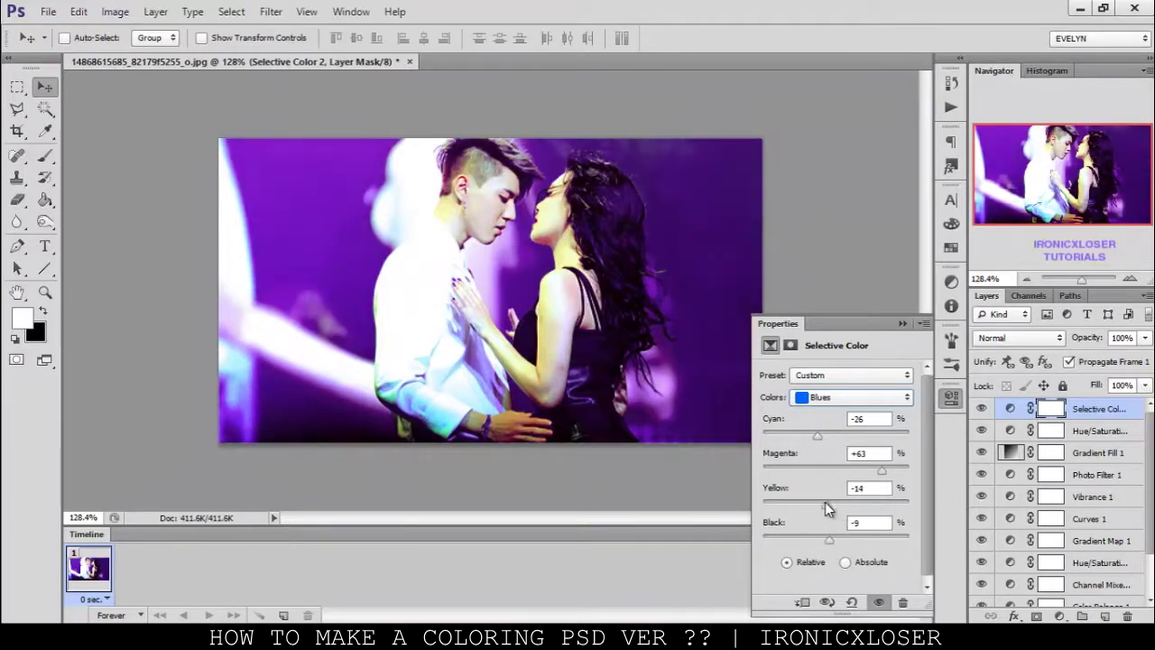
Step: Select all the adjustment layers and group them into Group 1 with Ctrl+G
{"action": "left_click", "coordinate": [1010, 409]}
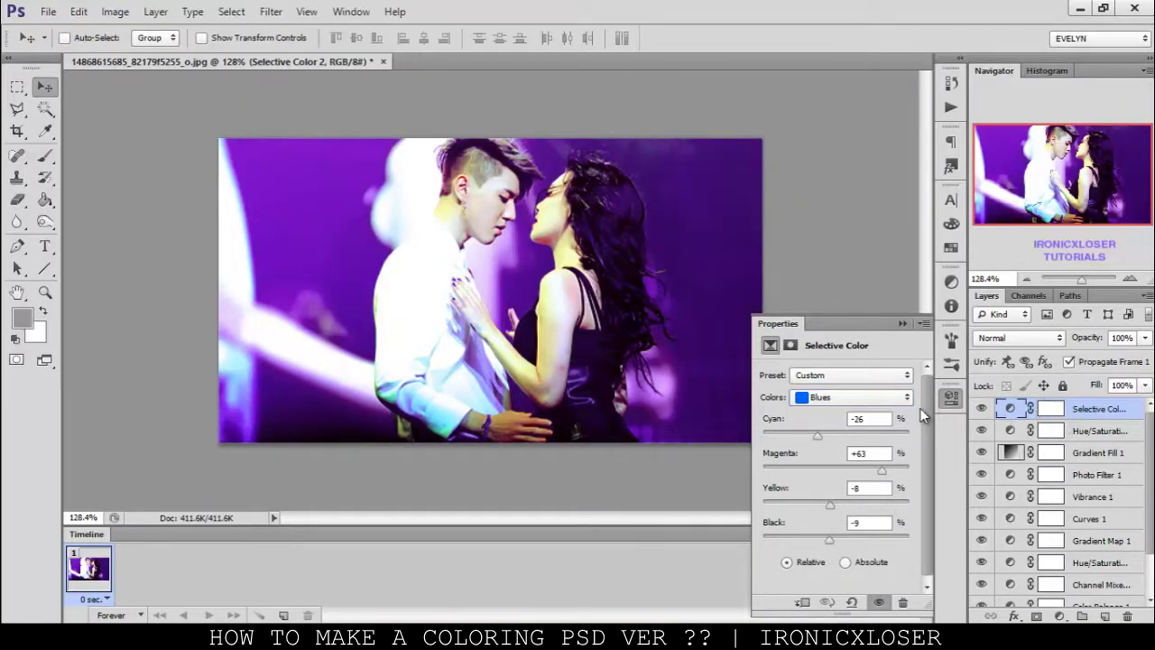
{"action": "left_click", "coordinate": [953, 399]}
{"action": "scroll", "coordinate": [1113, 581], "scroll_direction": "down", "scroll_amount": 2}
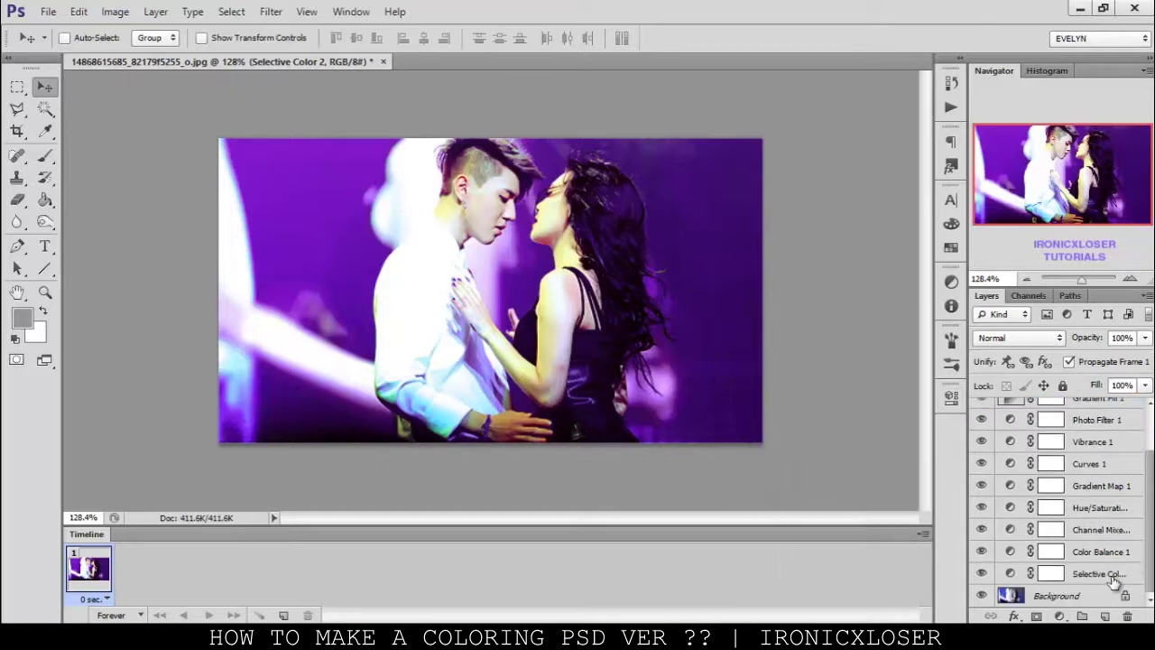
{"action": "left_click", "coordinate": [1113, 573], "text": "shift"}
{"action": "key", "text": "ctrl+g"}
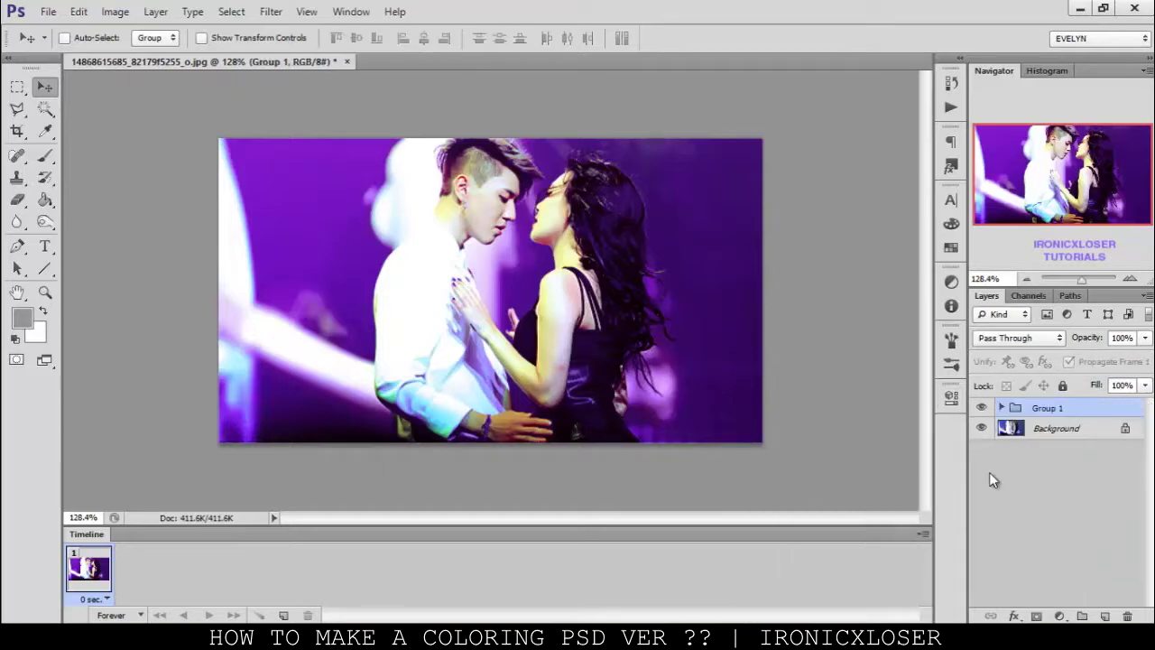
Step: Toggle Group 1 to compare with the original, then switch to the GOT7 photo folder
{"action": "left_click", "coordinate": [982, 408]}
{"action": "left_click", "coordinate": [981, 408]}
{"action": "left_click", "coordinate": [981, 407]}
{"action": "left_click", "coordinate": [982, 408]}
{"action": "key", "text": "alt+Tab"}
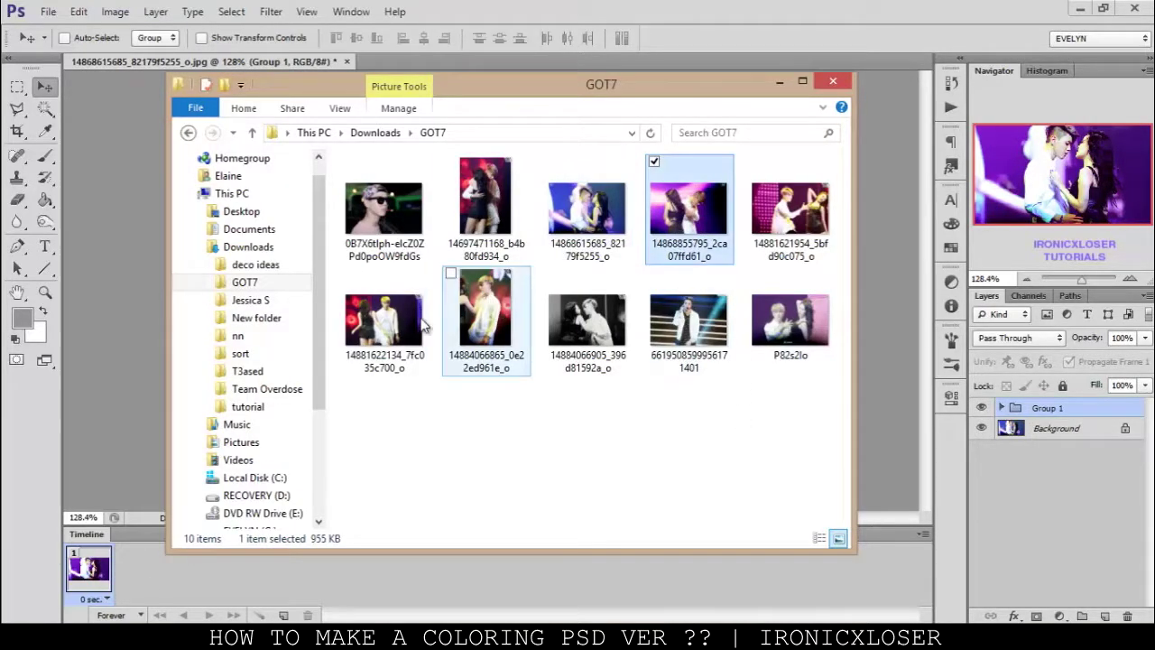
{"action": "left_click", "coordinate": [386, 320]}
{"action": "left_click_drag", "start_coordinate": [478, 185], "coordinate": [905, 57]}
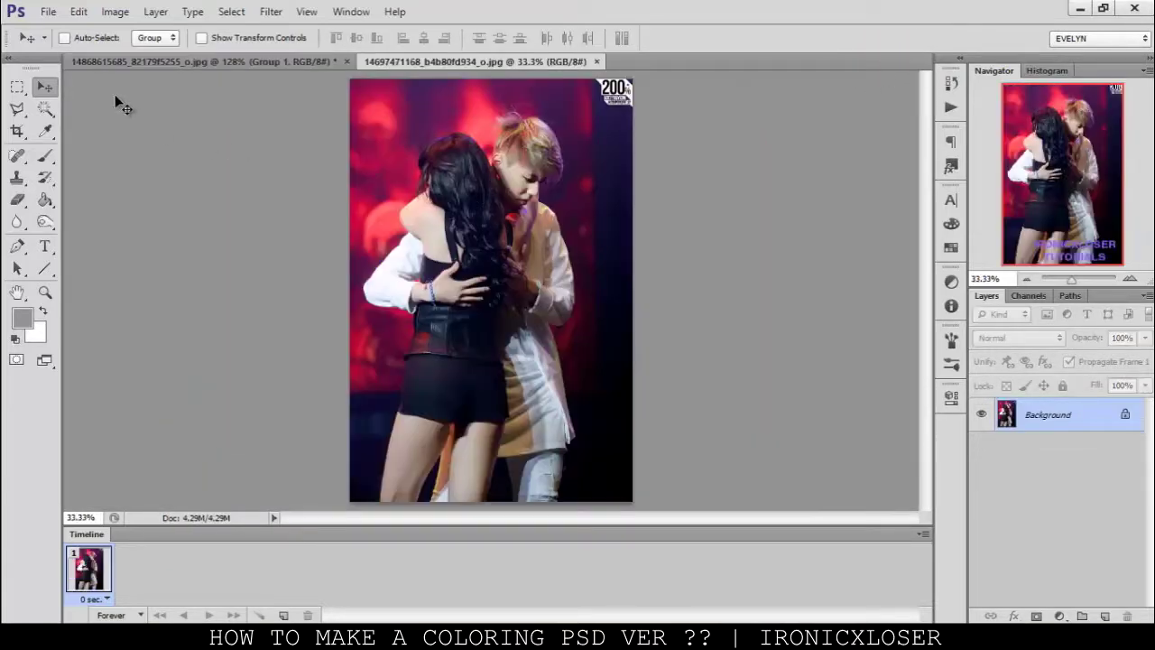
{"action": "left_click", "coordinate": [124, 59]}
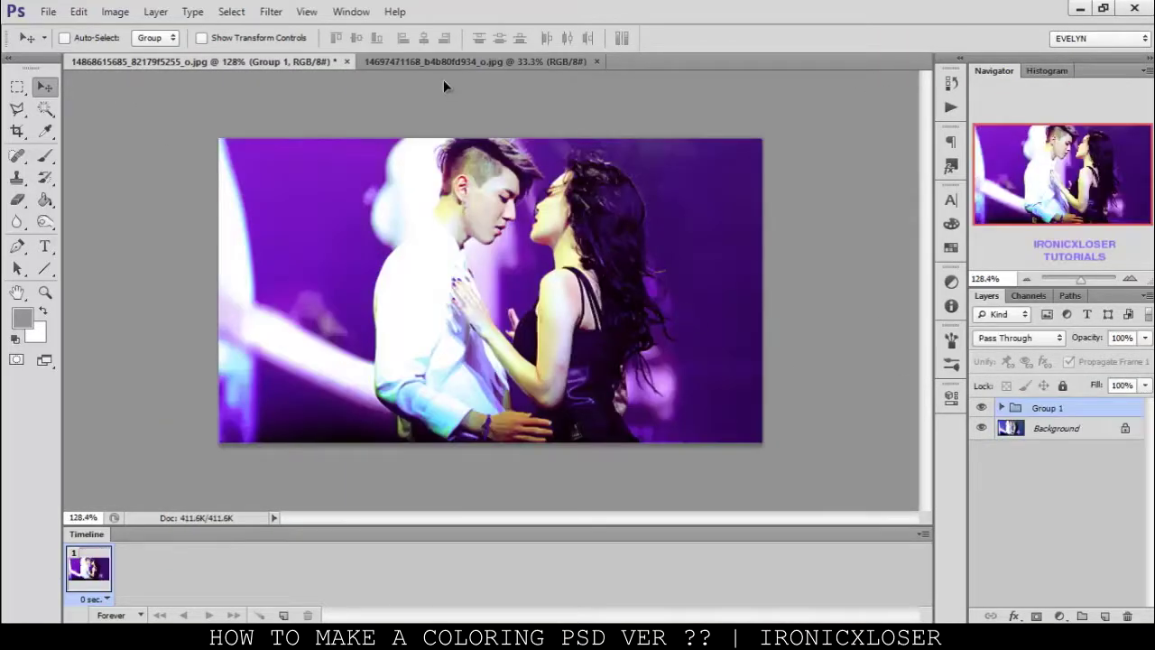
{"action": "left_click_drag", "start_coordinate": [448, 65], "coordinate": [485, 199]}
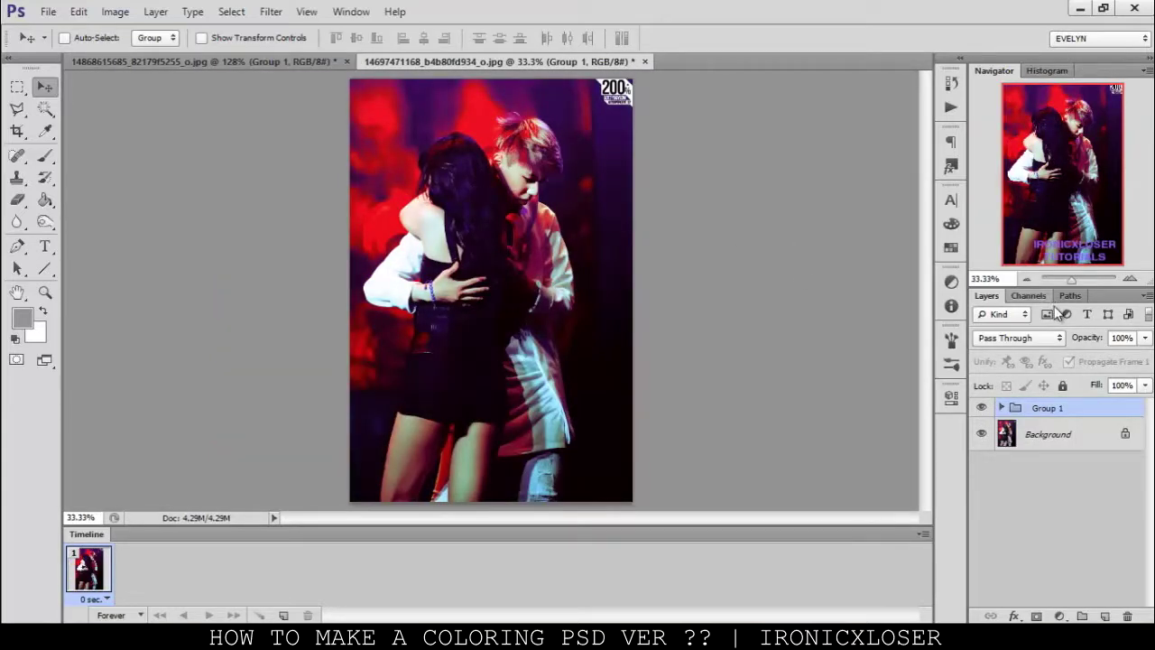
Step: Set the copied Selective Color's Reds to Cyan -22, Magenta +40, Yellow -80 for hot pink
{"action": "left_click", "coordinate": [1000, 408]}
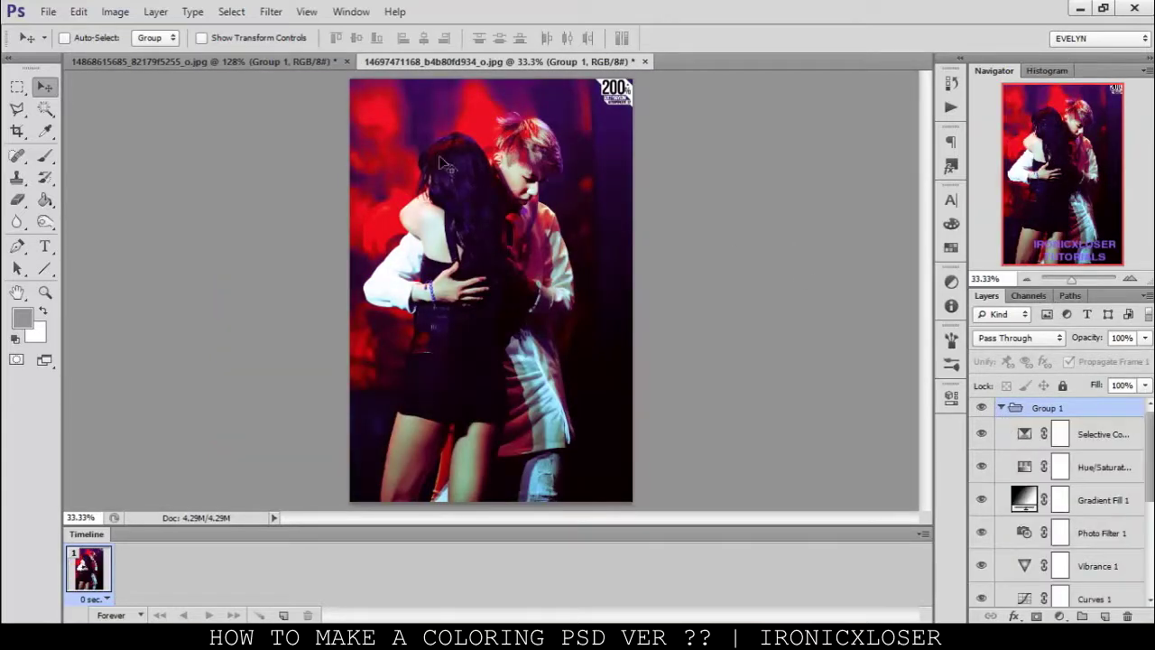
{"action": "left_click", "coordinate": [1035, 435]}
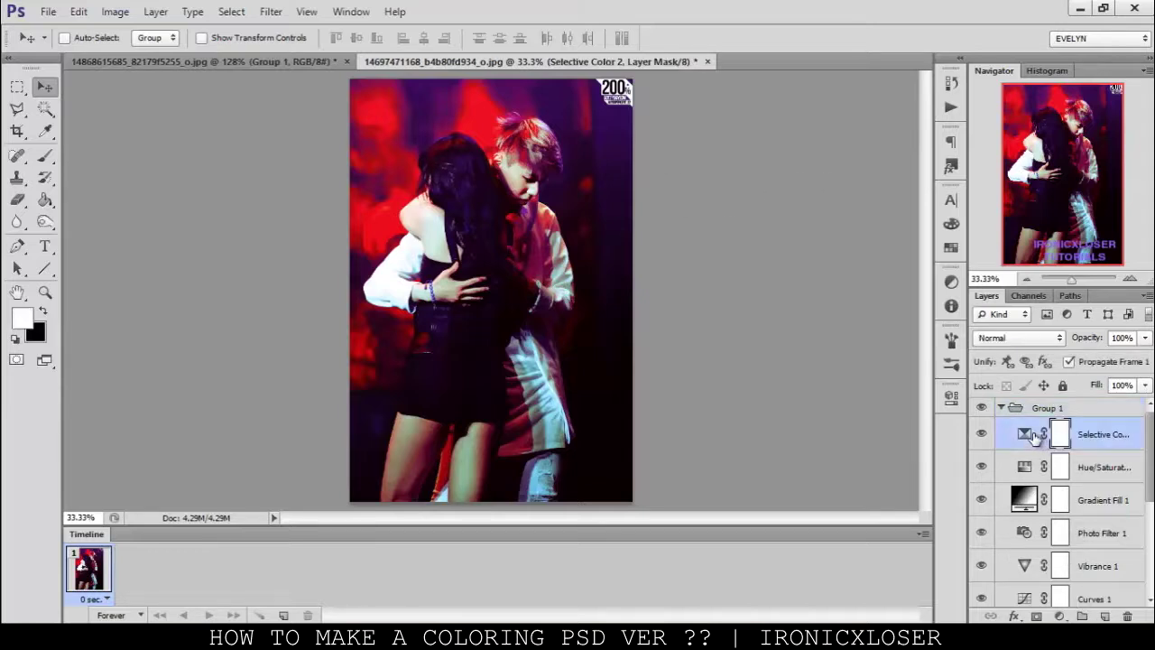
{"action": "double_click", "coordinate": [1026, 435]}
{"action": "left_click", "coordinate": [826, 397]}
{"action": "left_click", "coordinate": [824, 400]}
{"action": "left_click_drag", "start_coordinate": [832, 514], "coordinate": [823, 437]}
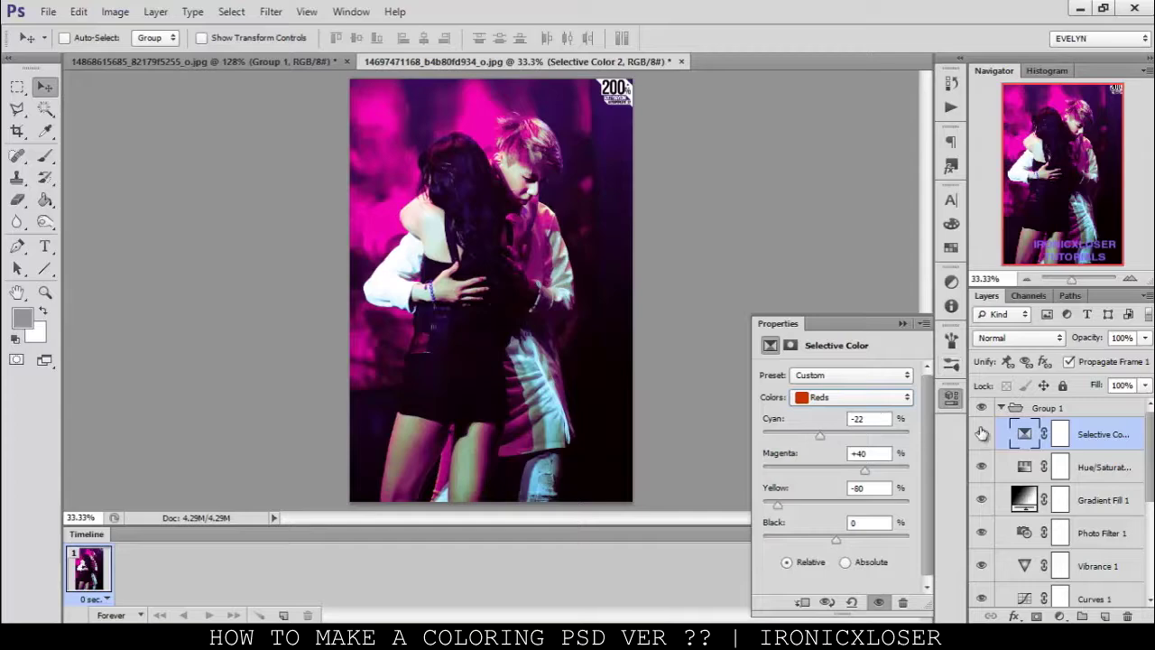
{"action": "left_click", "coordinate": [1037, 408]}
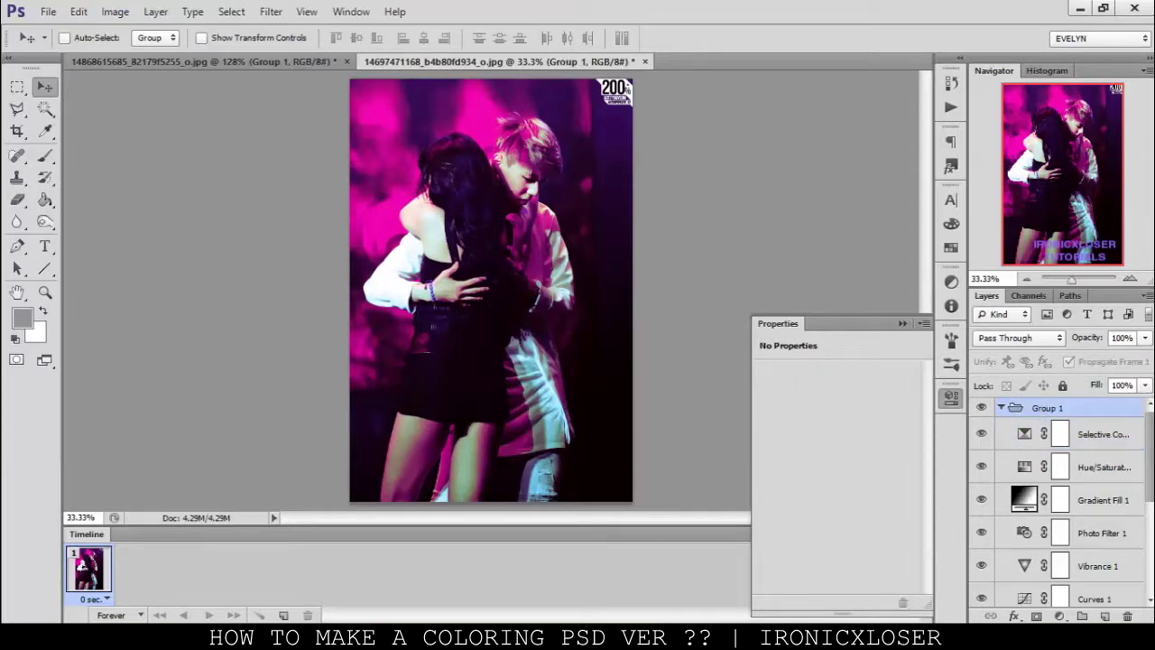
{"action": "key", "text": "alt+Tab"}
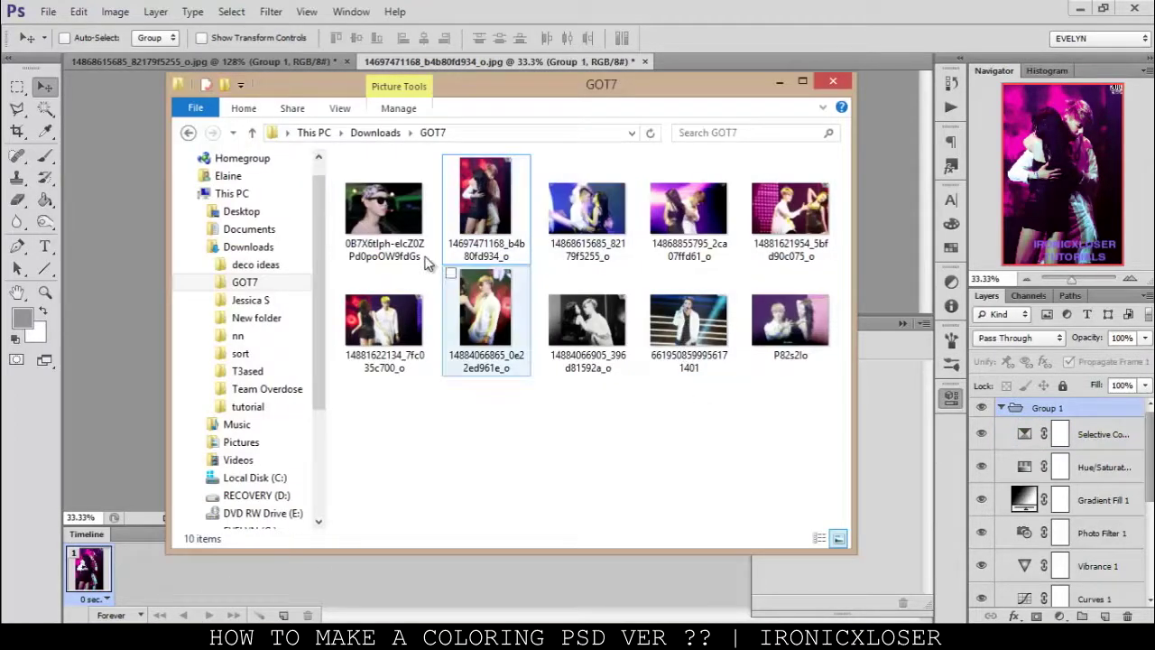
Step: Open the man-in-cap photo and apply Group 1's purplish coloring to it from the first document
{"action": "left_click", "coordinate": [420, 248]}
{"action": "mouse_move", "coordinate": [713, 48]}
{"action": "left_mouse_down"}
{"action": "mouse_move", "coordinate": [721, 52]}
{"action": "mouse_move", "coordinate": [709, 56]}
{"action": "left_mouse_up"}
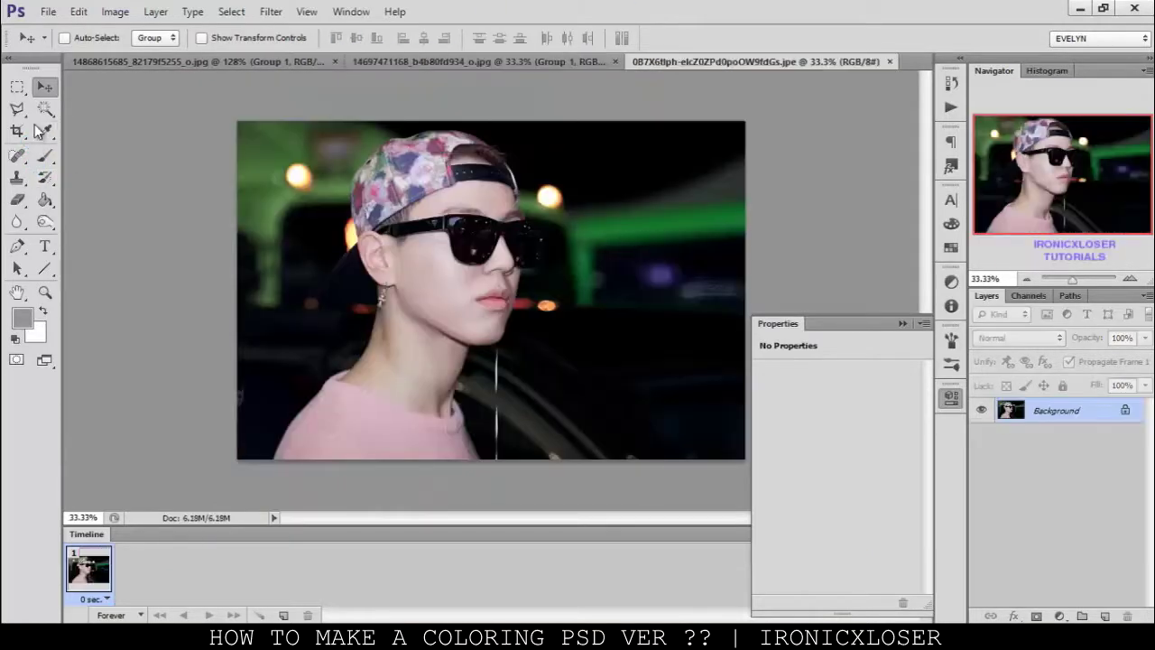
{"action": "left_click", "coordinate": [109, 62]}
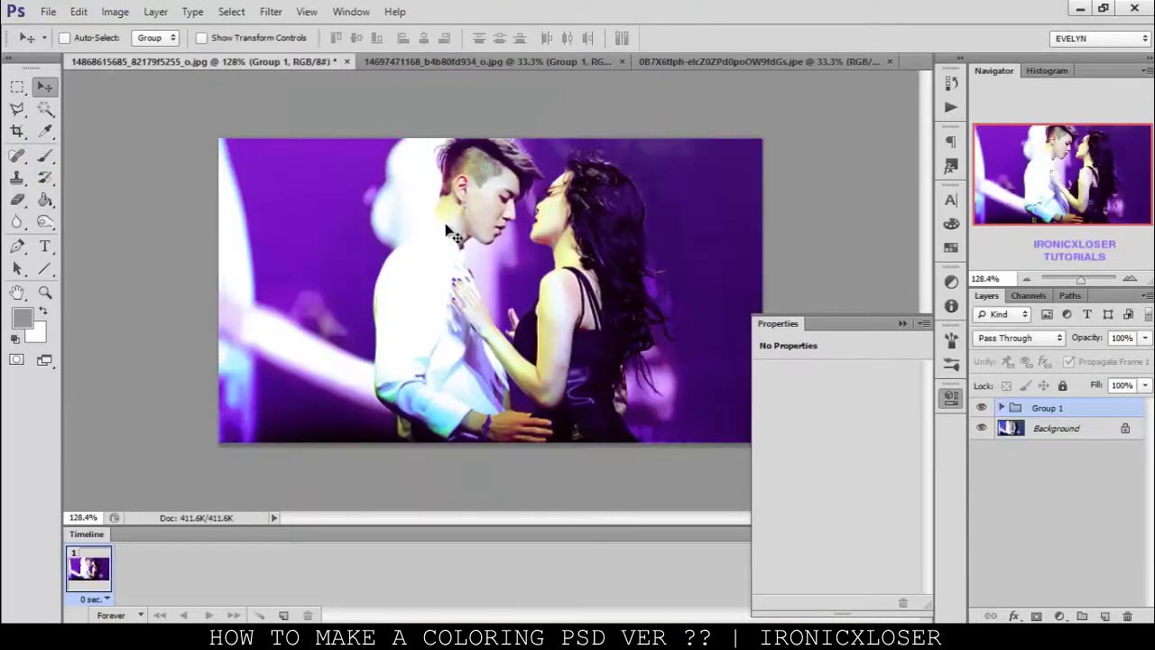
{"action": "left_click", "coordinate": [686, 62]}
{"action": "left_click_drag", "start_coordinate": [588, 245], "coordinate": [588, 245]}
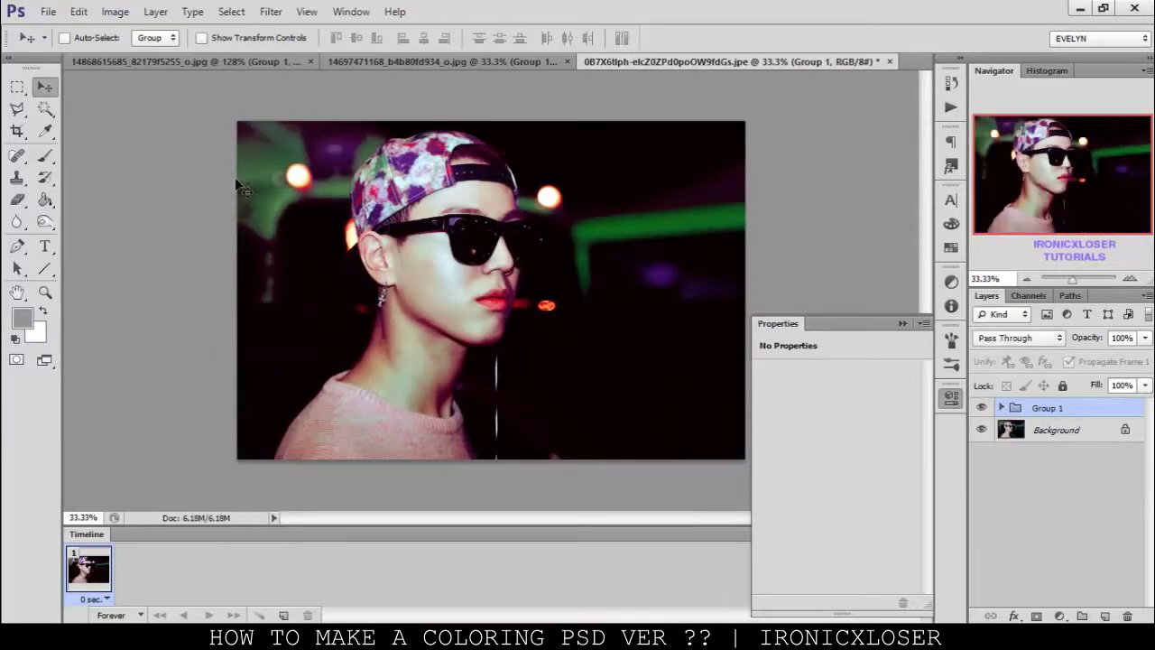